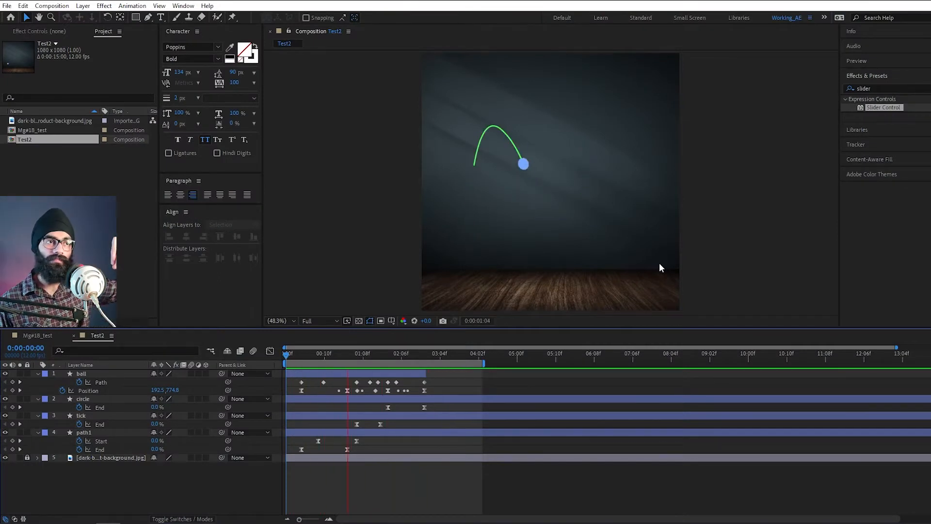
Step: Stop the preview and create a 1080 × 1080 px composition named main at 24 fps, lasting 15 seconds
key(space)
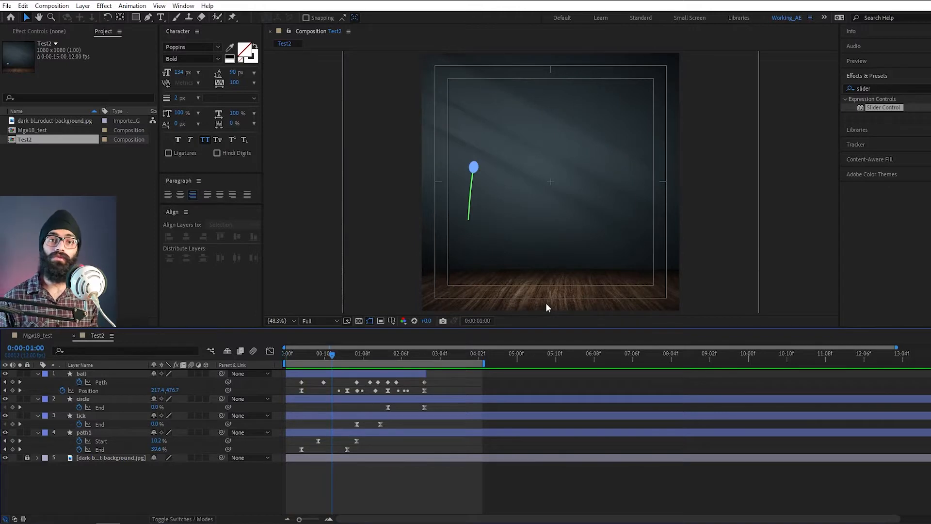
key(ctrl+n)
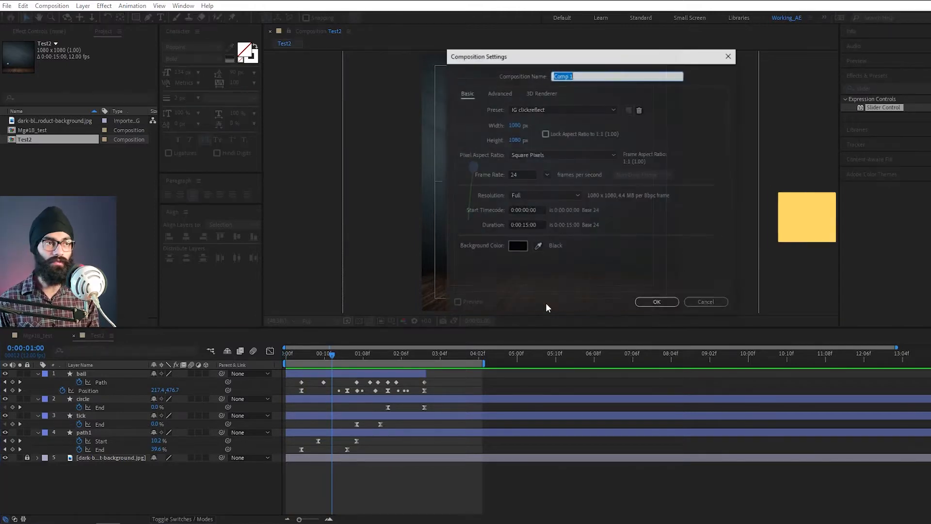
text(main)
key(Tab)
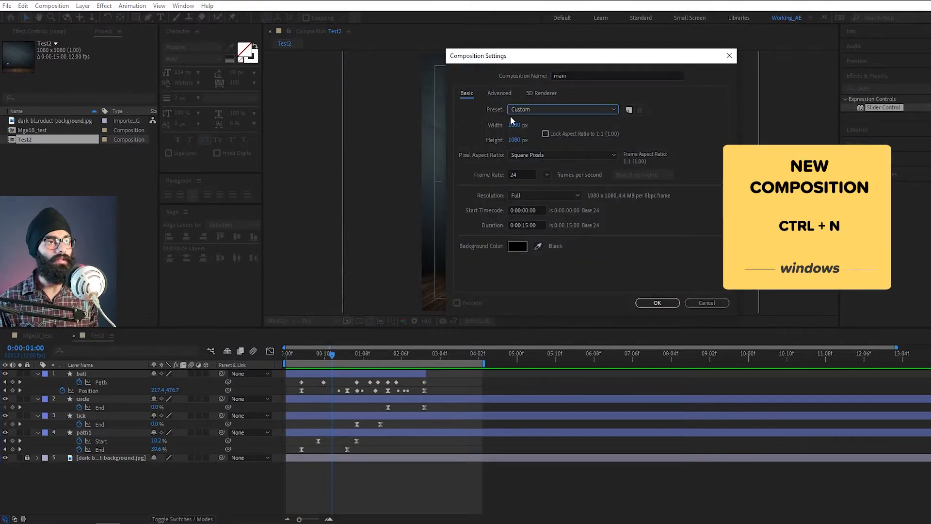
click(514, 162)
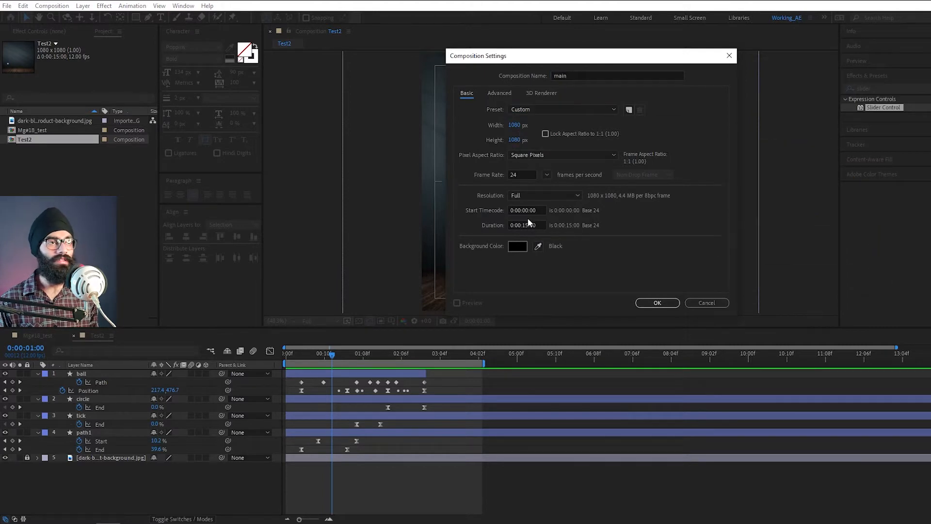
click(665, 306)
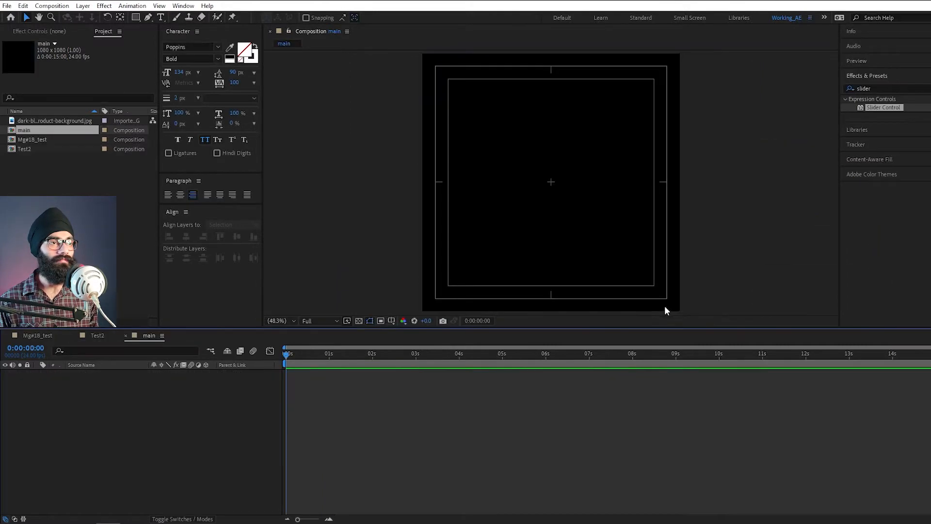
Step: Add the dark blue product background image to the main composition as a layer
click(391, 321)
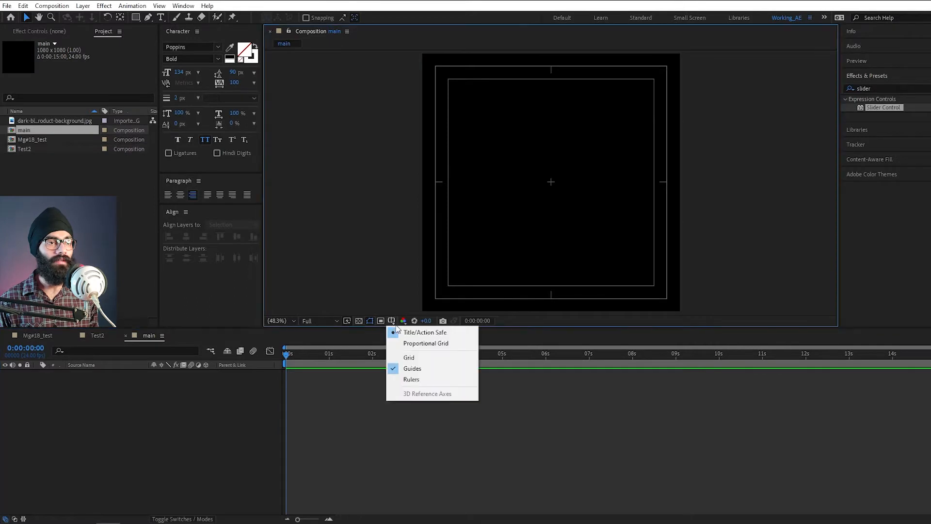
click(796, 250)
drag(57, 120, 147, 411)
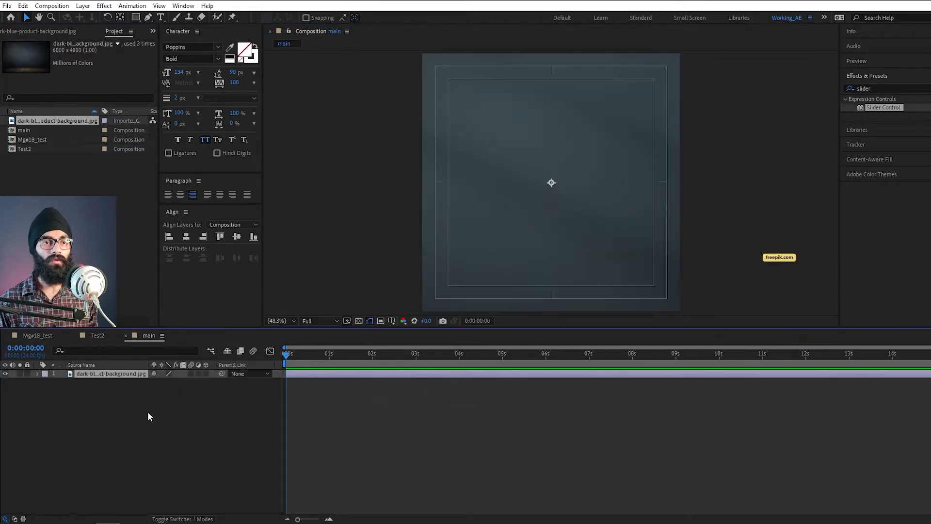
Step: Scale the background image down until the wall and wooden floor fit the frame, and lock its layer
key(s)
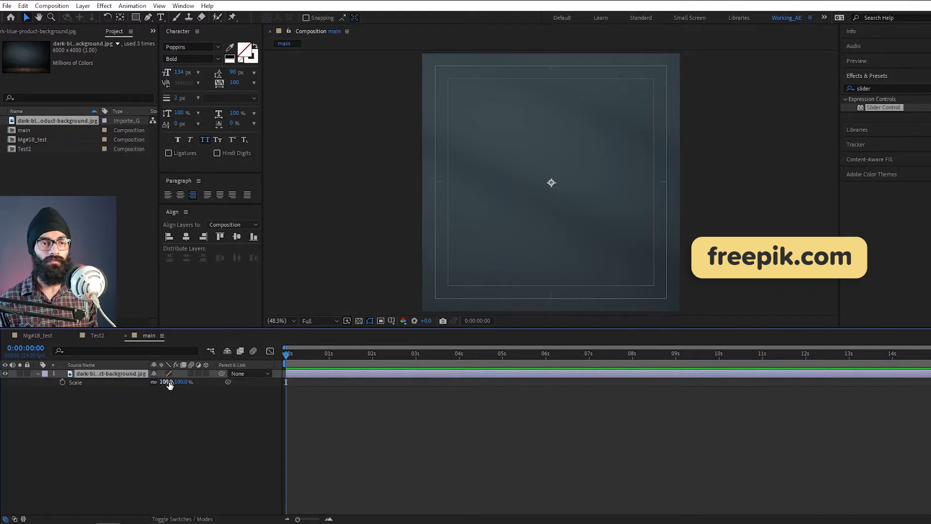
click(166, 382)
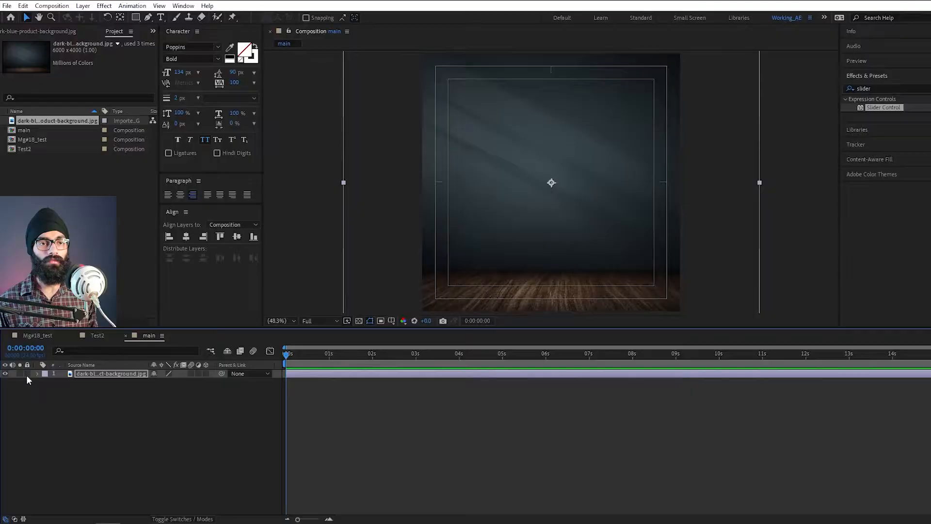
click(26, 374)
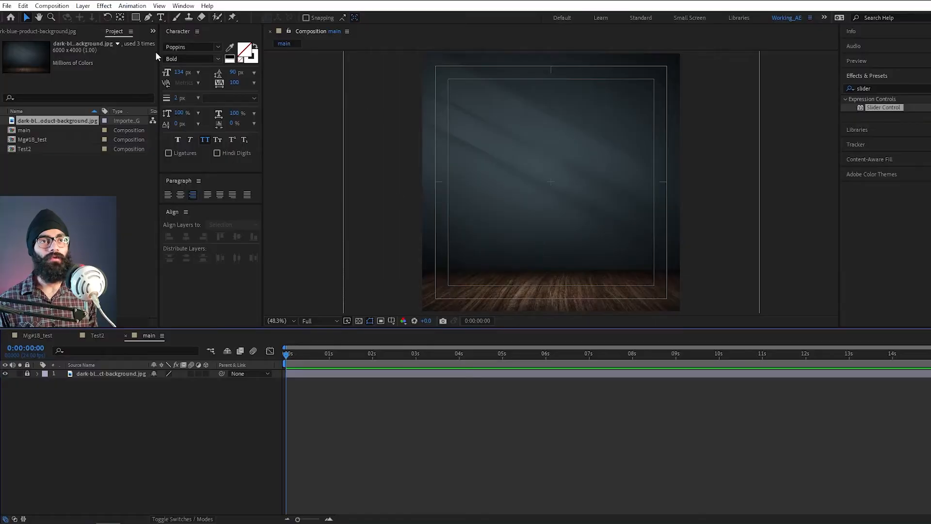
Step: Set up the Ellipse tool with a solid blue fill (498EFF) and no stroke
click(131, 19)
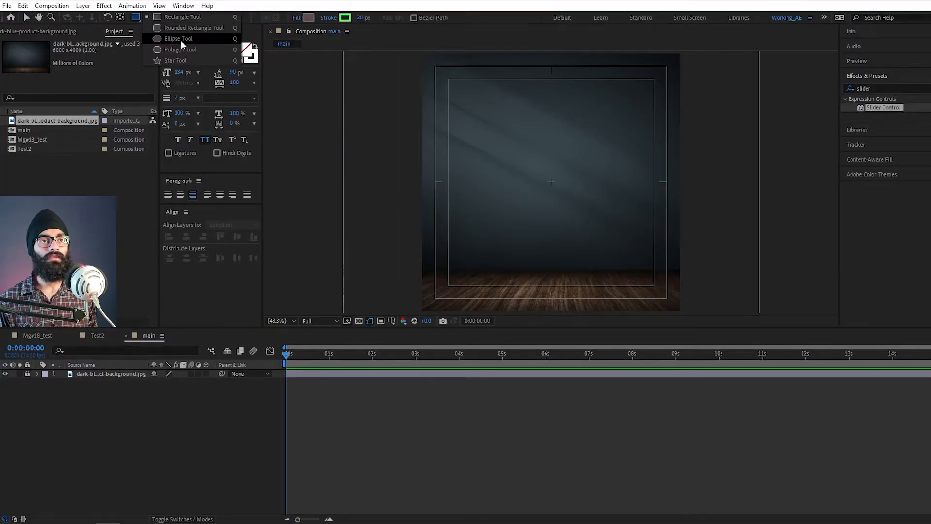
click(165, 42)
click(309, 18)
drag(287, 66, 292, 59)
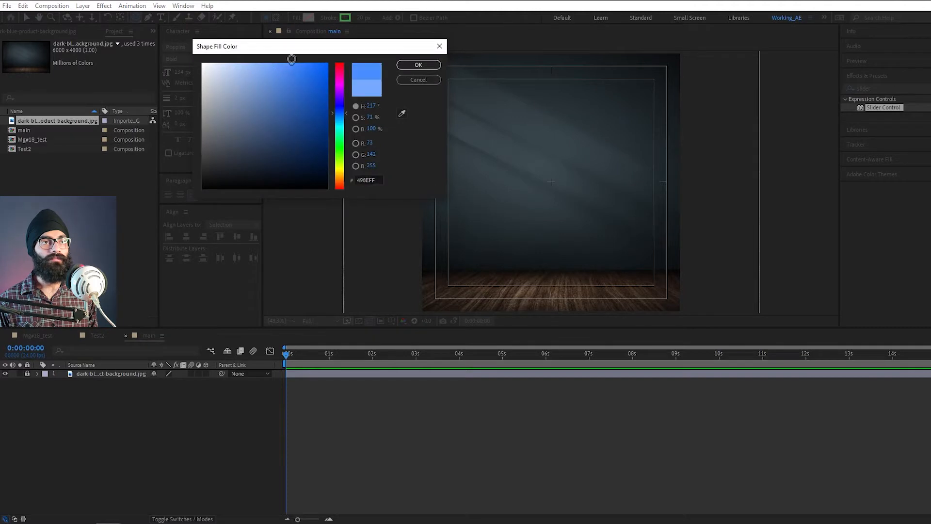
click(424, 66)
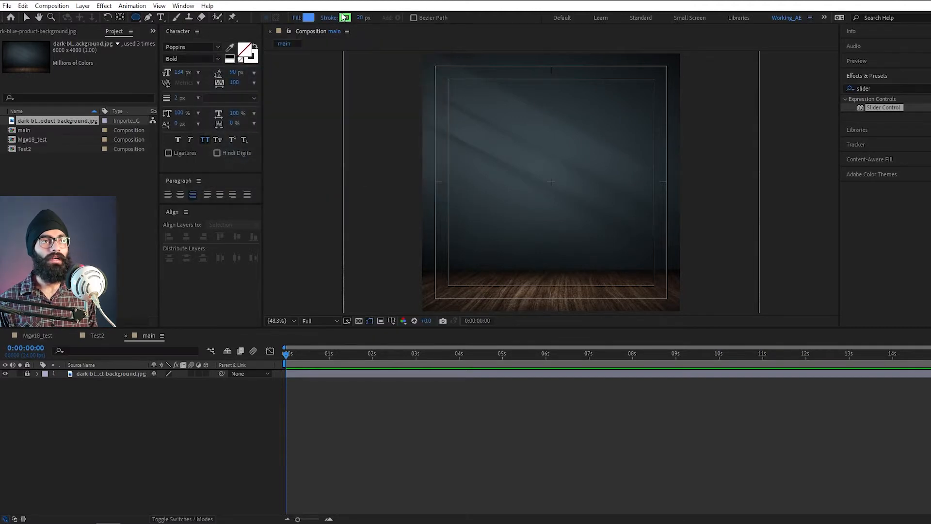
click(330, 18)
click(423, 234)
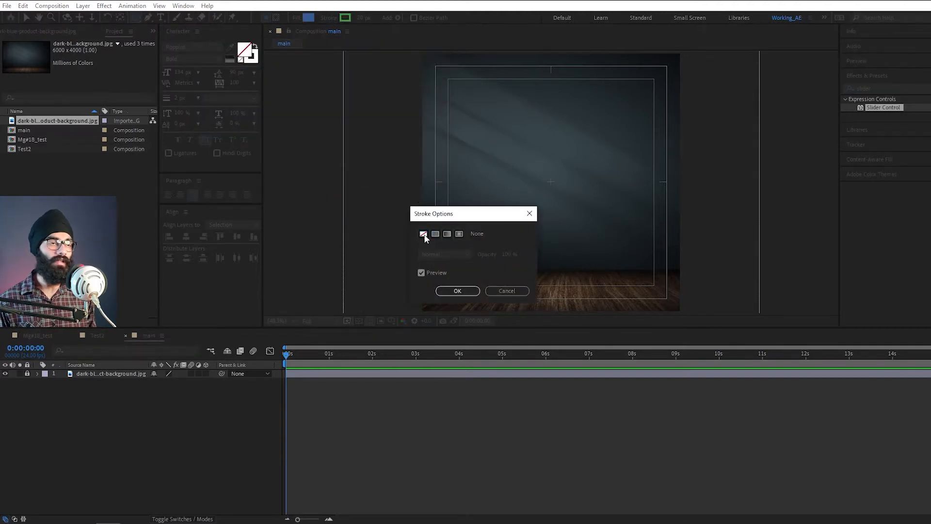
click(449, 294)
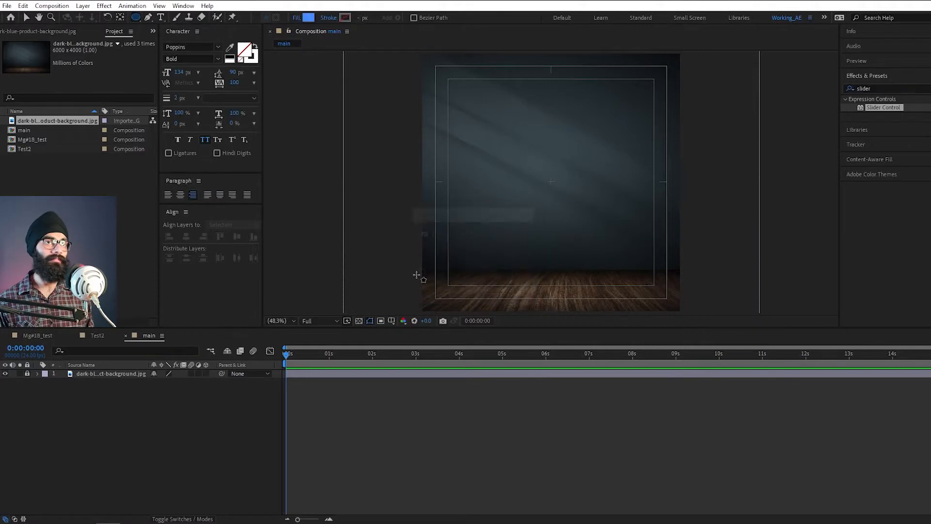
Step: Create an ellipse as large as the composition and rename its layer ball
double_click(135, 19)
key(v)
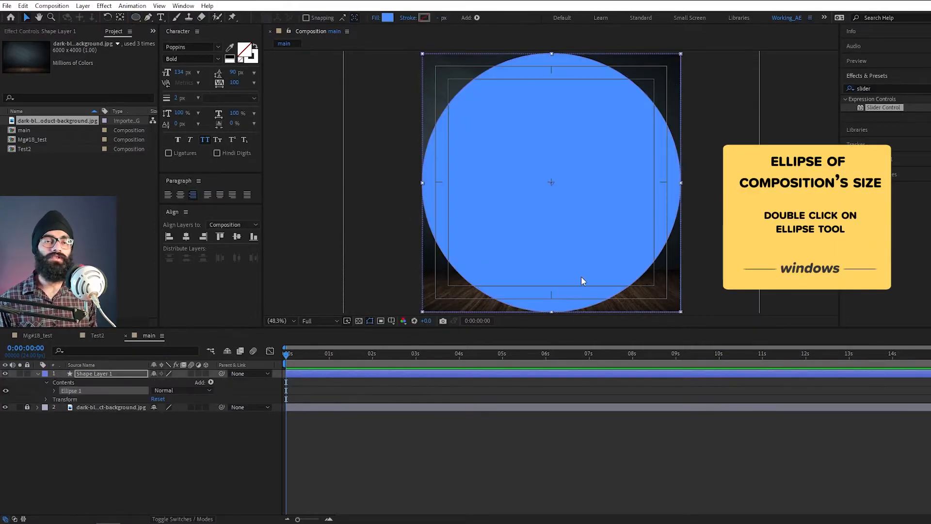
click(251, 454)
click(107, 373)
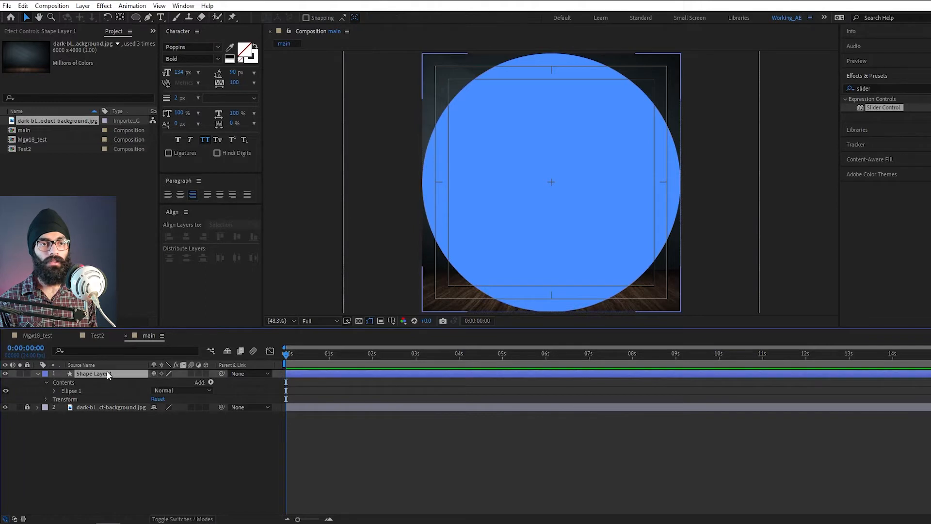
key(Return)
text(bal)
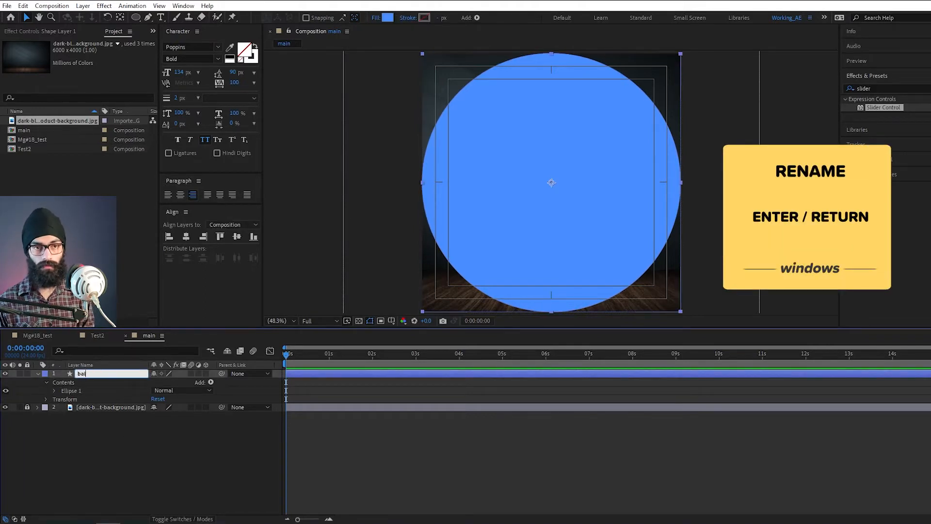
text(l)
key(Return)
click(113, 420)
Step: Reveal the ball layer's modified properties and set its ellipse size to 50 × 50
click(89, 372)
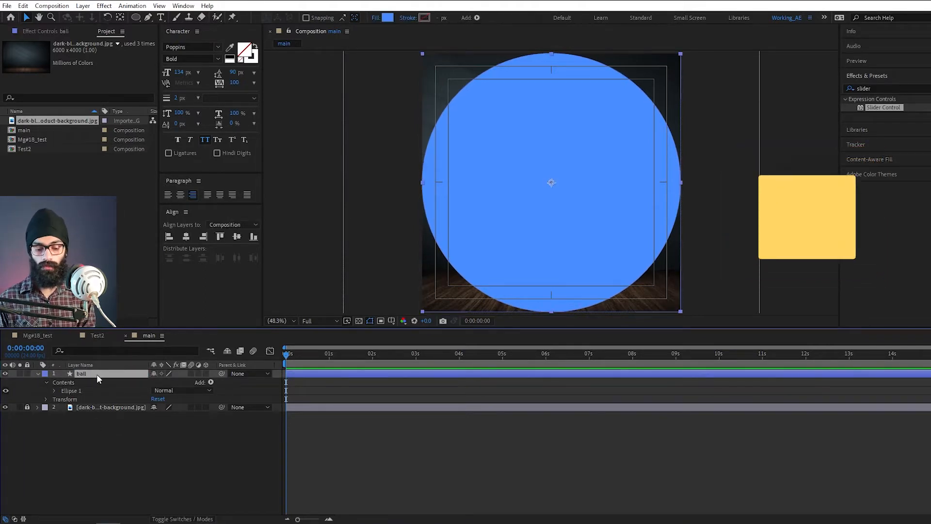
key(u)
key(u)
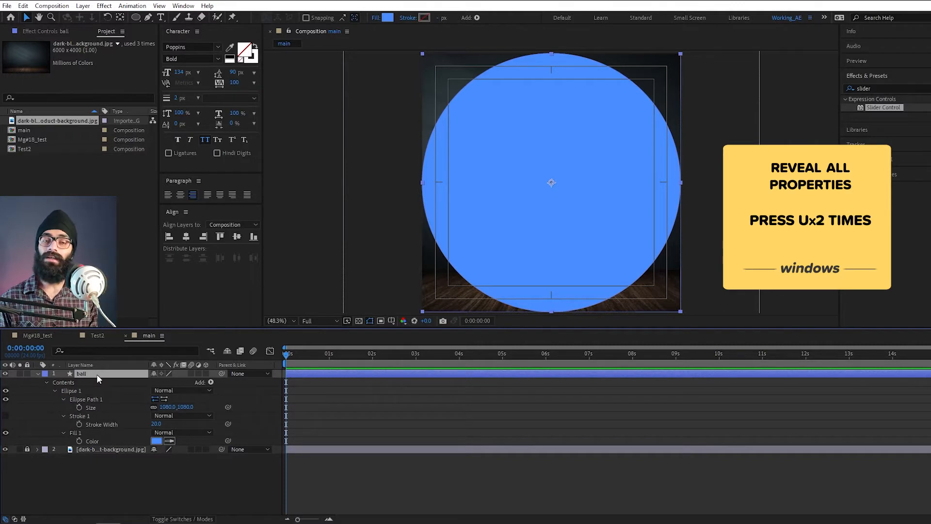
click(169, 407)
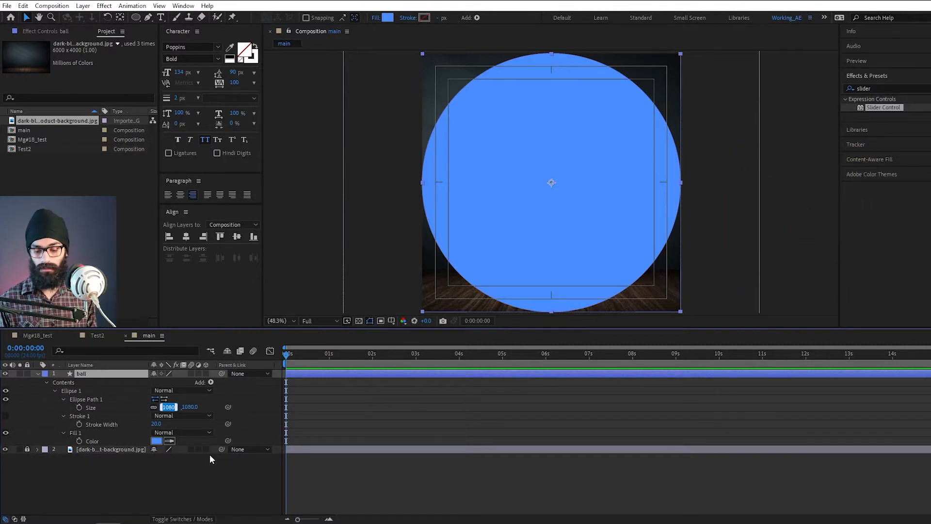
text(300)
key(Return)
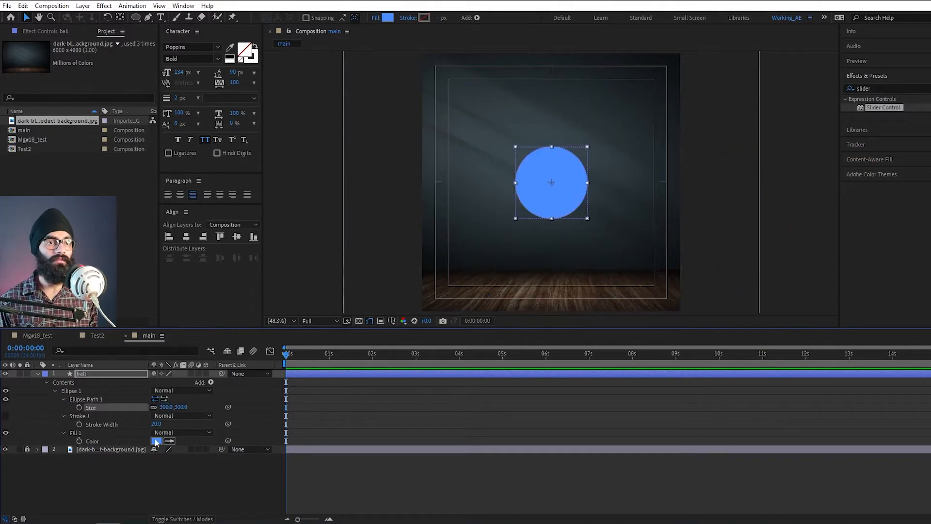
text(50)
key(Return)
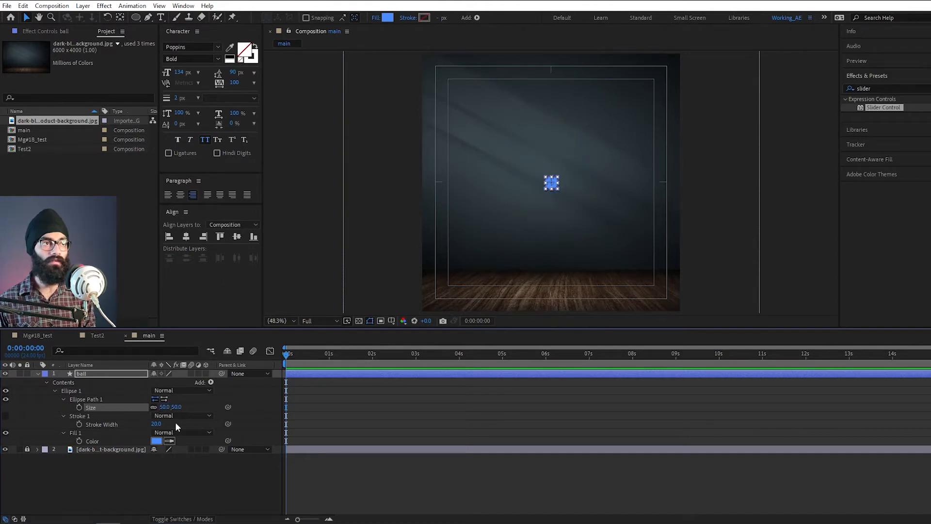
click(601, 210)
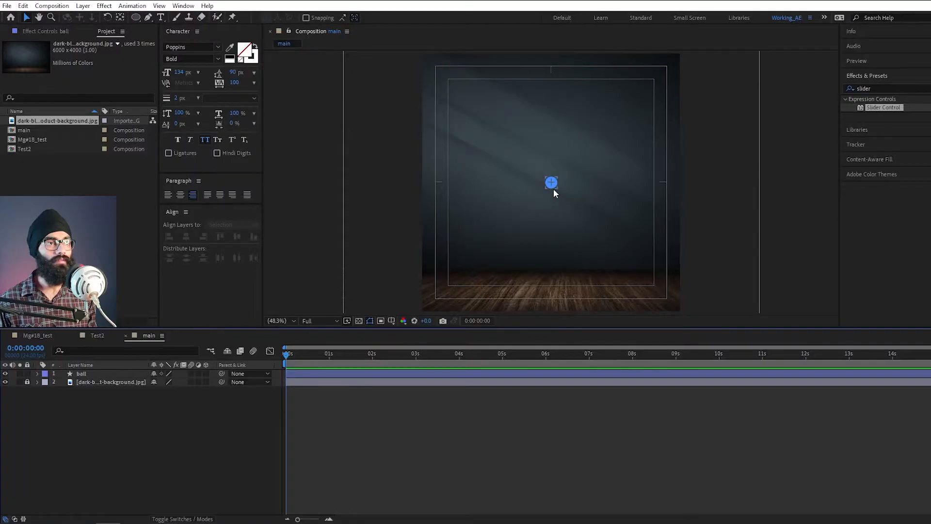
Step: Move the ball to the left part of the frame, slightly below mid-height, and enlarge the composition viewer
mouse_move(554, 190)
mouse_down()
mouse_move(480, 216)
mouse_move(466, 235)
mouse_move(463, 221)
mouse_up()
click(461, 156)
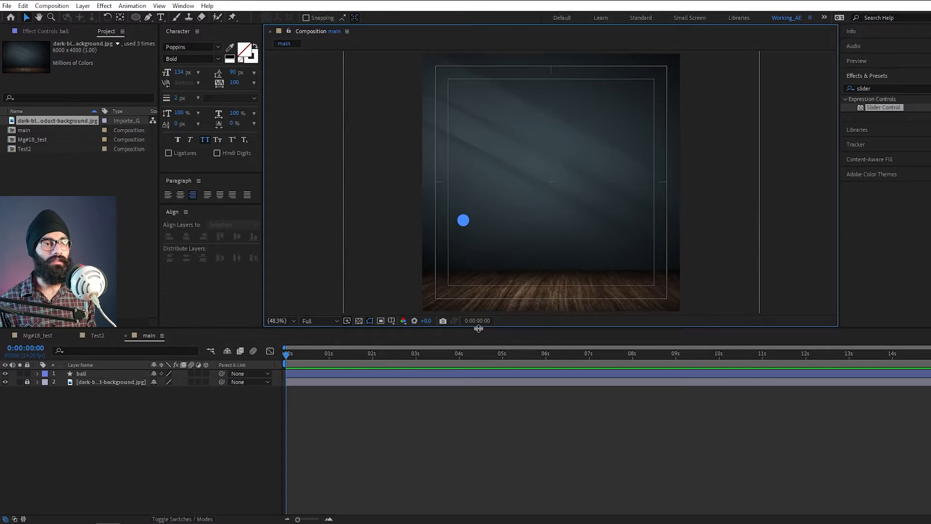
drag(478, 328, 463, 374)
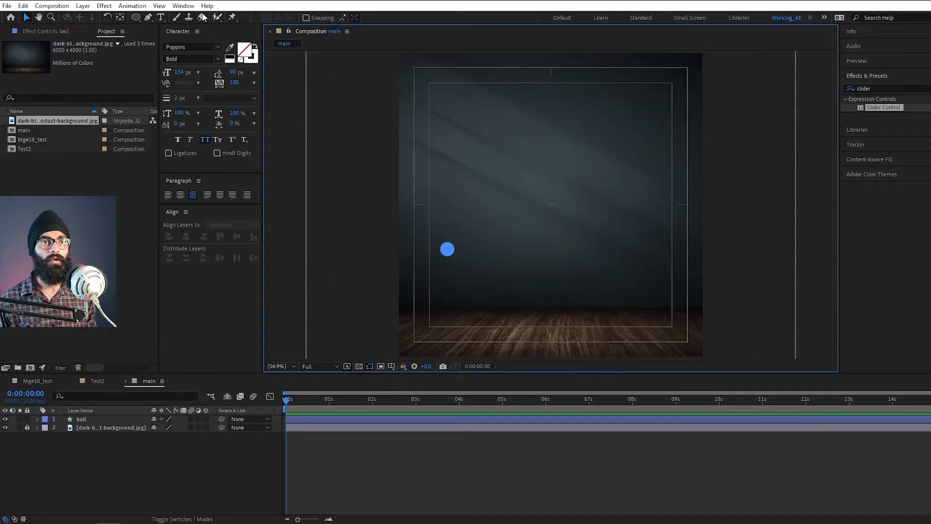
Step: Set up the Pen tool with no fill and a green stroke of 5 px
click(146, 18)
click(297, 17)
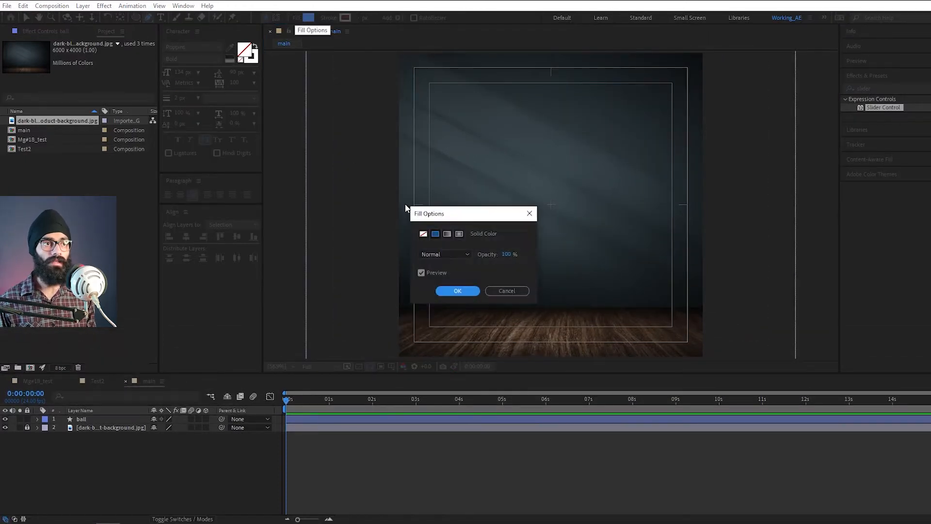
click(424, 235)
click(457, 291)
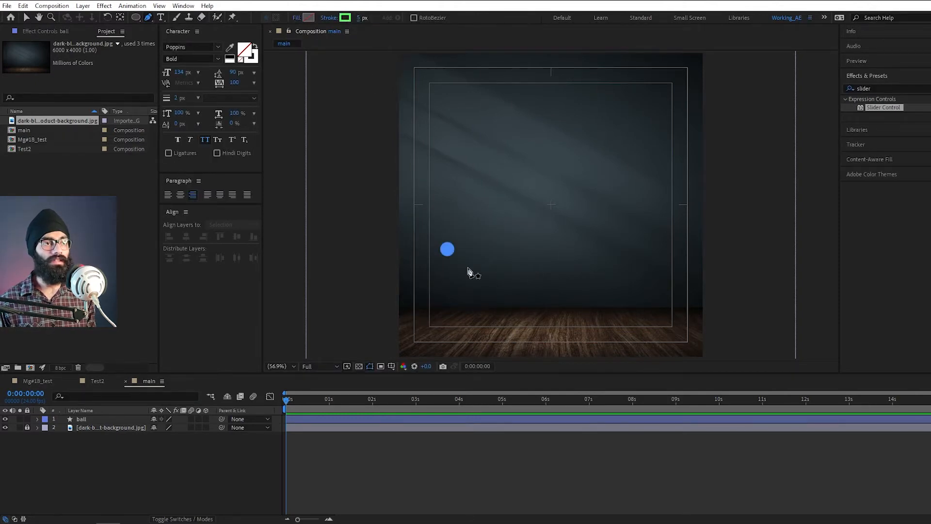
Step: Draw a three-point arched path starting just below the ball, curving over a peak above it and descending toward the frame's centre
click(448, 271)
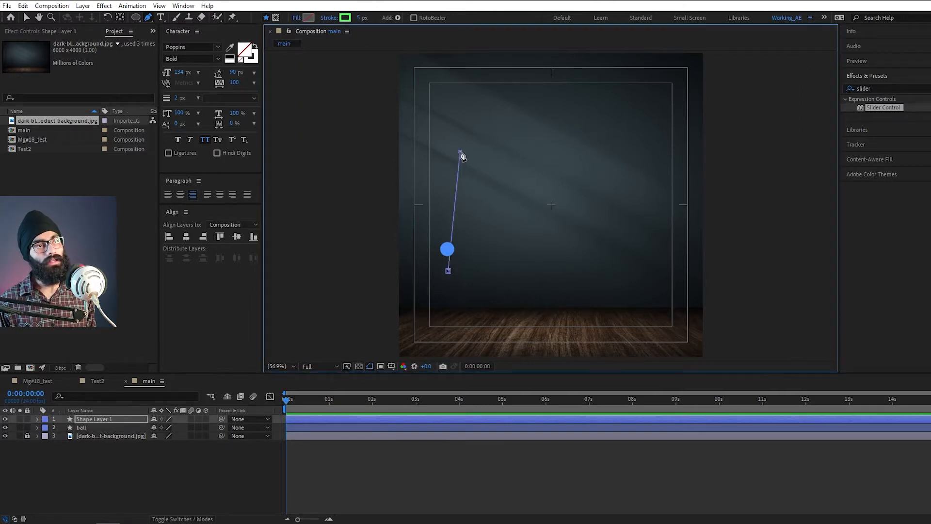
drag(460, 151, 499, 160)
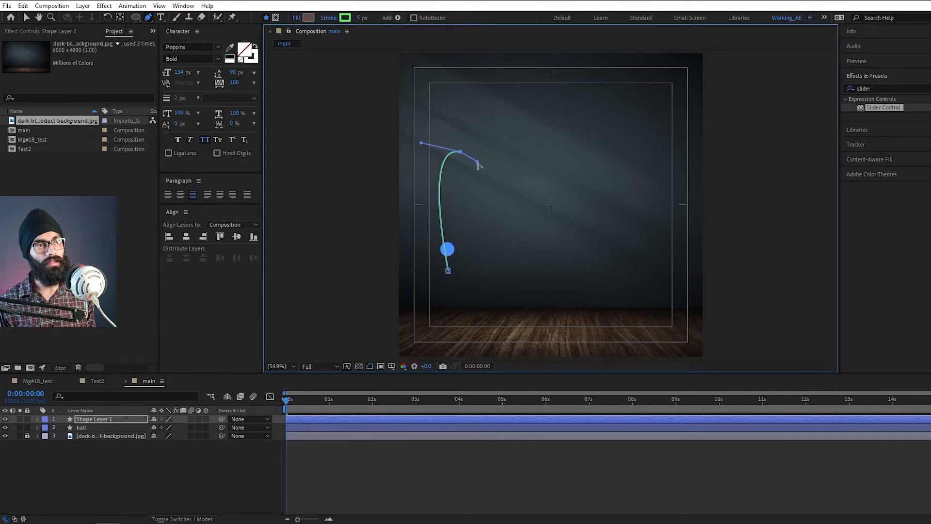
drag(501, 208, 502, 219)
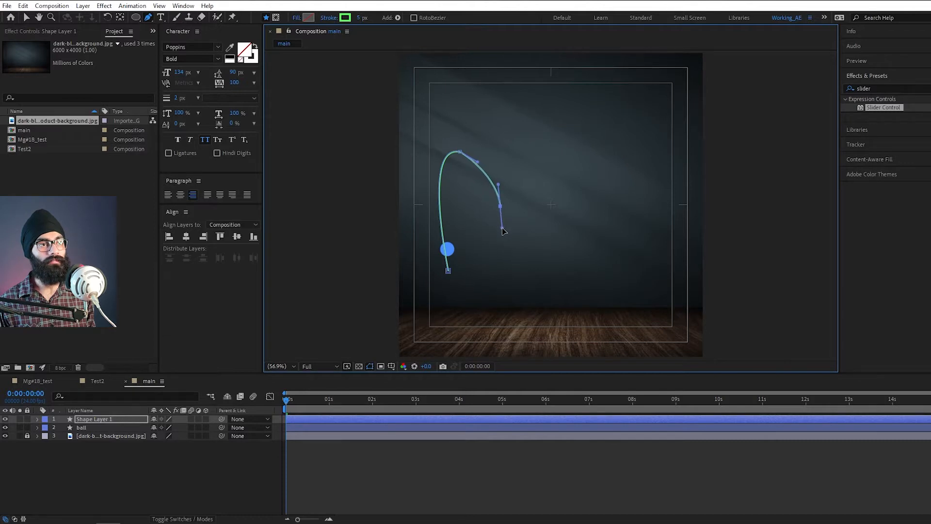
Step: Refine the green arch by adjusting its end point and curve handles for a smoother, rounder descent
scroll(459, 197, up, 3)
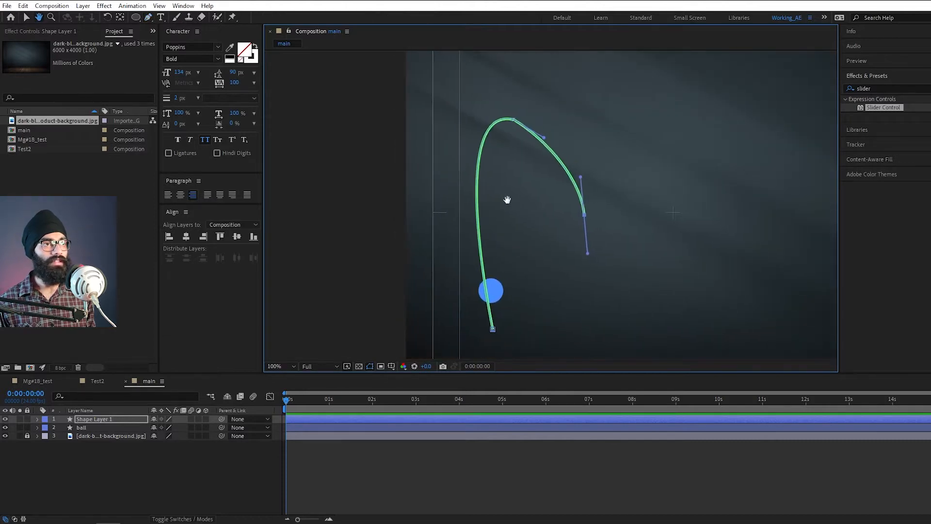
key(v)
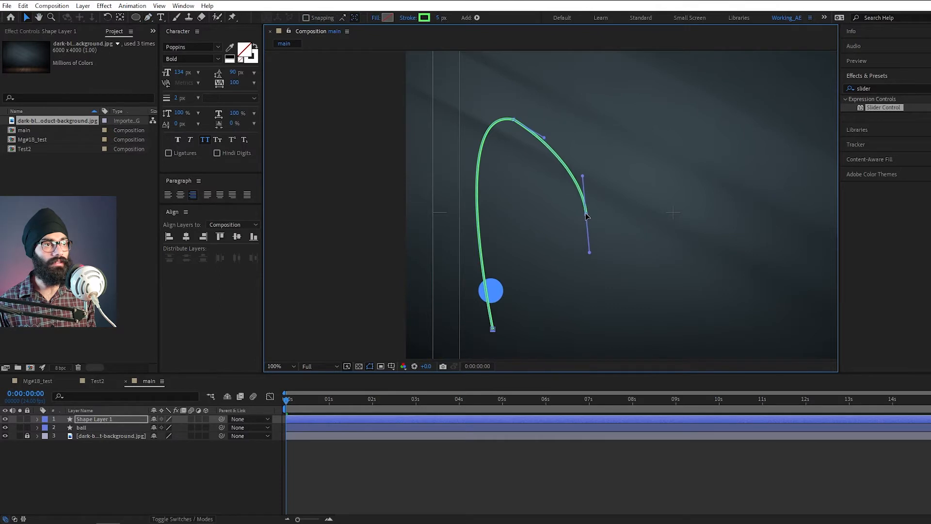
mouse_move(582, 177)
mouse_down()
mouse_move(591, 170)
mouse_move(584, 167)
mouse_up()
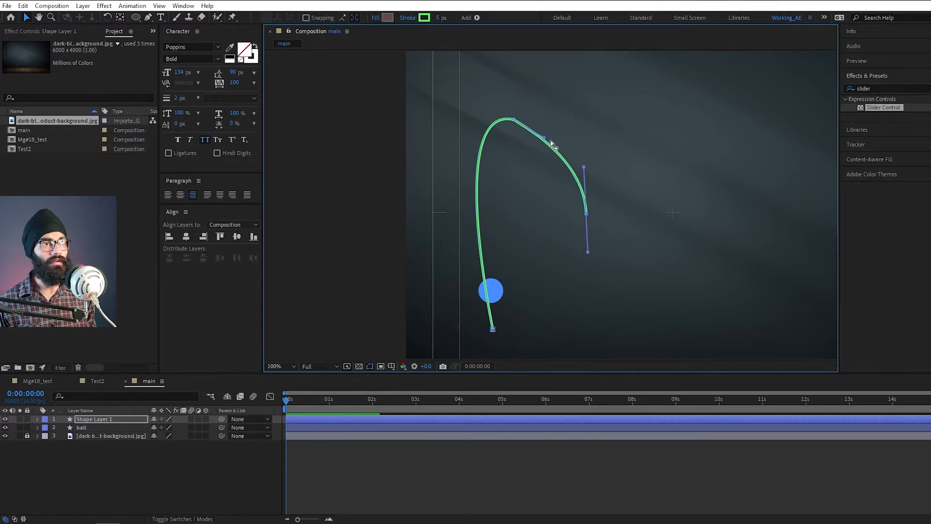
drag(544, 134, 509, 118)
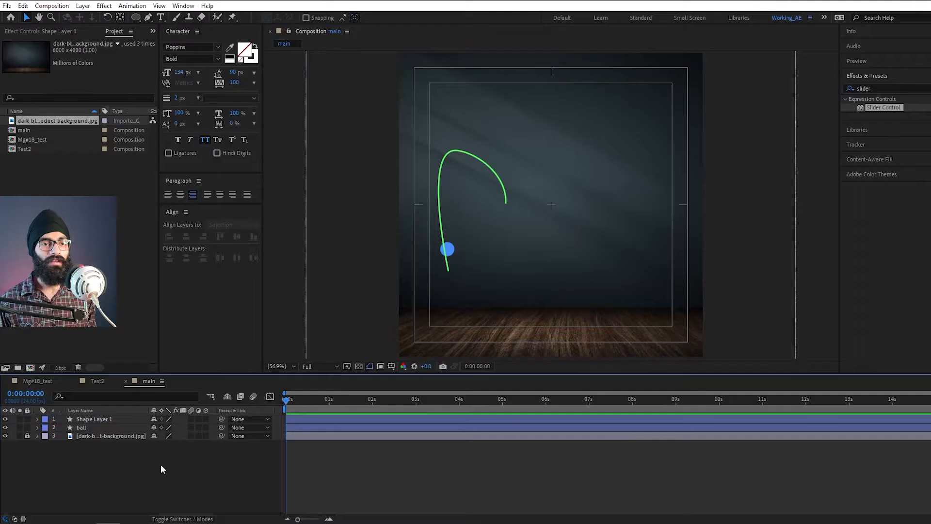
Step: Rename the arched path's layer as path1 and place it below the ball layer
click(110, 419)
key(Return)
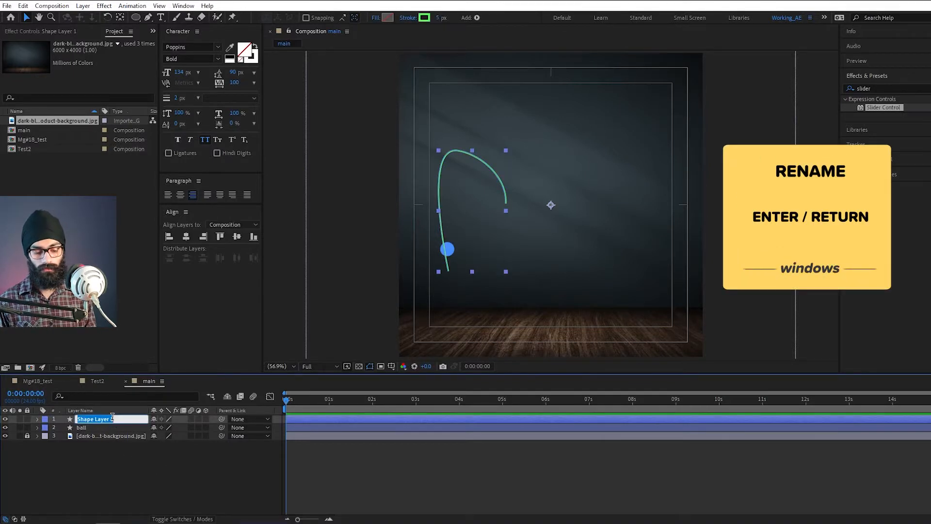
text(path1)
key(Return)
mouse_move(112, 417)
mouse_down()
mouse_move(101, 429)
mouse_move(117, 430)
mouse_up()
click(103, 458)
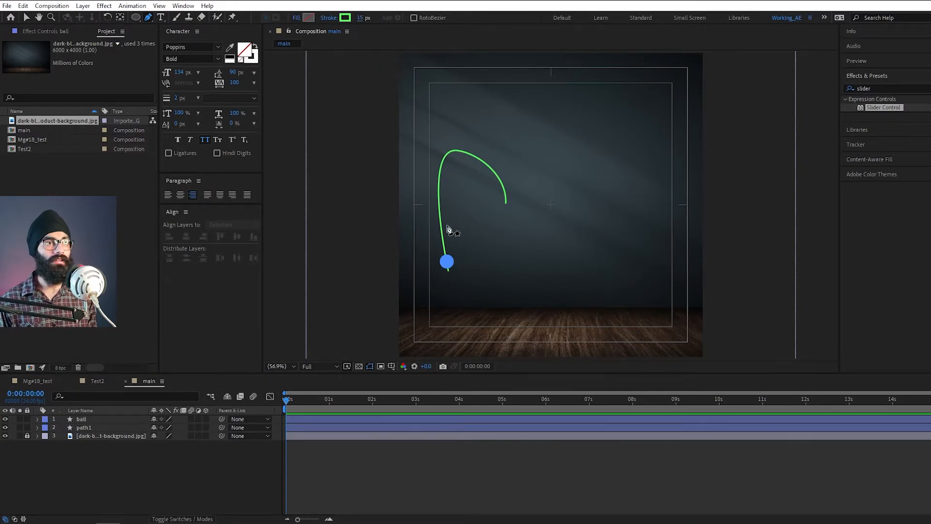
Step: Draw a small three-point check mark near the frame's centre with a green 15 px stroke
scroll(550, 213, up, 4)
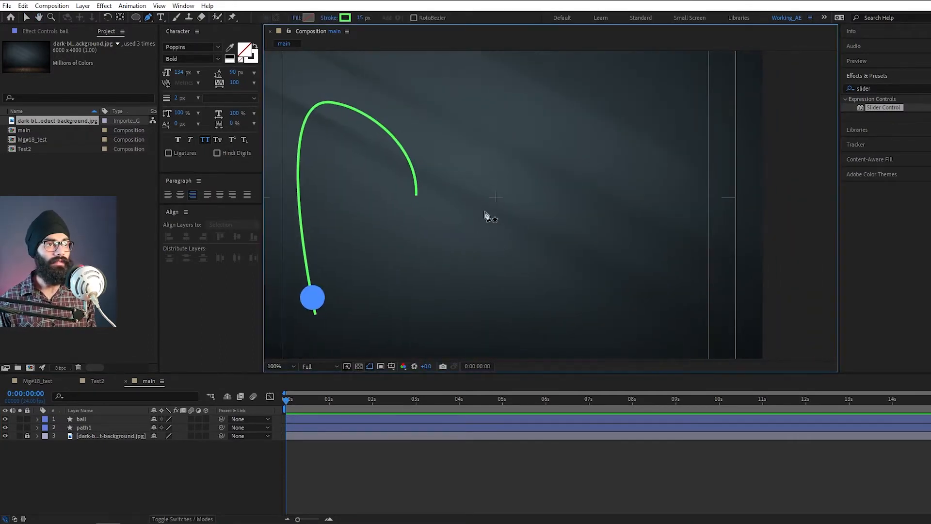
click(470, 192)
click(485, 214)
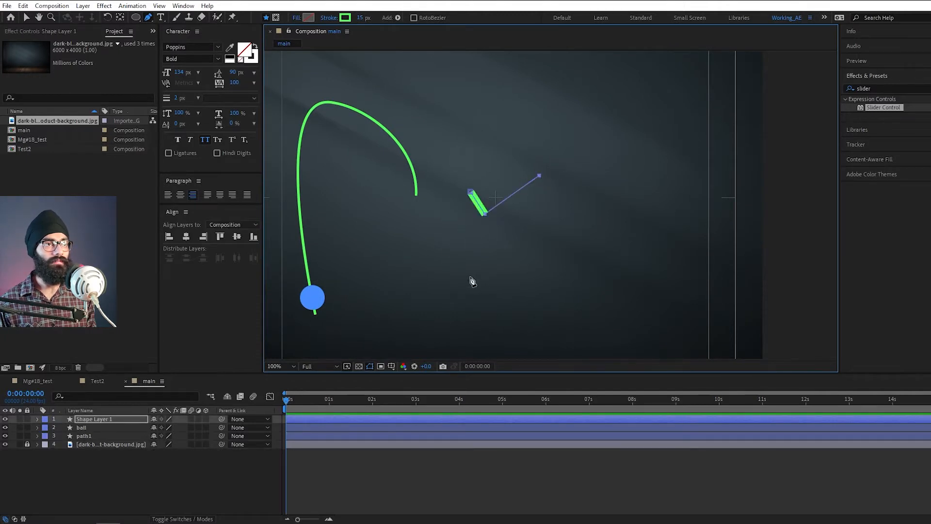
key(v)
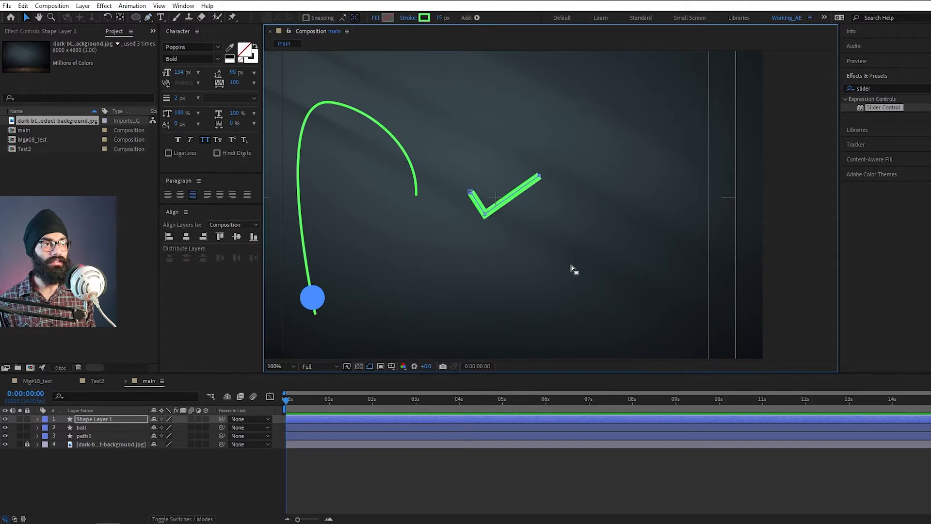
Step: Centre the check mark layer's anchor point on its shape and centre the layer in the composition
key(comma)
key(comma)
key(comma)
key(comma)
key(period)
key(period)
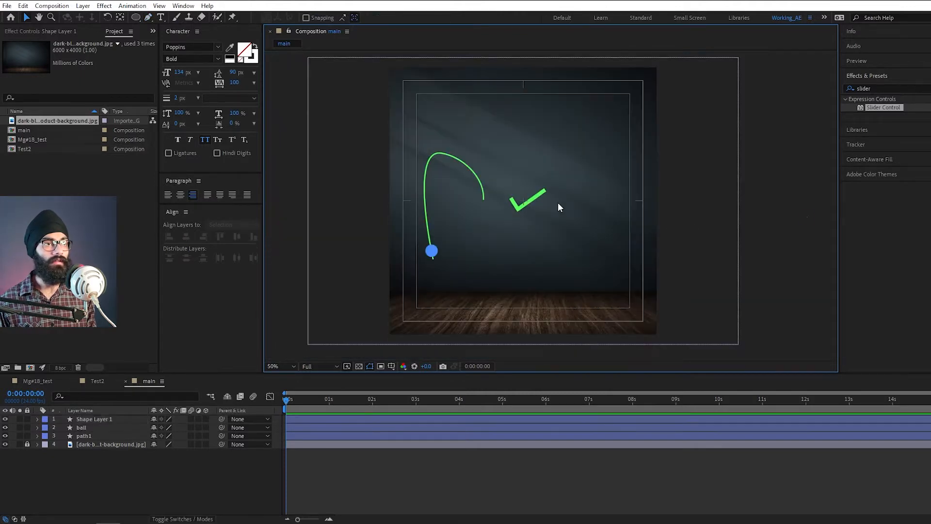
key(ctrl+alt+Home)
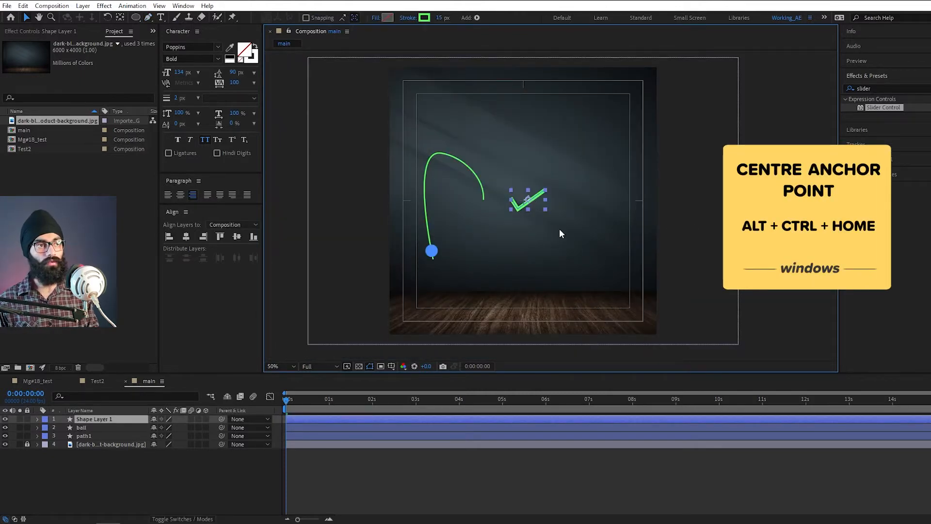
key(ctrl+Home)
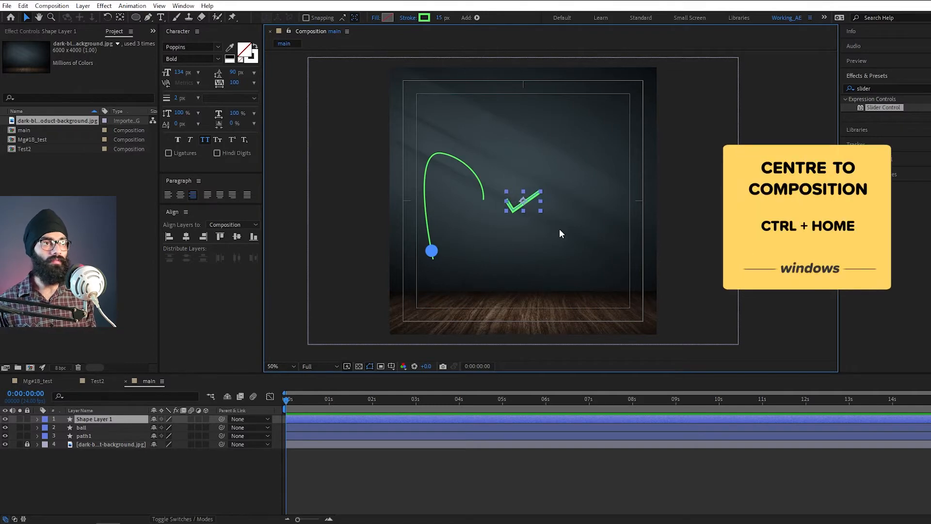
click(664, 194)
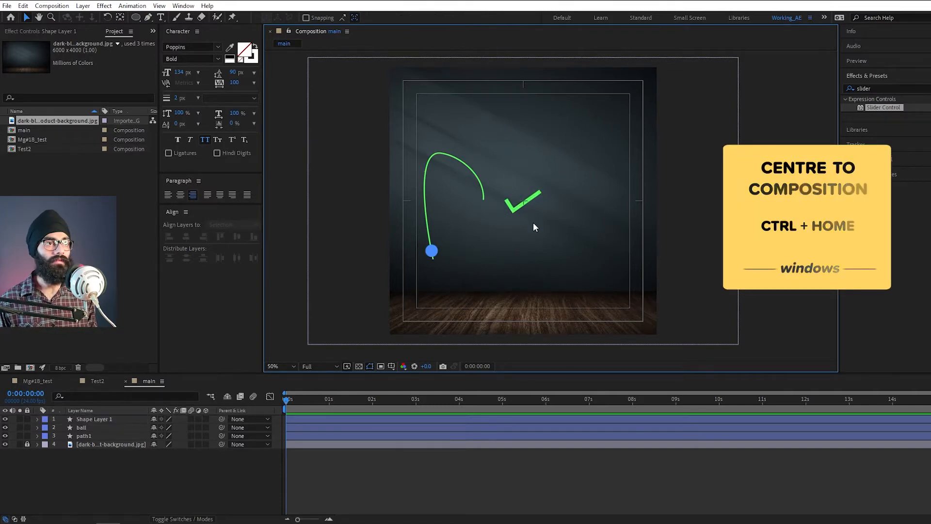
Step: Rename the check mark's layer as tick
click(112, 420)
key(Return)
text(tick)
key(Return)
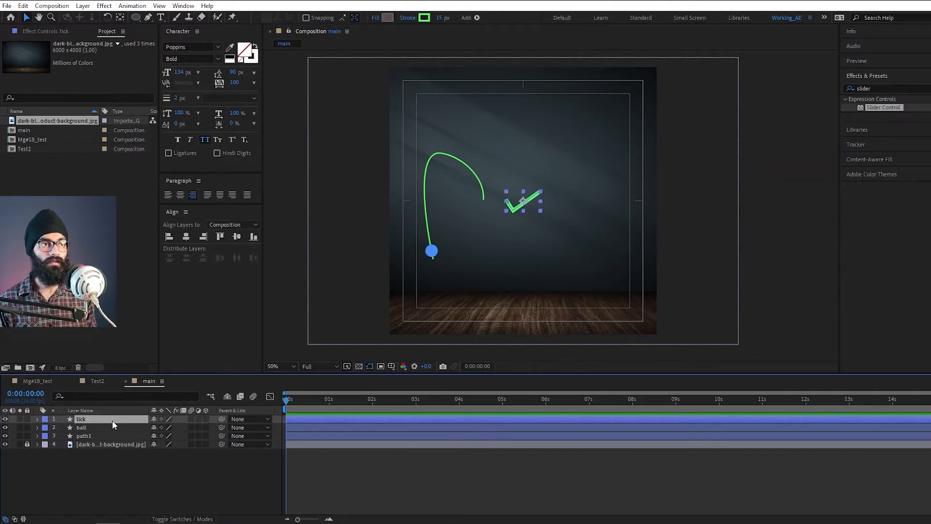
click(754, 248)
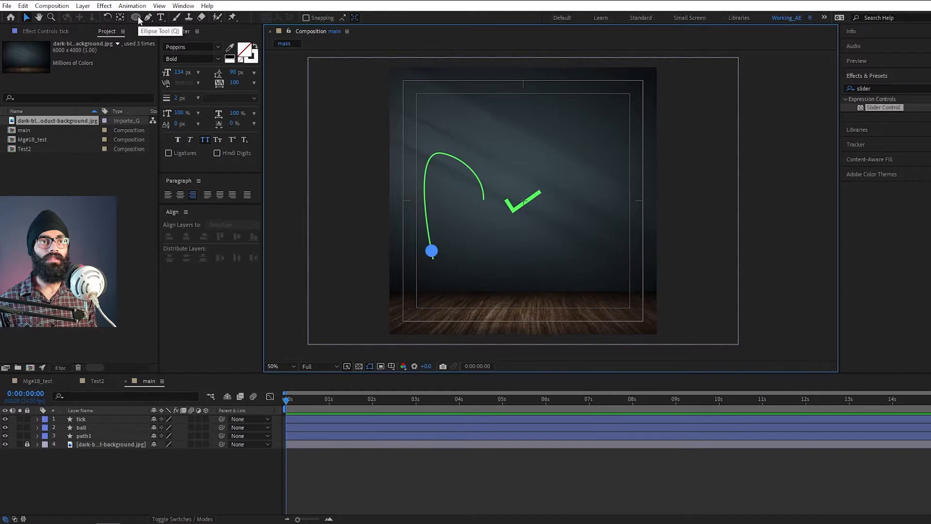
Step: Create a full-frame ellipse with a green 15 px stroke and name its layer circle
double_click(136, 18)
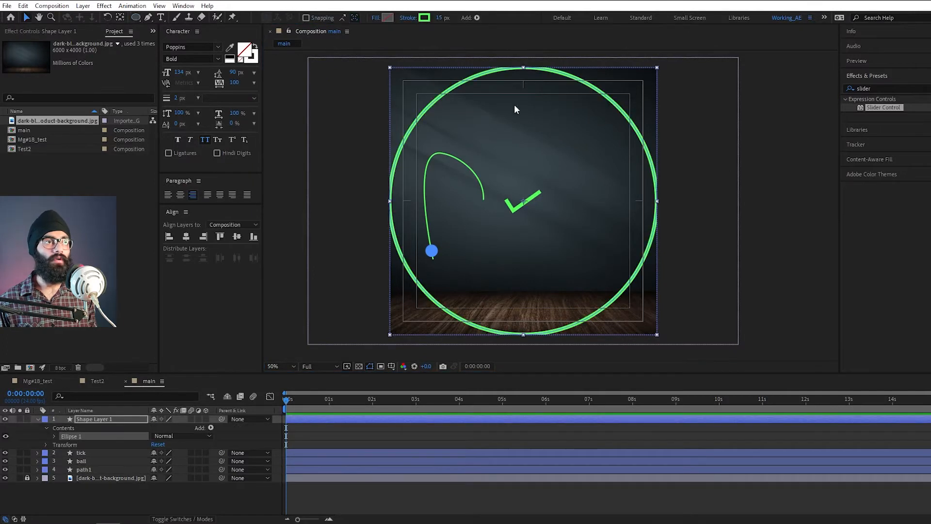
click(112, 419)
key(Return)
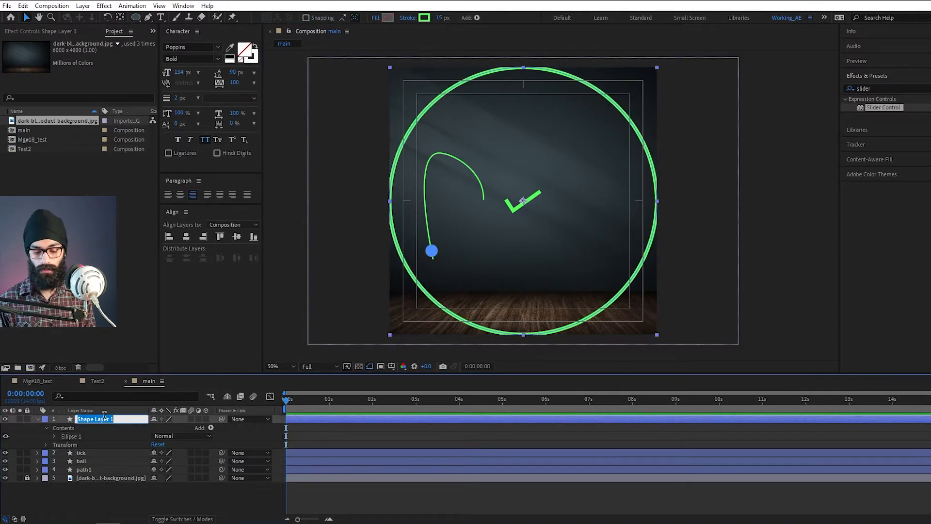
text(circle)
key(Return)
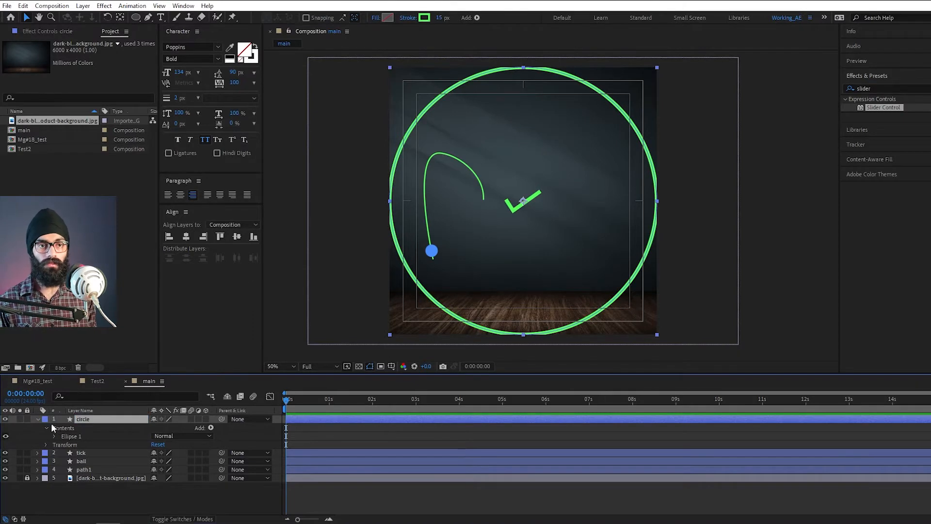
Step: Collapse the circle layer and move the circle and tick layers together below the ball layer
click(37, 419)
shift+click(91, 427)
drag(91, 429, 95, 441)
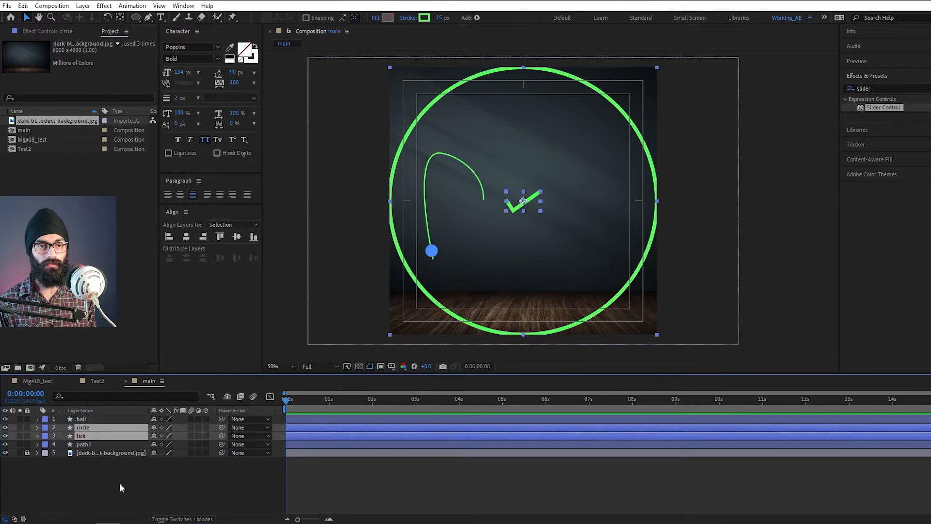
click(119, 482)
Step: Reveal the circle layer's modified properties and set its ellipse size to 300 by 300
click(102, 431)
key(u)
key(u)
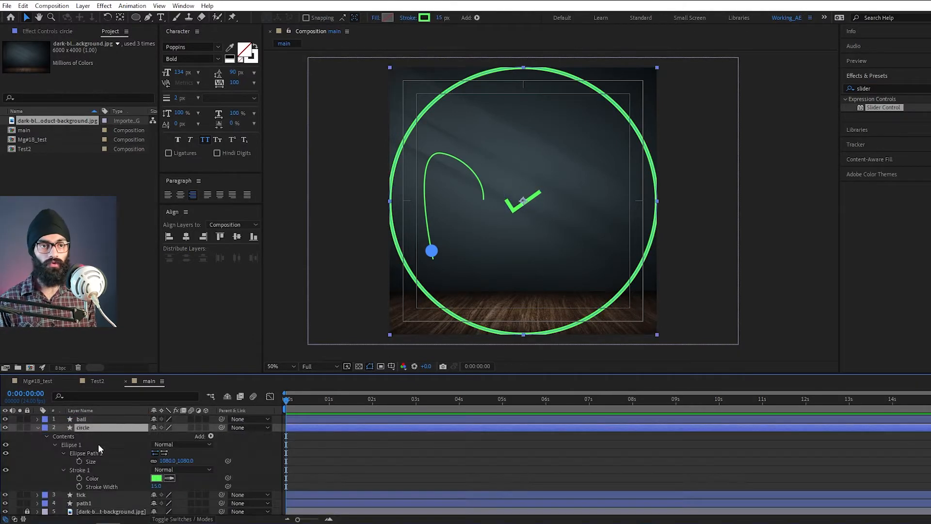
click(176, 461)
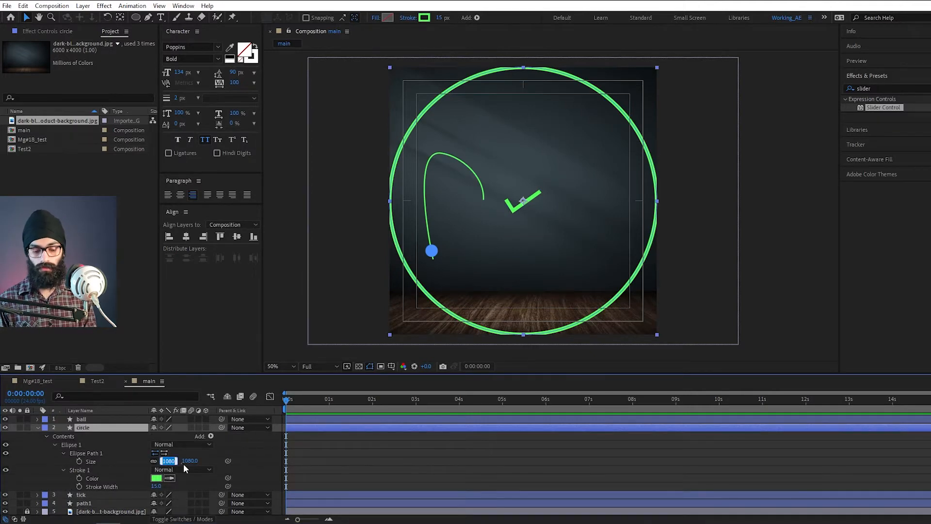
text(500)
key(Return)
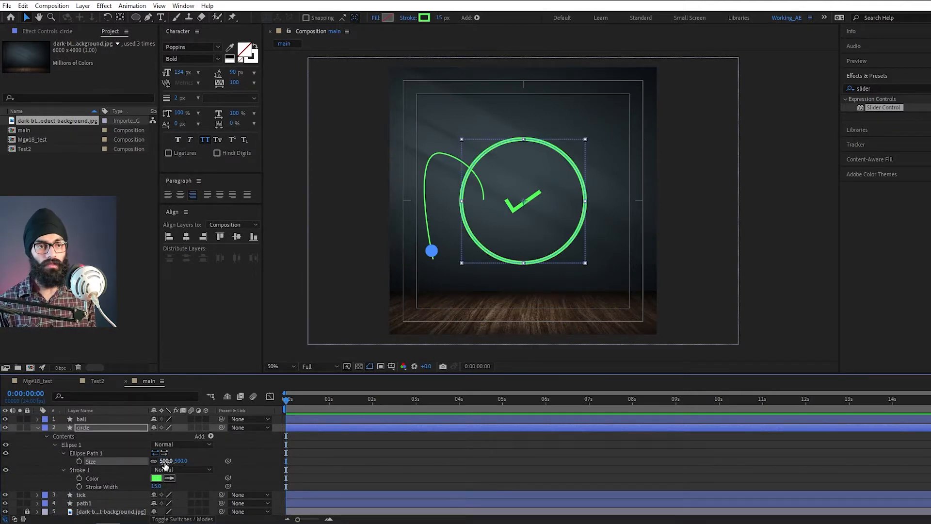
text(300)
key(Return)
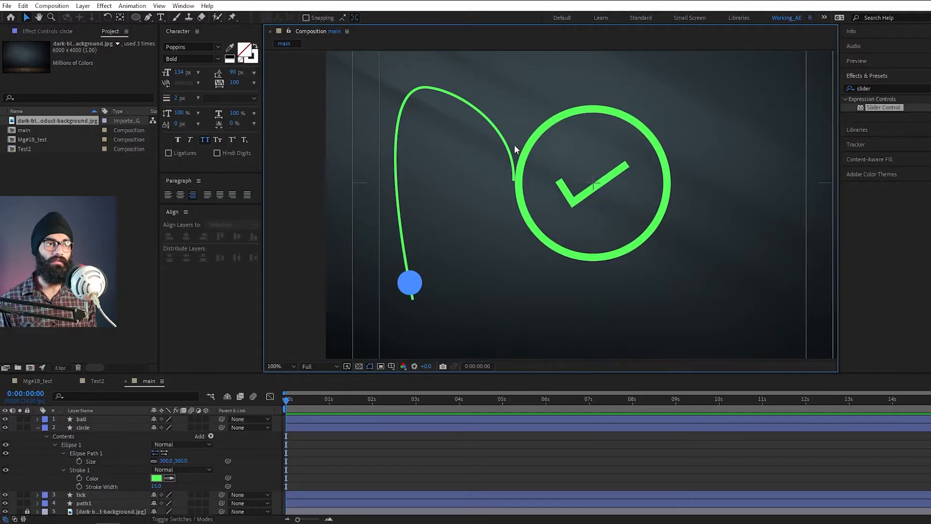
Step: Reshape path1 by extending its end point to the start of the check mark and adjusting the arch's peak
click(513, 148)
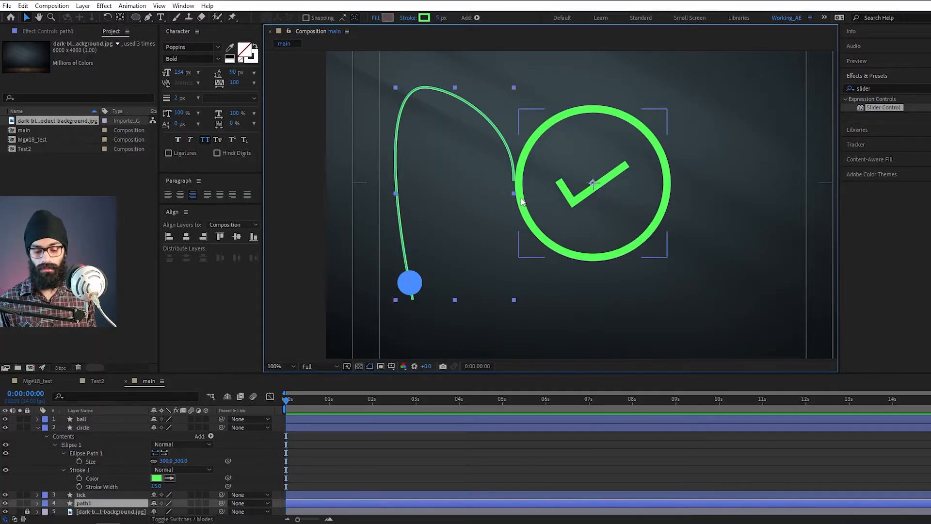
key(g)
drag(552, 170, 566, 191)
drag(465, 93, 427, 83)
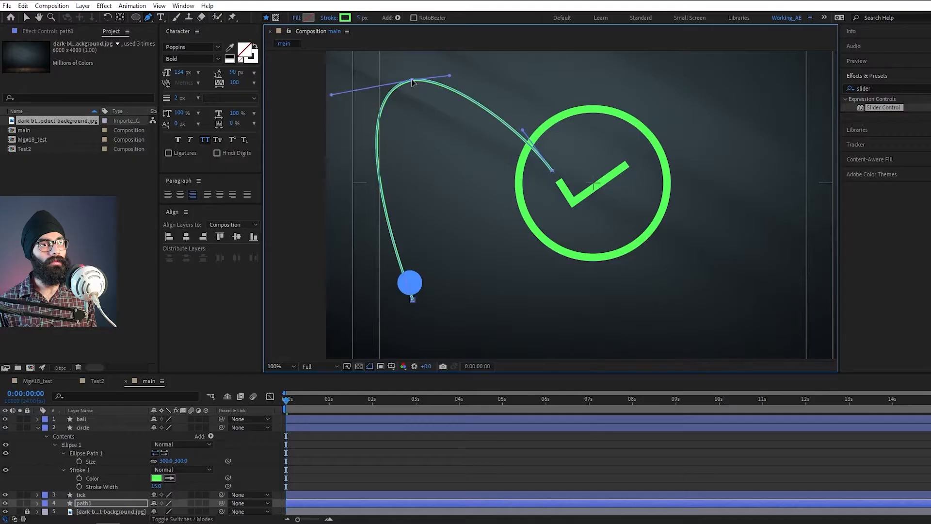
drag(408, 89, 410, 87)
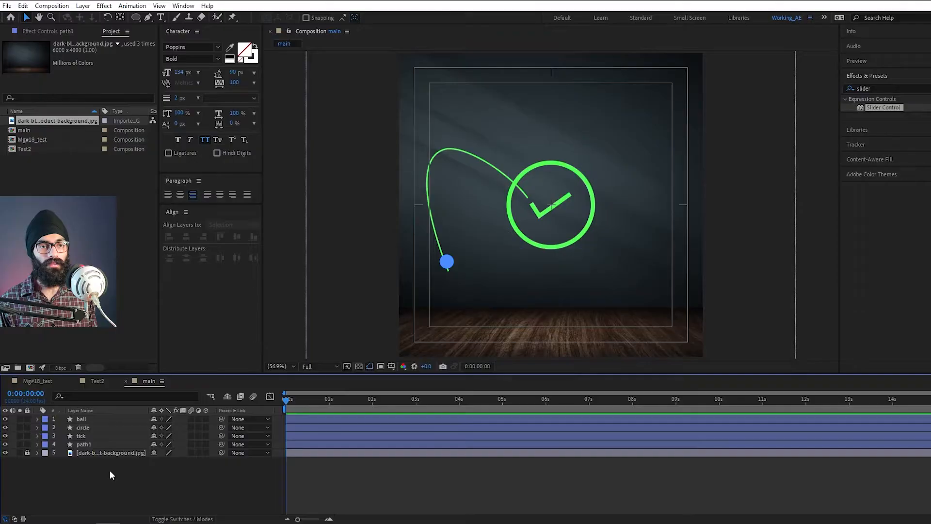
Step: Nudge the ball onto the lower end of path1 and move the current time to 0:00:00:10
drag(447, 262, 446, 264)
click(198, 479)
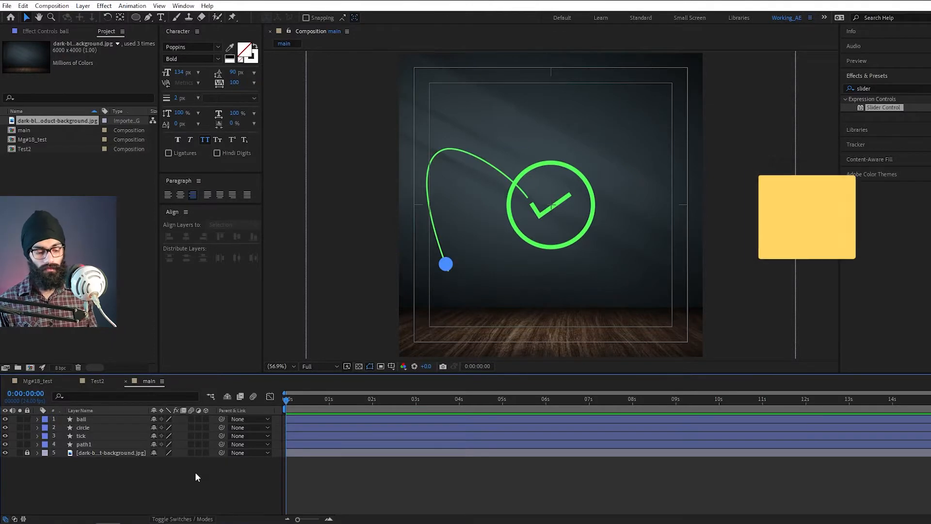
key(shift+Page_Down)
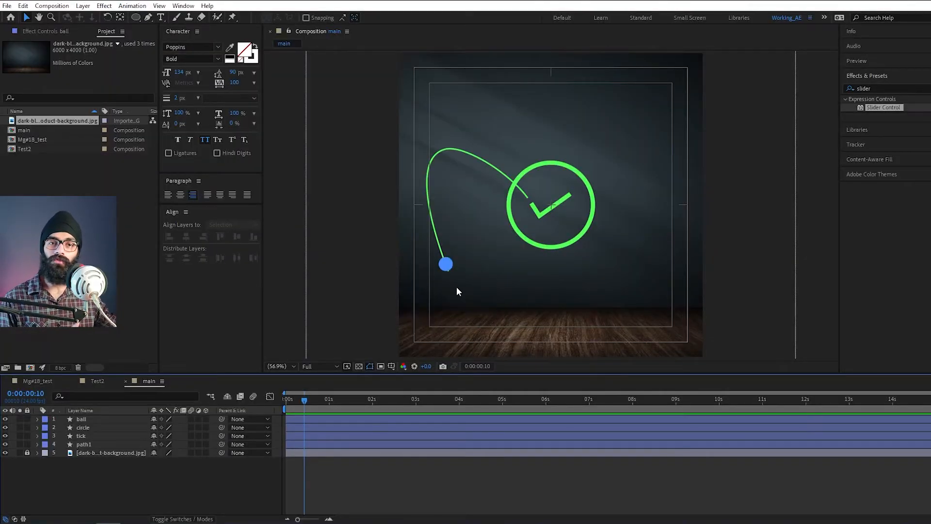
Step: Show only the Position property of the ball layer in the timeline
click(92, 420)
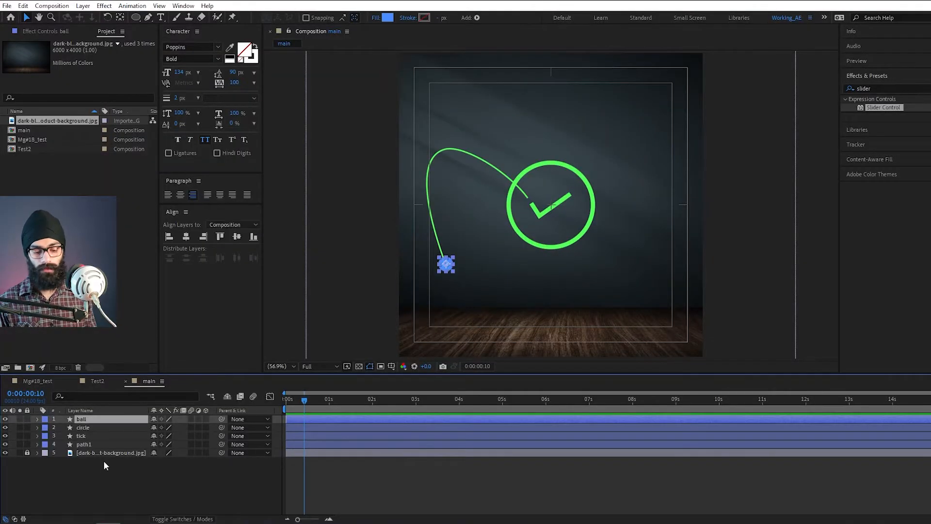
key(p)
click(82, 484)
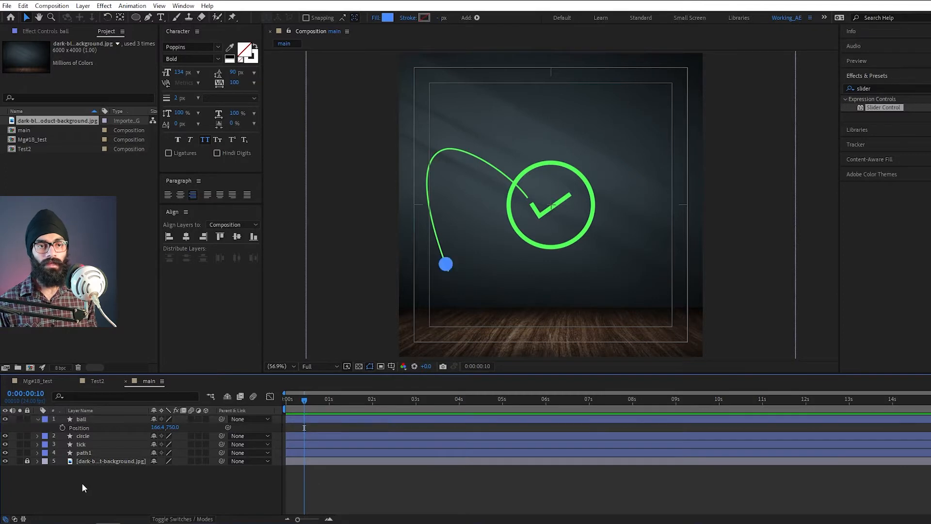
Step: Expand Shape 1 in the path1 layer's contents and delete its Fill 1
click(96, 453)
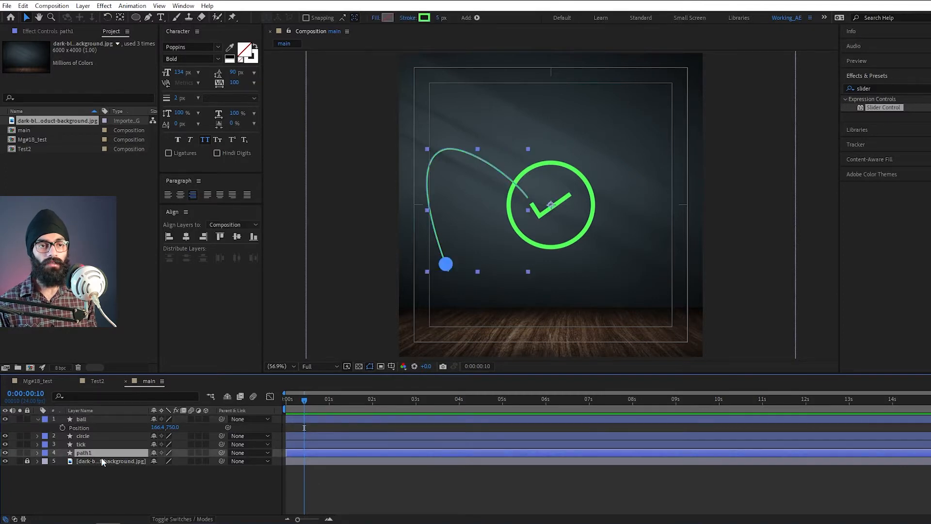
click(38, 454)
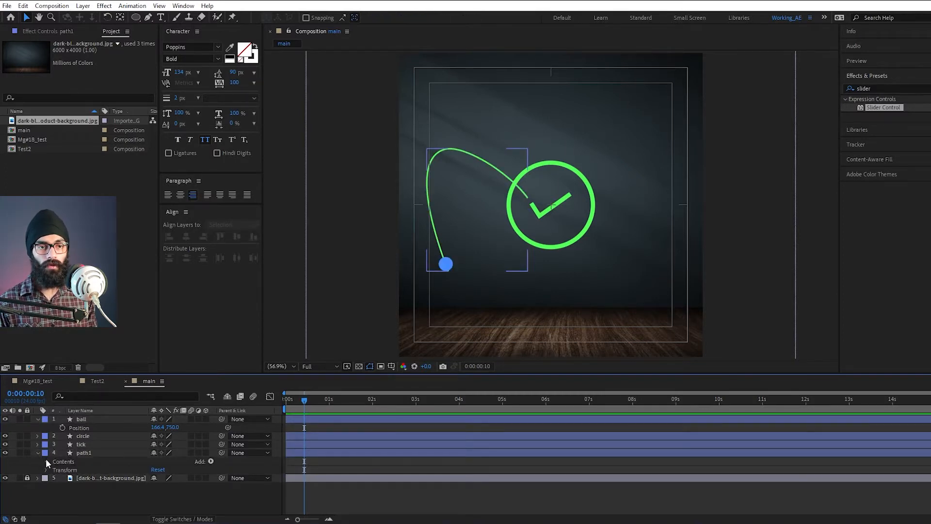
click(46, 459)
click(55, 470)
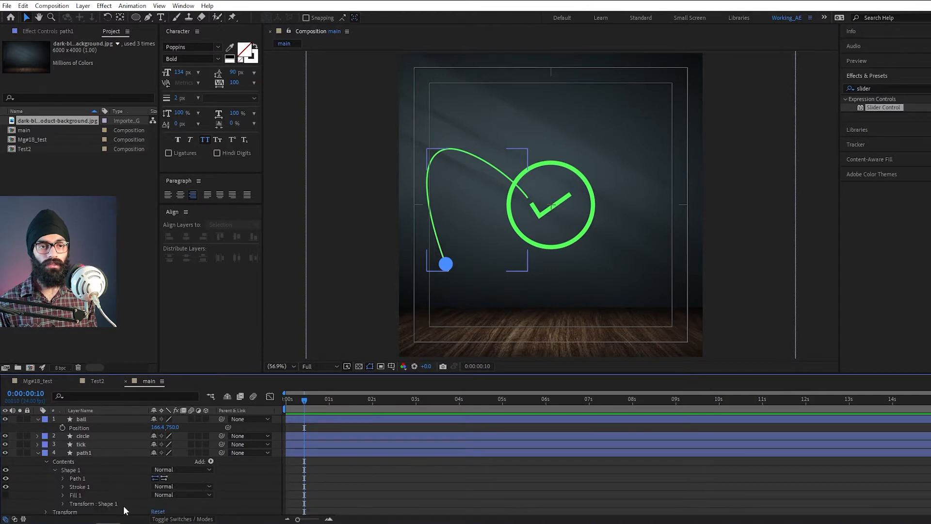
click(81, 494)
key(Delete)
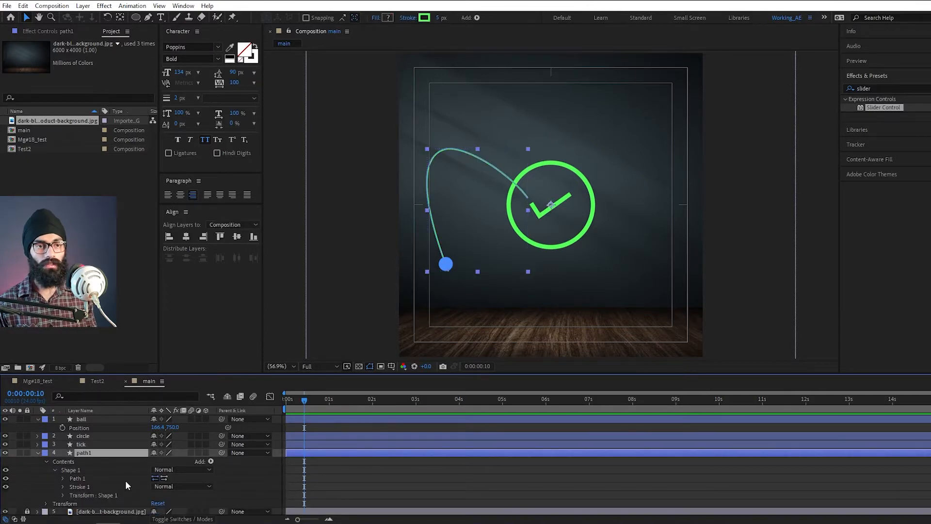
Step: Copy the Path property of path1 and paste it into the ball's Position at frame 10 as motion keyframes
click(63, 478)
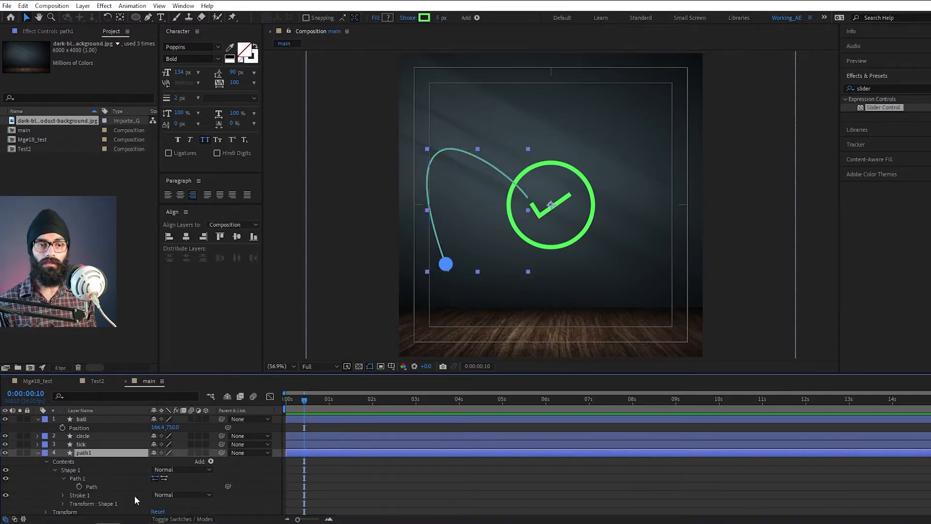
click(95, 485)
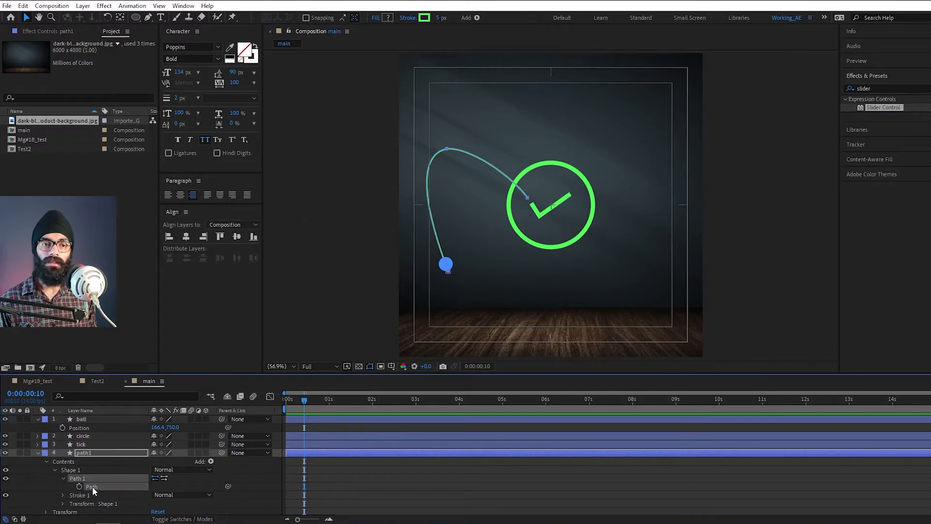
drag(126, 372, 132, 356)
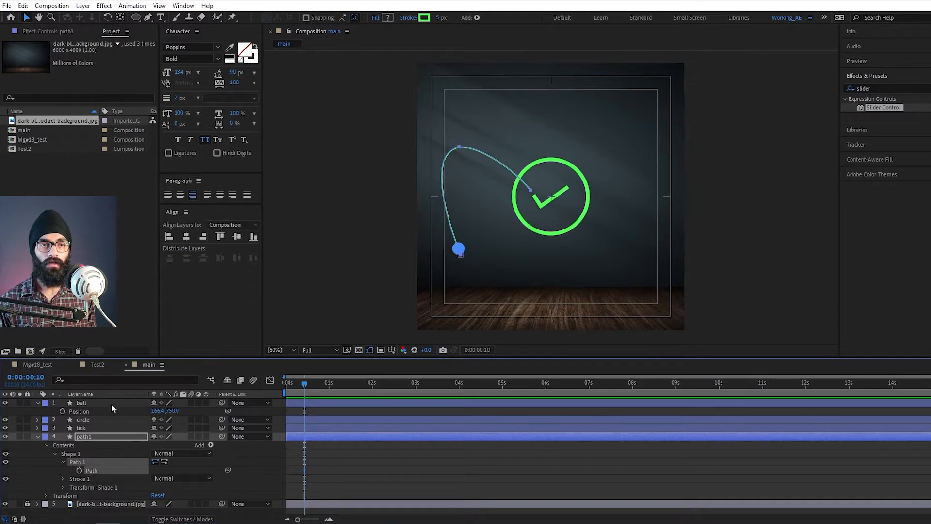
click(87, 412)
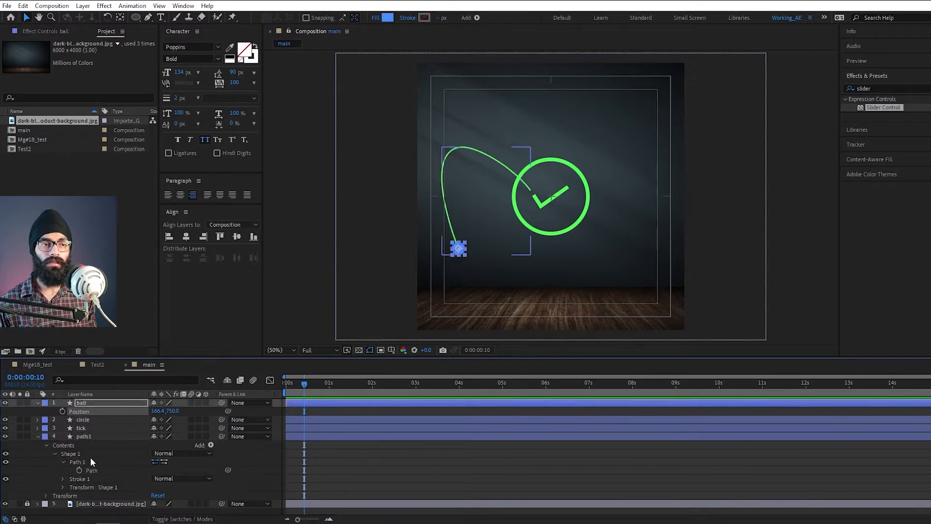
key(ctrl+v)
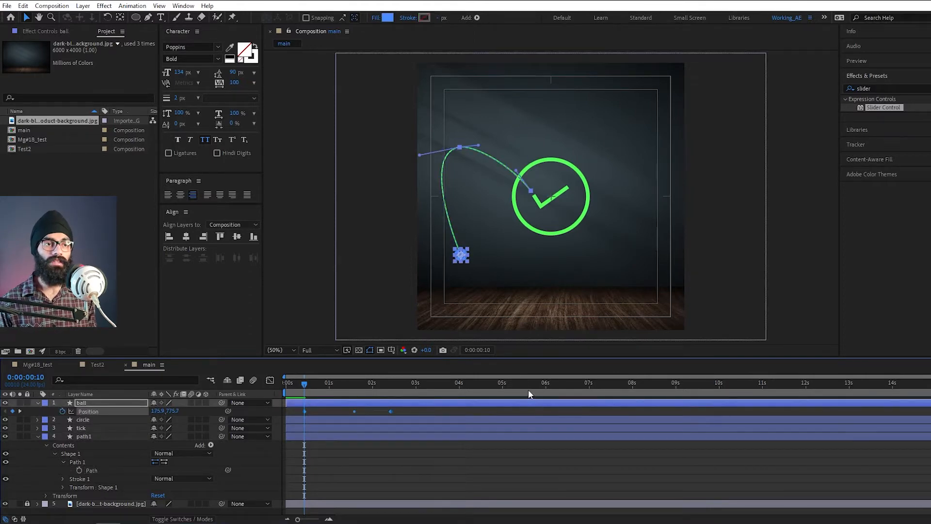
Step: Preview the ball's motion along the path and scrub through its Position keyframes up to 0:00:01:14
key(space)
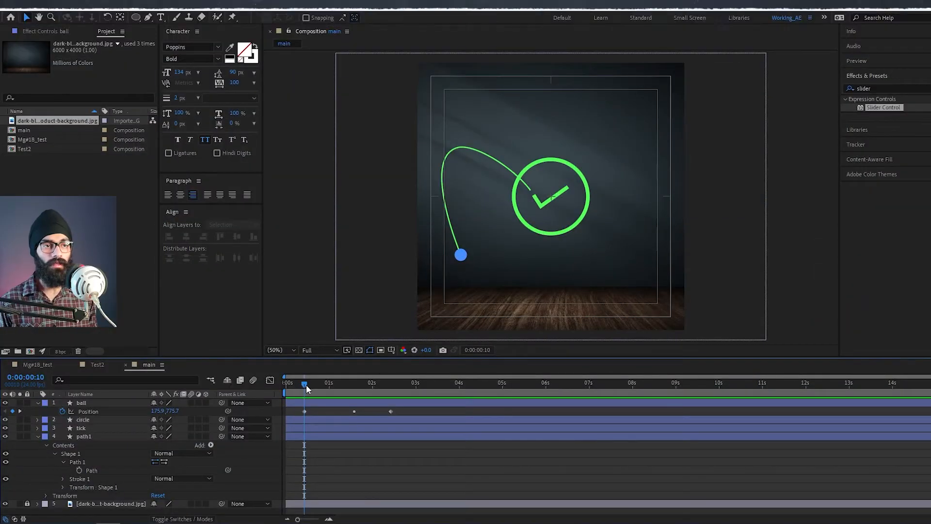
drag(307, 386, 344, 392)
click(355, 412)
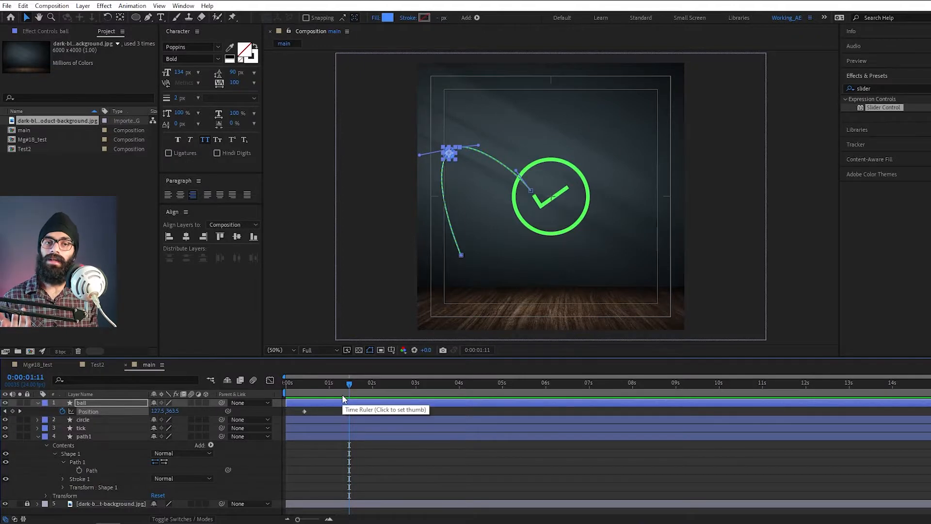
drag(349, 387, 350, 386)
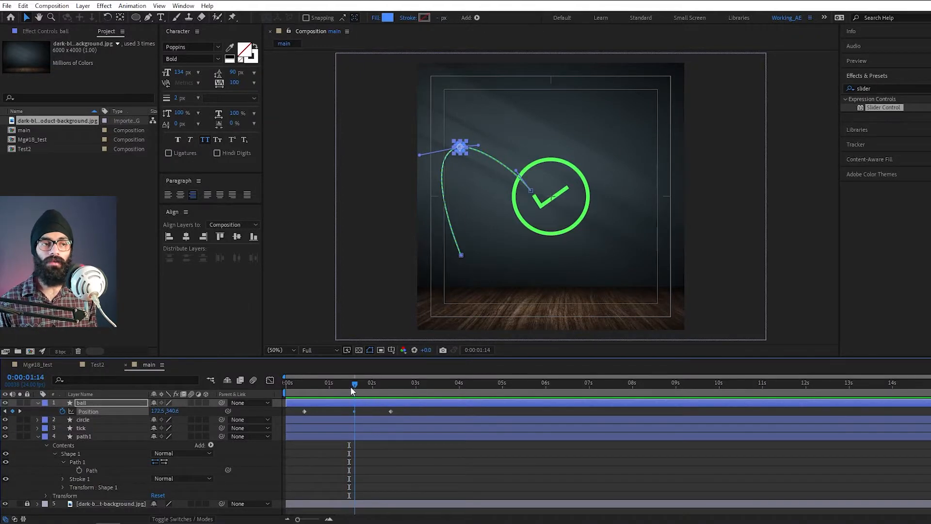
mouse_move(390, 412)
mouse_down()
mouse_move(411, 413)
mouse_move(360, 413)
mouse_move(385, 412)
mouse_up()
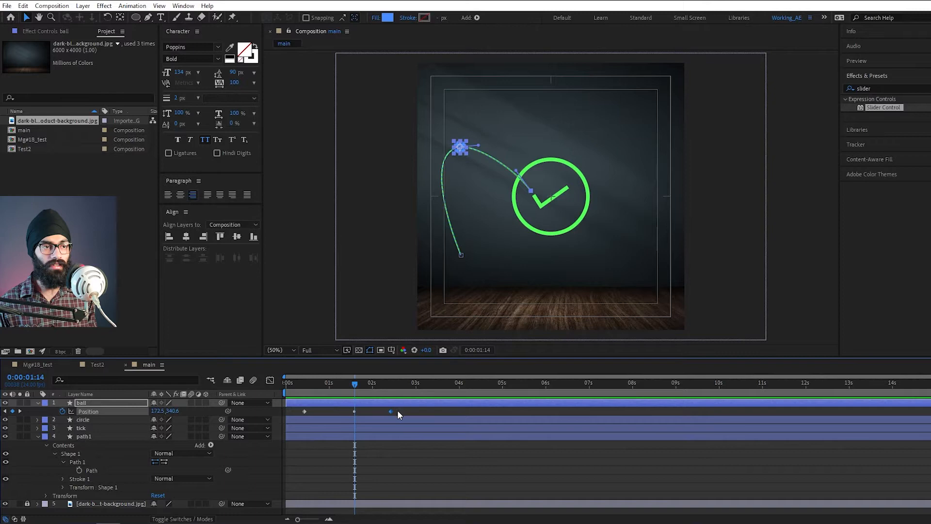
Step: Apply Easy Ease to all of the ball's Position keyframes and display their speed graph in the Graph Editor
drag(398, 410, 291, 414)
key(F9)
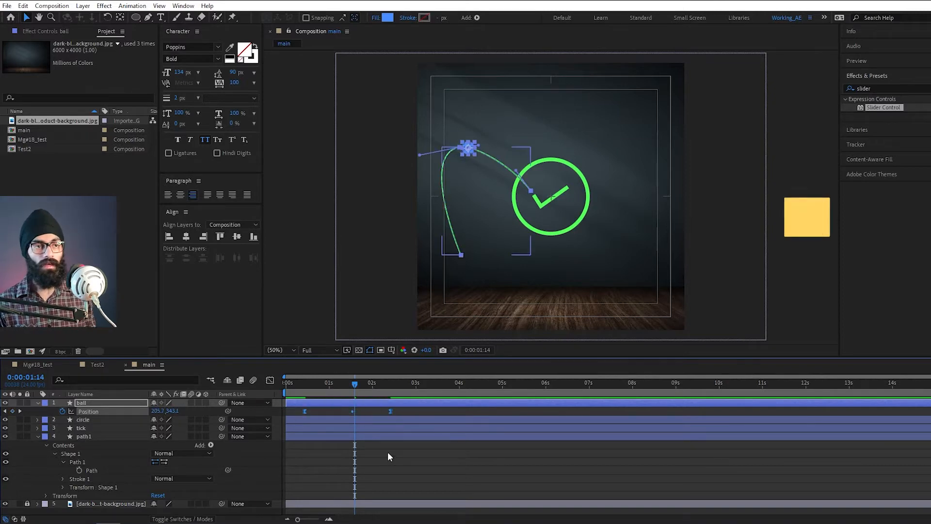
click(275, 382)
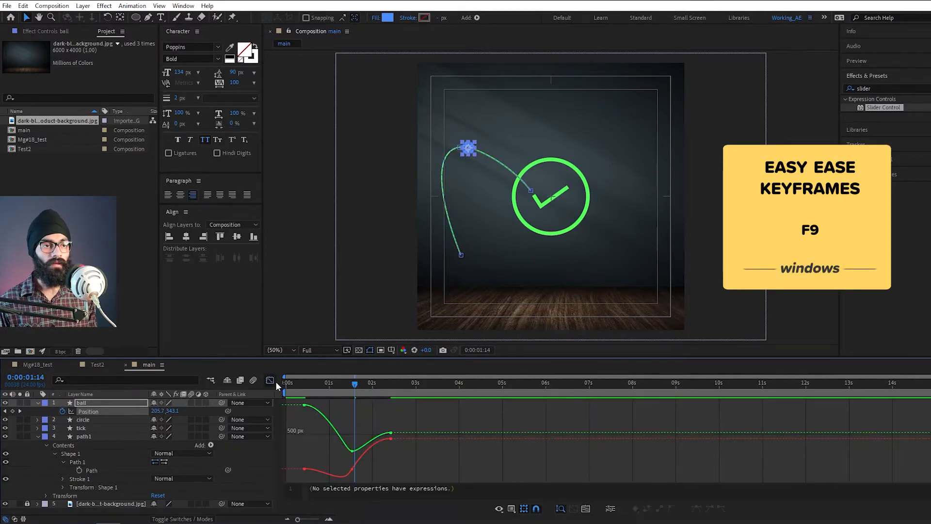
click(511, 509)
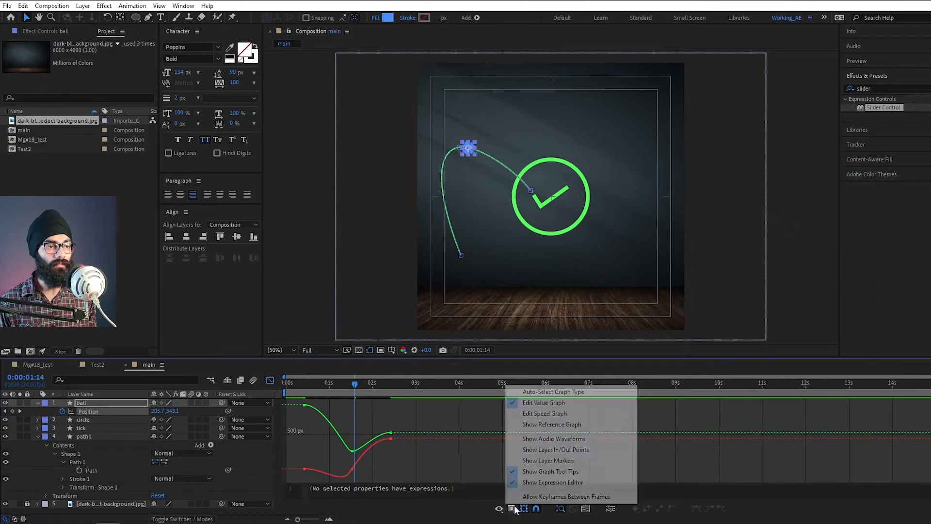
click(534, 415)
Step: Adjust the influence handles of the ball's Position keyframes so the speed graph peaks shortly before the last keyframe
drag(427, 400, 265, 491)
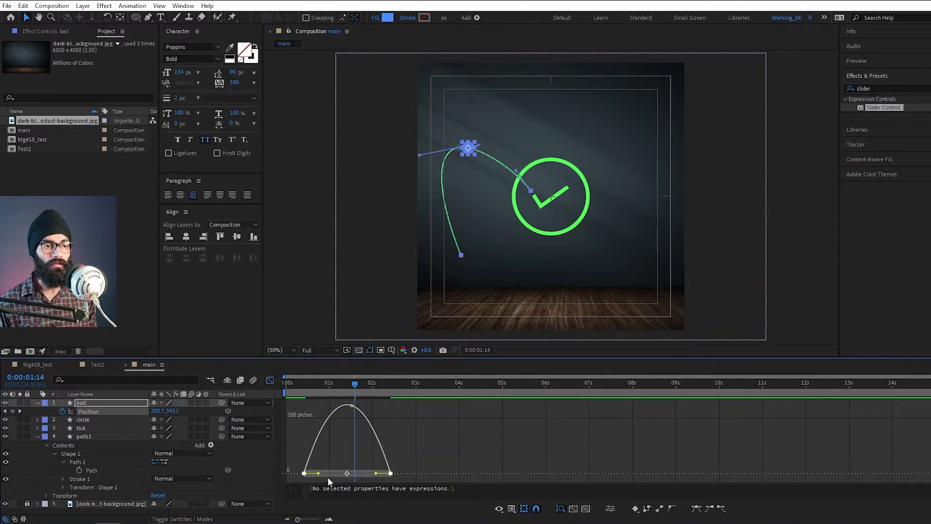
drag(318, 473, 330, 474)
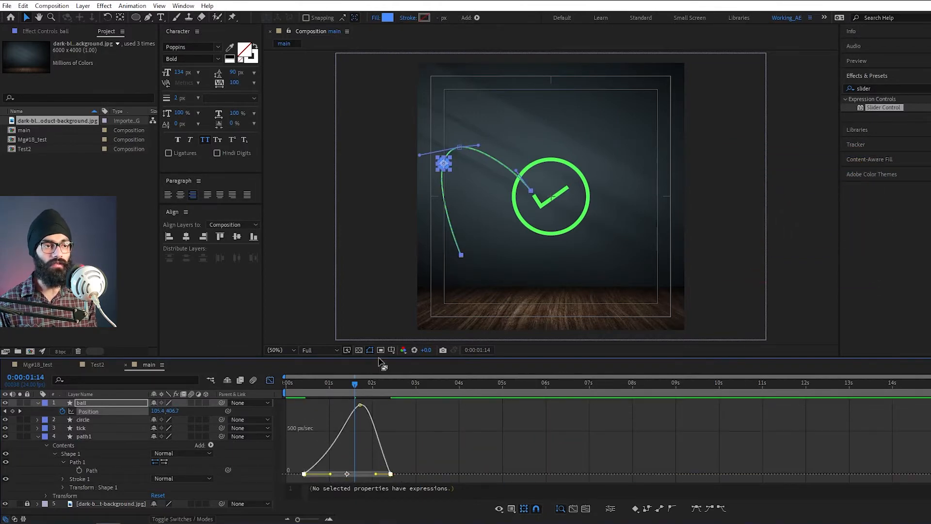
drag(382, 359, 384, 341)
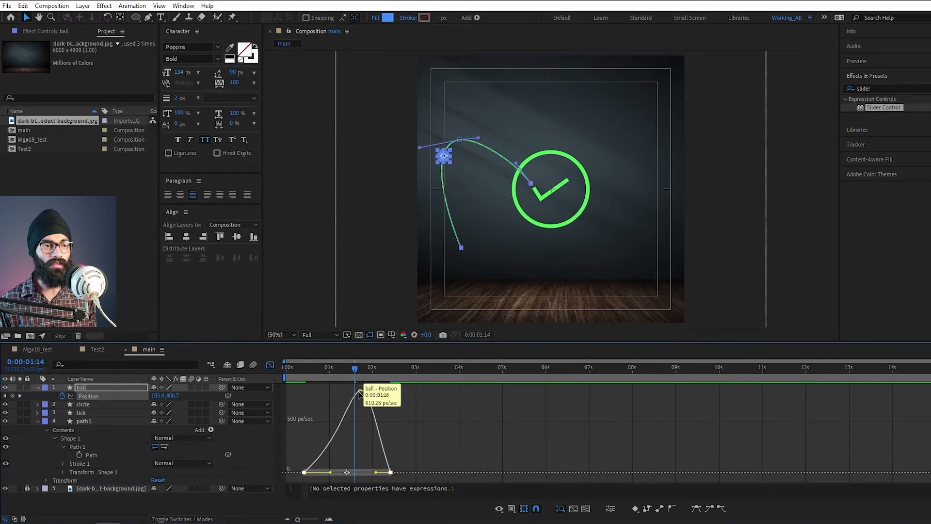
drag(378, 473, 369, 470)
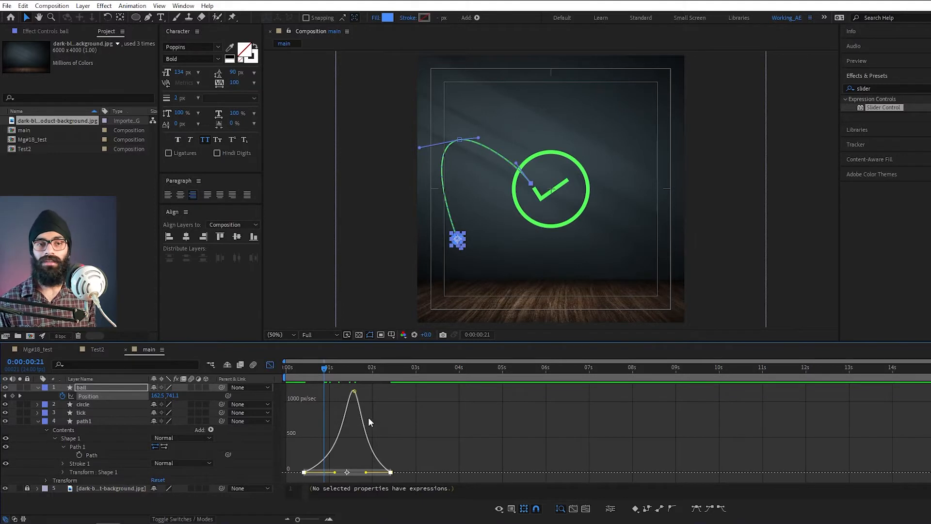
drag(324, 393, 356, 396)
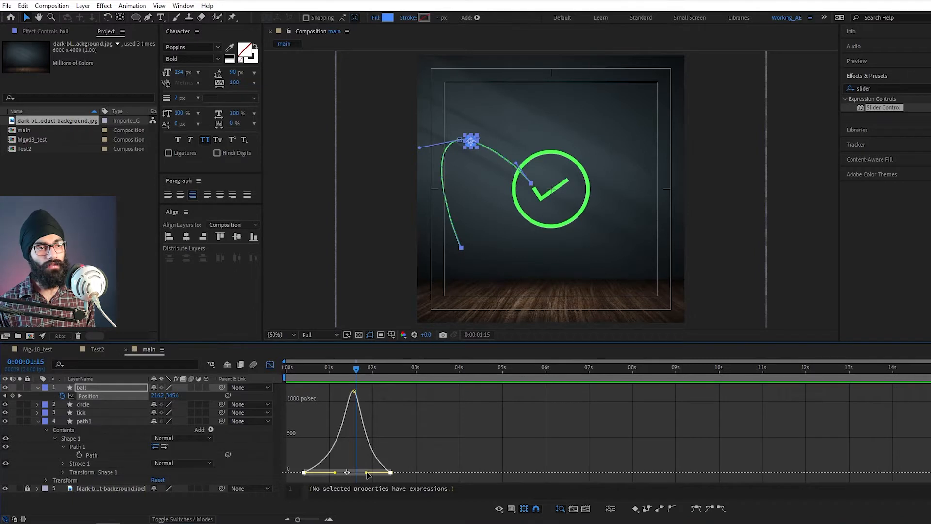
drag(367, 474, 338, 472)
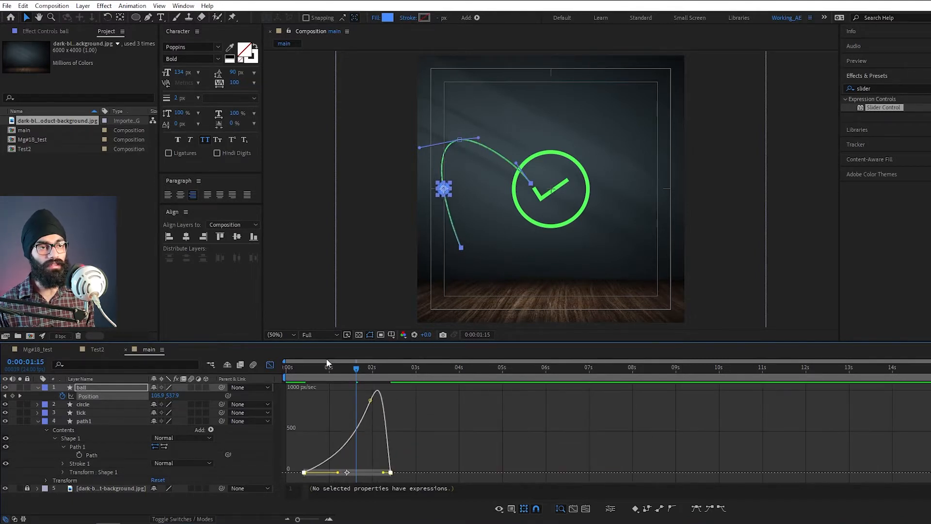
Step: Play back the eased ball motion and sharpen the speed peak closer to the last Position keyframe
drag(339, 370, 299, 389)
key(space)
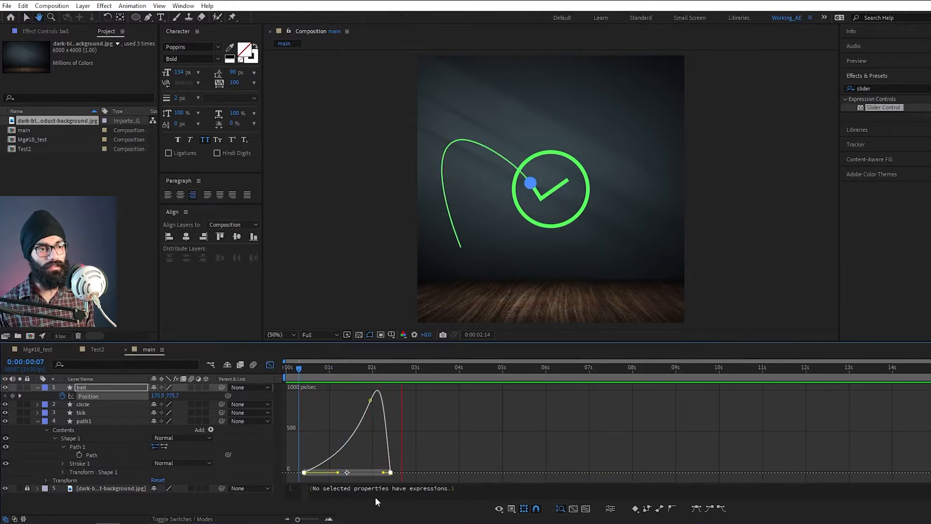
key(space)
drag(338, 473, 388, 473)
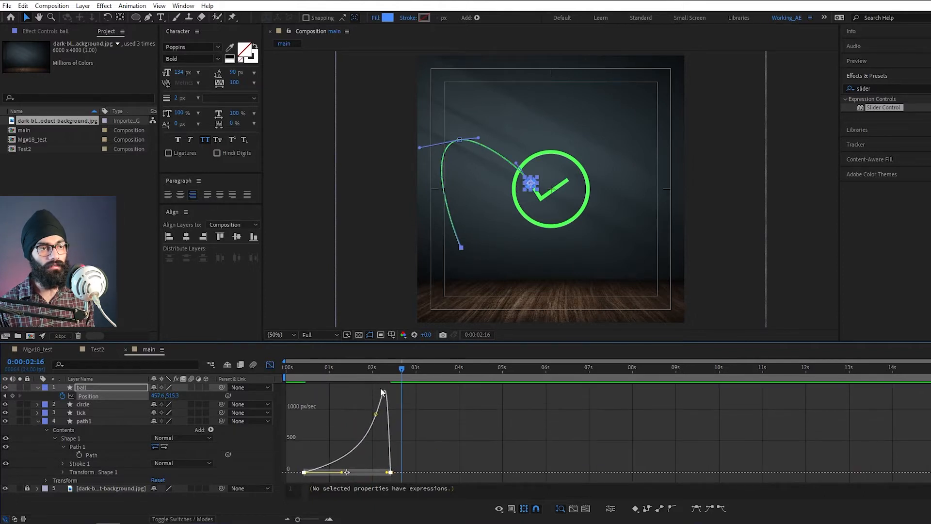
drag(384, 378, 287, 379)
key(space)
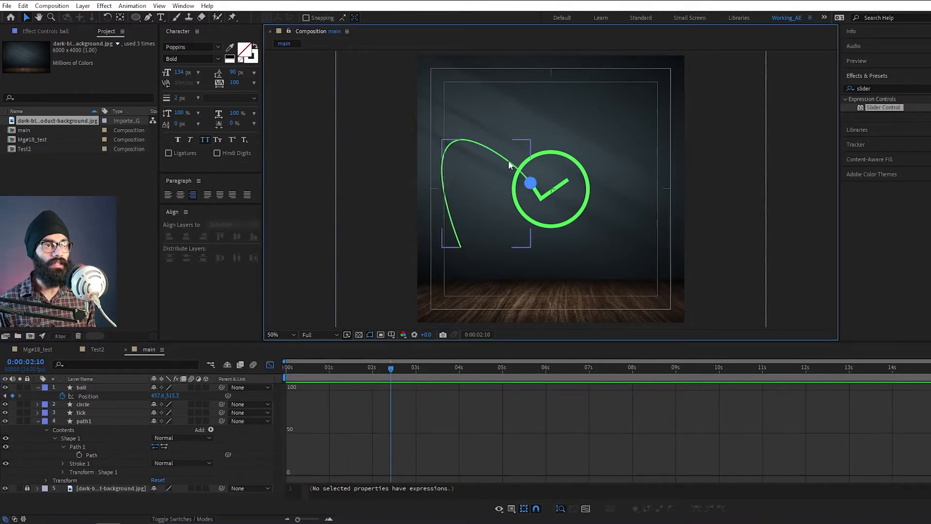
Step: Remove all Position keyframes from the ball layer with the current time at 0:00:00:10
scroll(592, 208, up, 2)
key(comma)
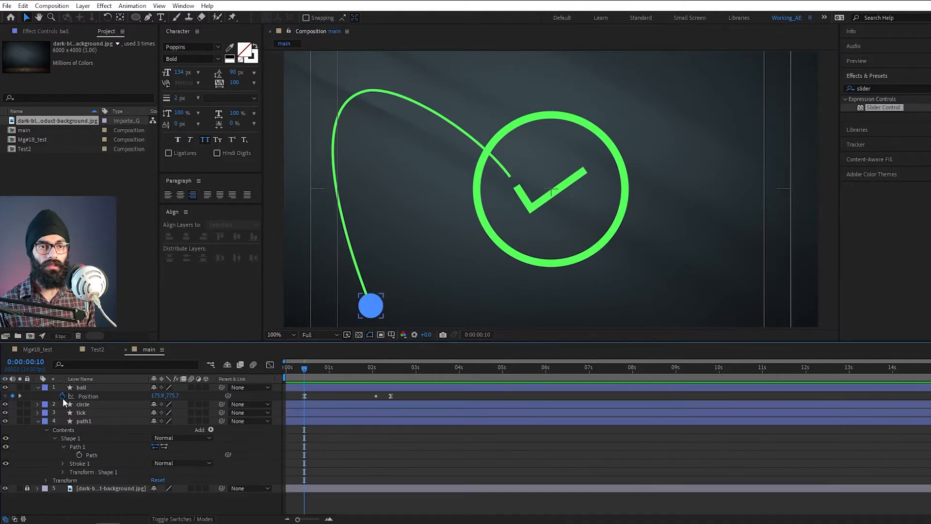
click(62, 397)
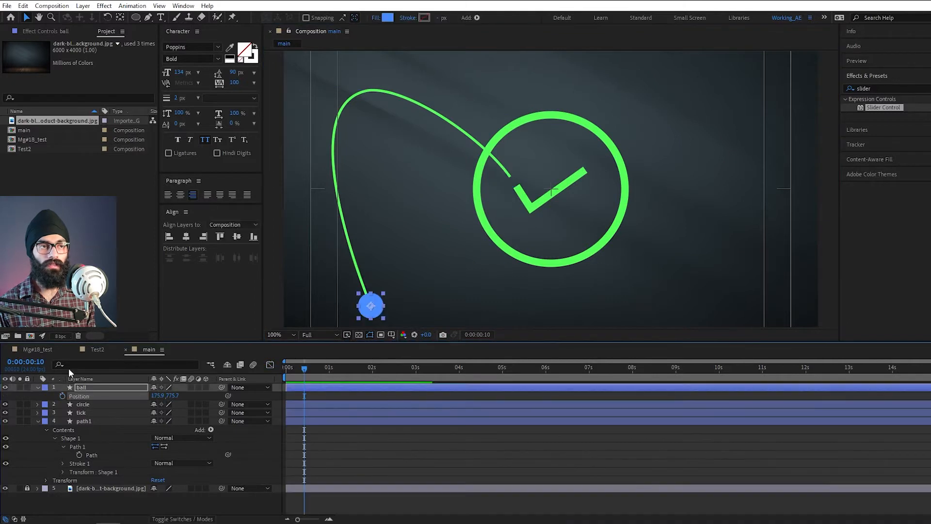
Step: Move path1's end point up onto the circle's upper-left outline with the Pen tool and angle its tangent steeply
click(507, 172)
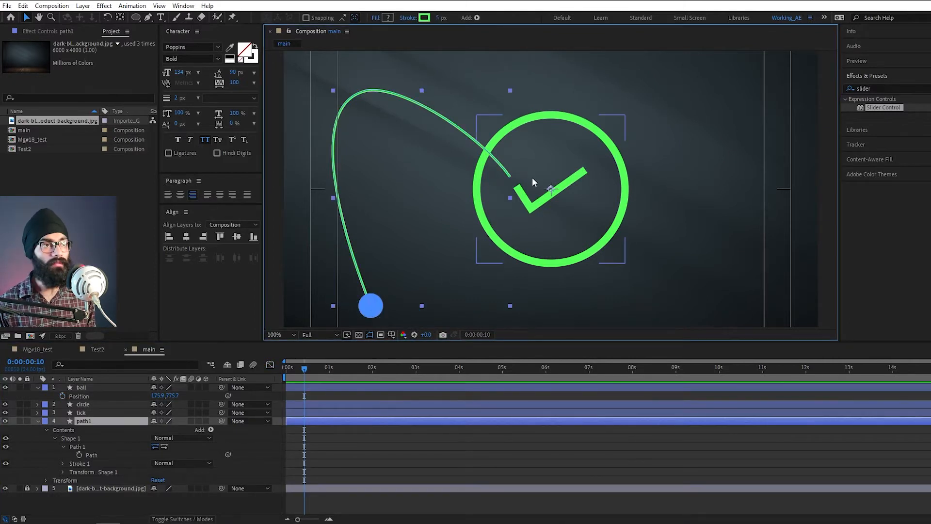
key(g)
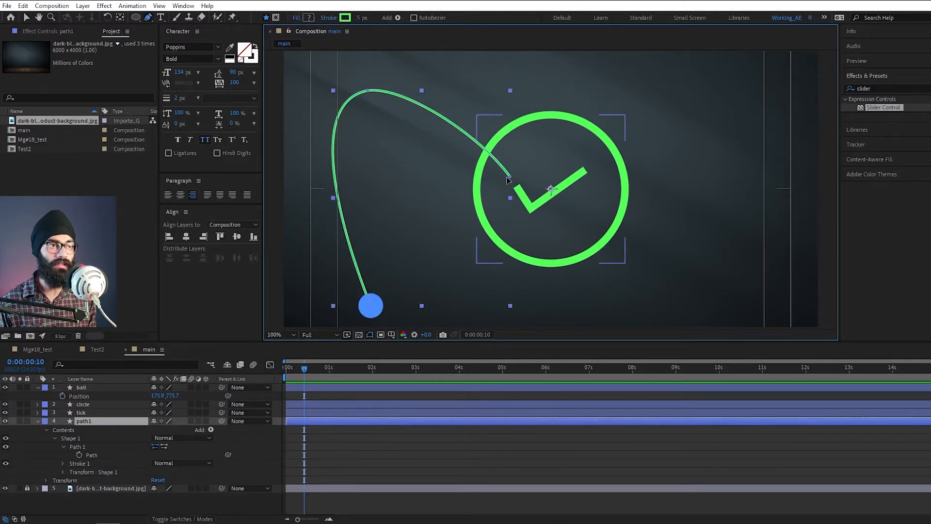
click(501, 159)
mouse_move(501, 158)
mouse_down()
mouse_move(484, 110)
mouse_move(497, 147)
mouse_up()
drag(505, 127, 505, 154)
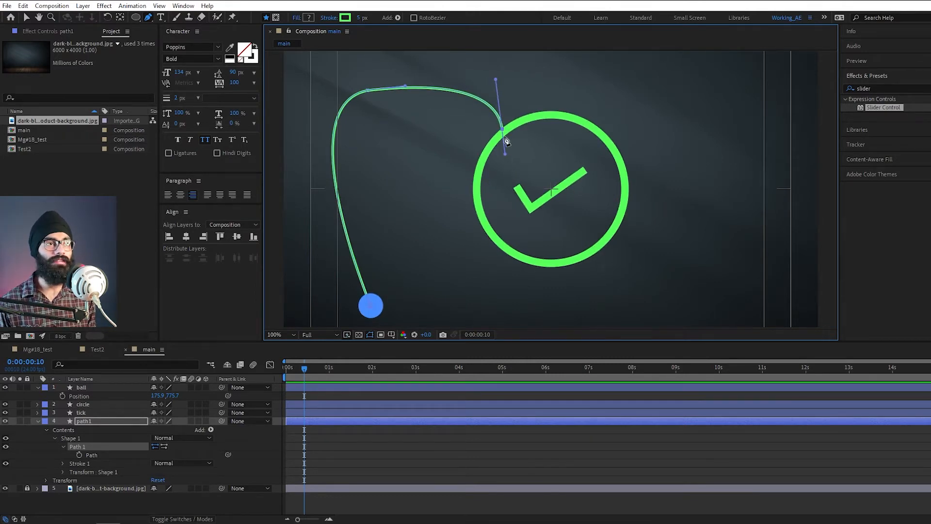
Step: Round out path1's arch with its direction handles and place the end point just inside the circle's upper-left outline
drag(502, 134, 500, 130)
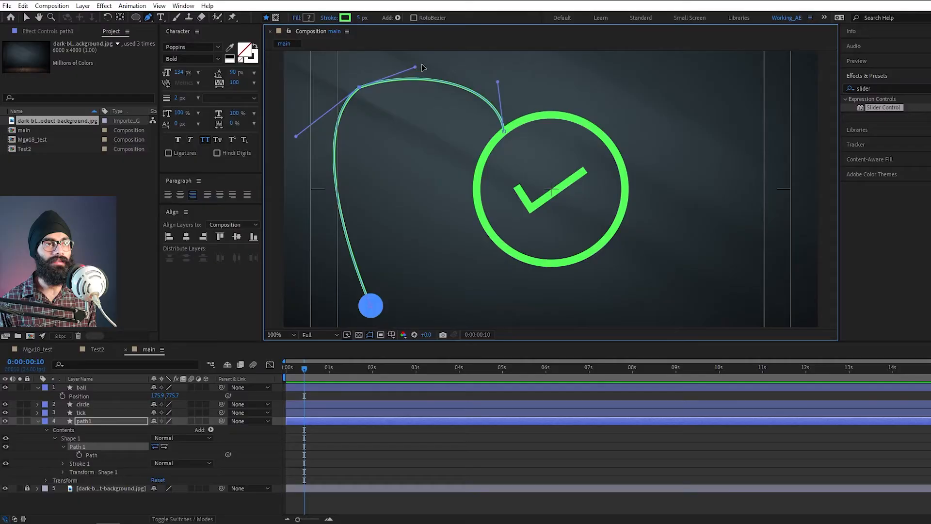
drag(422, 64, 411, 124)
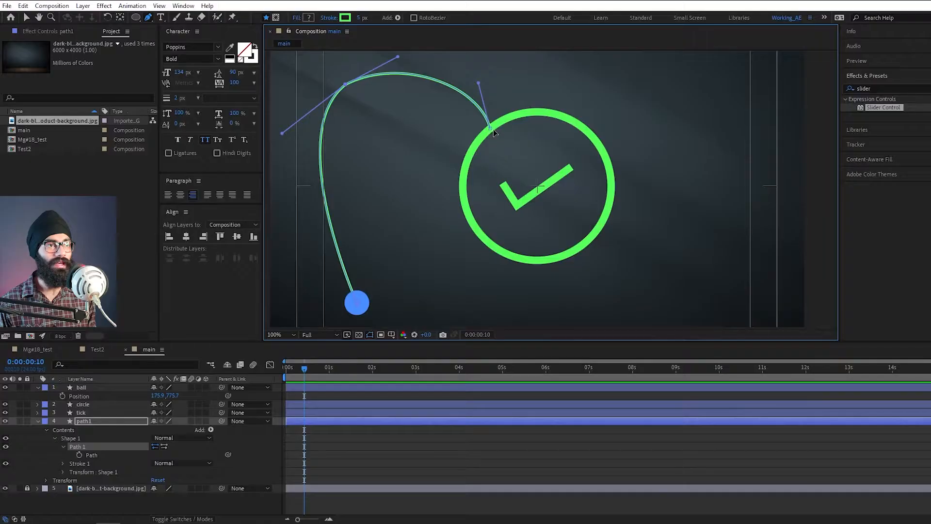
drag(491, 130, 492, 135)
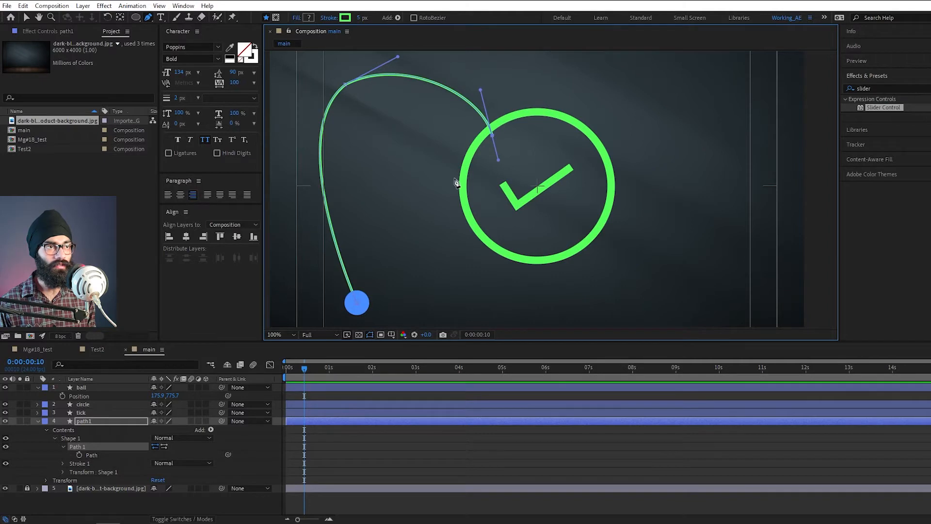
key(v)
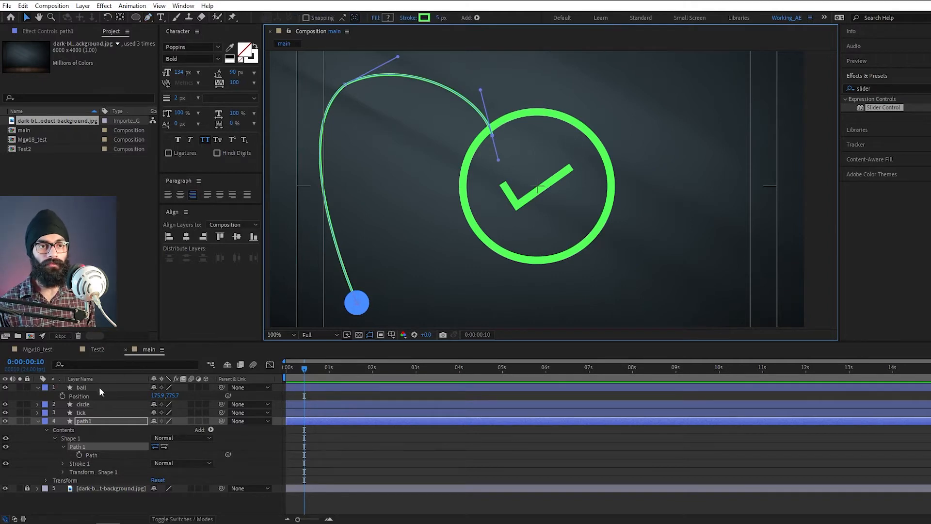
Step: Copy path1's reshaped Path into the ball's Position at 0:00:00:10 as motion keyframes and preview the movement
click(80, 454)
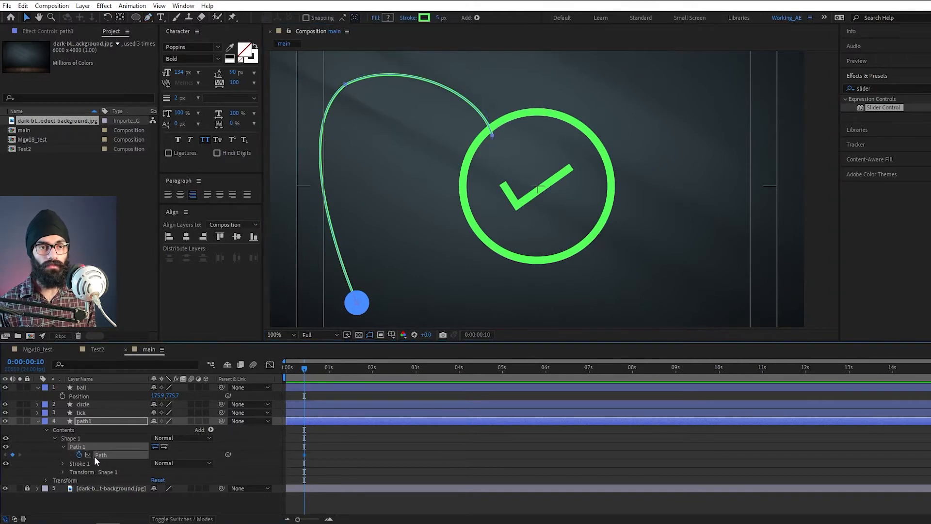
key(ctrl+z)
click(94, 456)
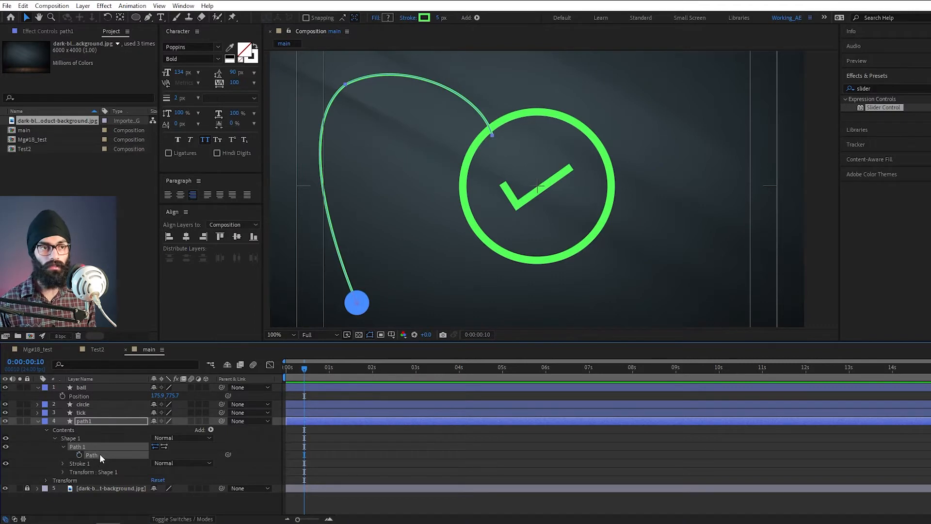
click(87, 397)
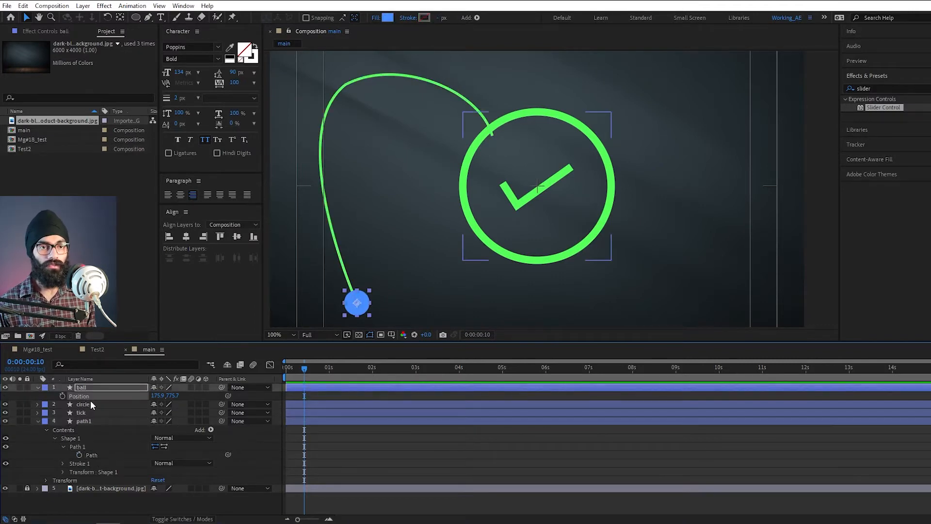
key(ctrl+v)
key(space)
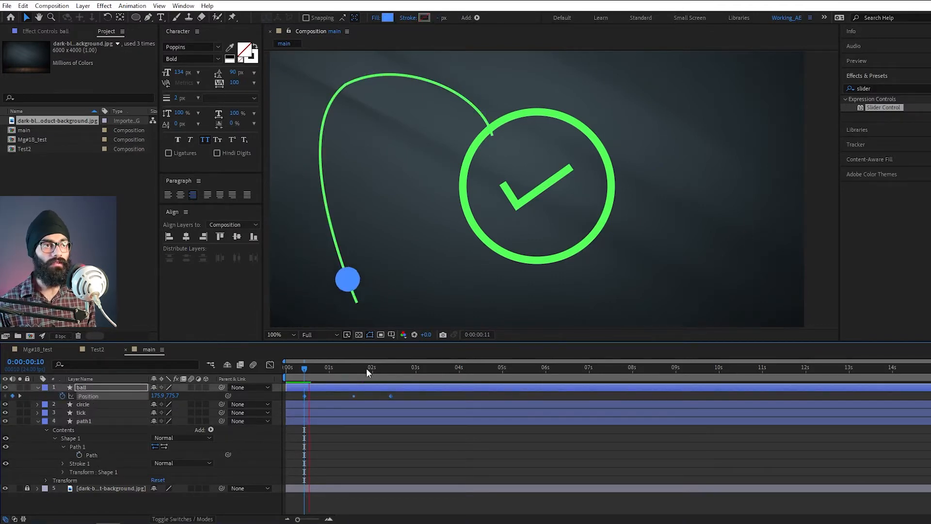
key(space)
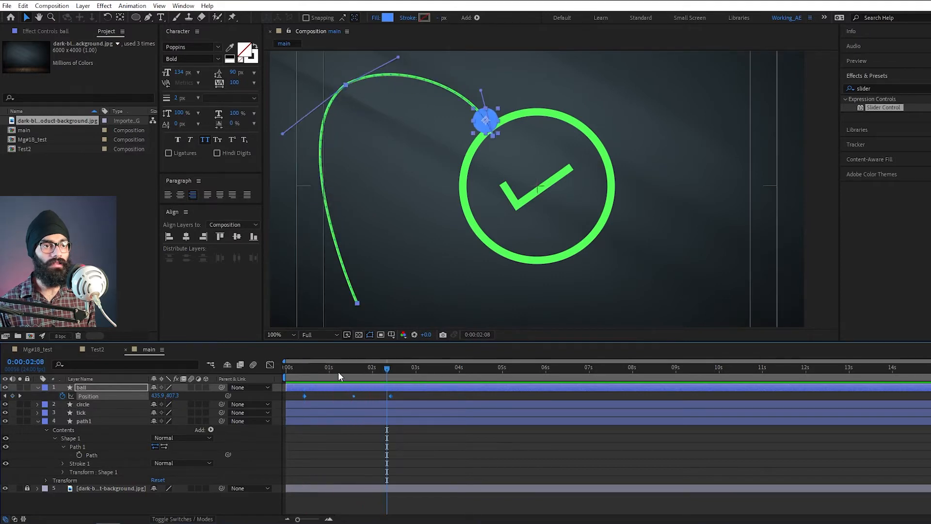
Step: Easy Ease the ball's new Position keyframes and skew their speed graph to peak near the last keyframe, with about 10% incoming influence
drag(401, 395, 290, 400)
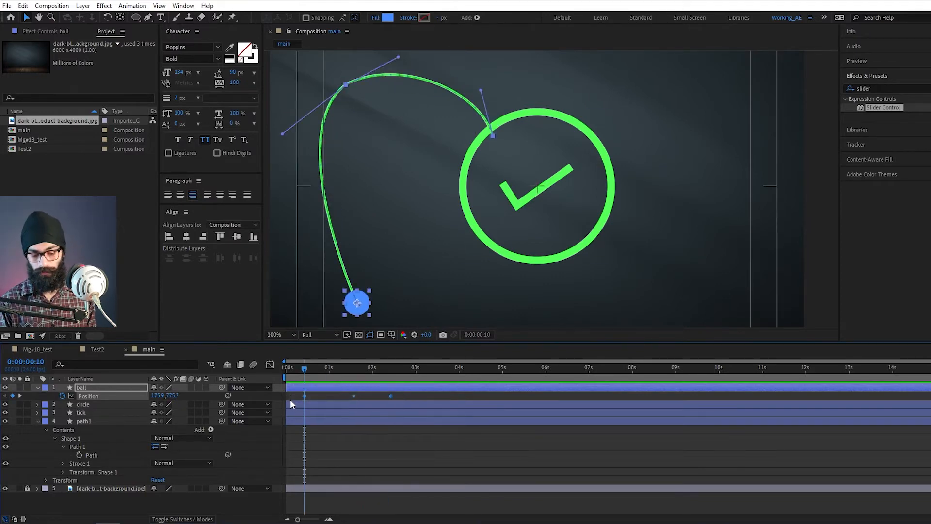
key(F9)
click(270, 365)
drag(428, 385, 383, 475)
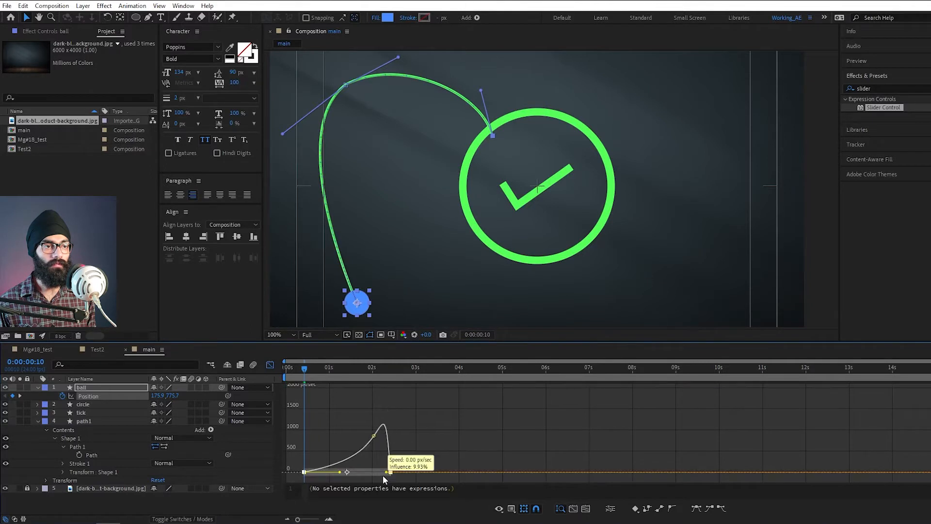
key(space)
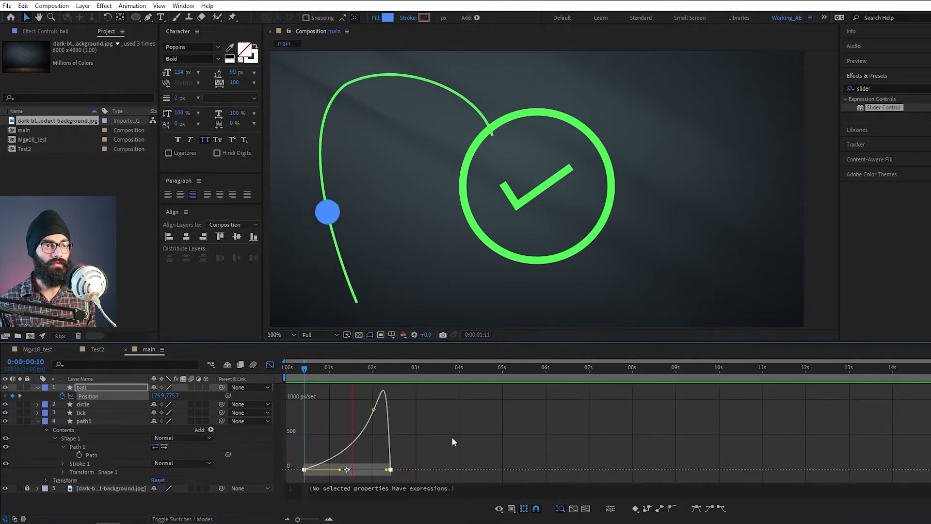
key(space)
Step: At 0:00:02:17, move the ball a little further down inside the circle to add a Position keyframe
mouse_move(391, 375)
mouse_down()
mouse_move(411, 385)
mouse_move(392, 380)
mouse_move(404, 377)
mouse_up()
key(shift+F3)
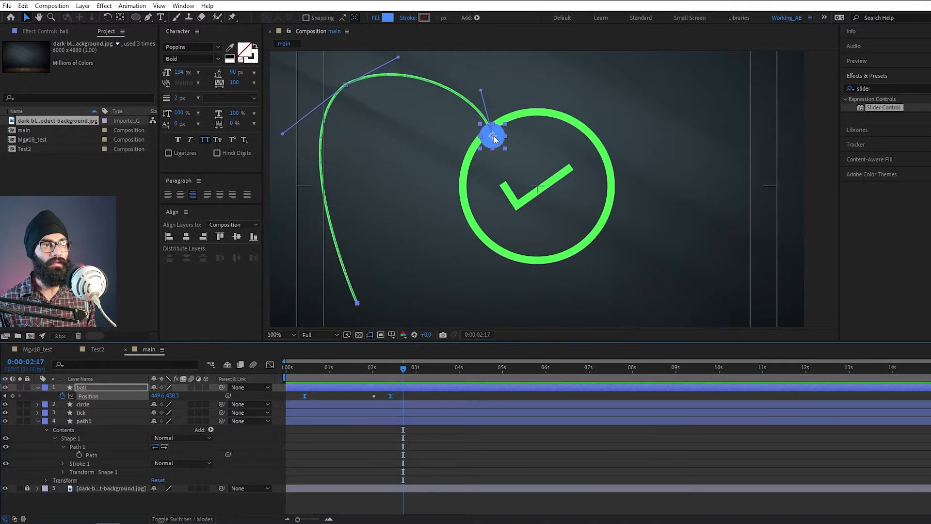
drag(495, 139, 498, 162)
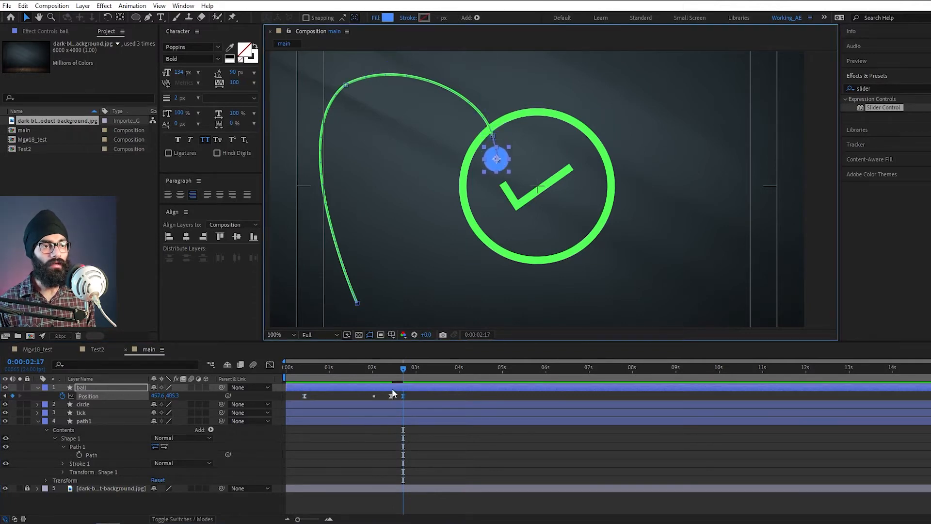
Step: Go to 0:00:03:01 and delete the fill from the tick layer's Shape 1
drag(403, 371, 418, 372)
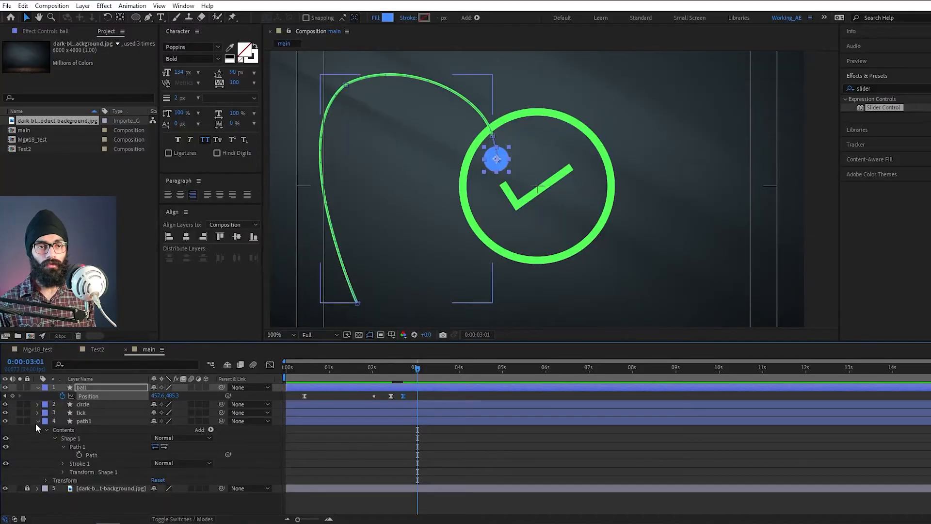
click(38, 421)
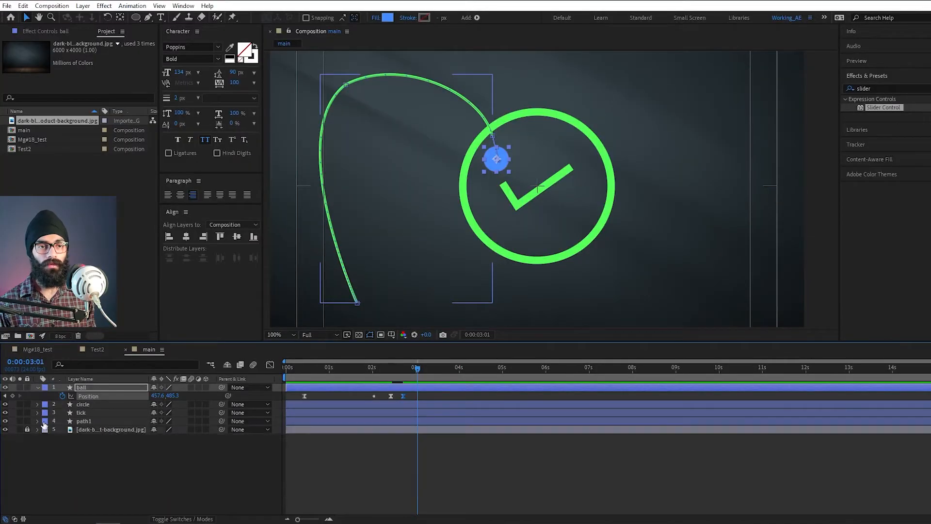
click(47, 413)
click(37, 413)
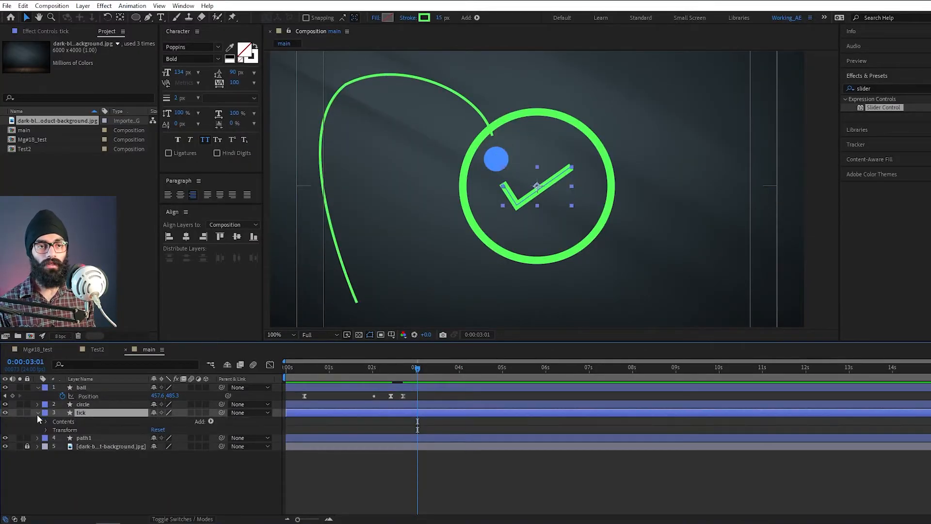
click(45, 421)
click(59, 429)
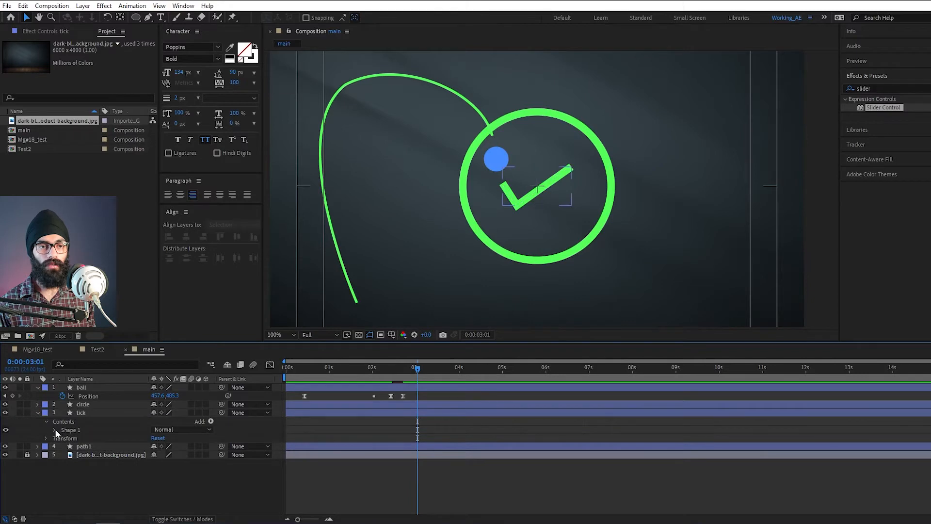
click(54, 429)
click(81, 455)
key(Delete)
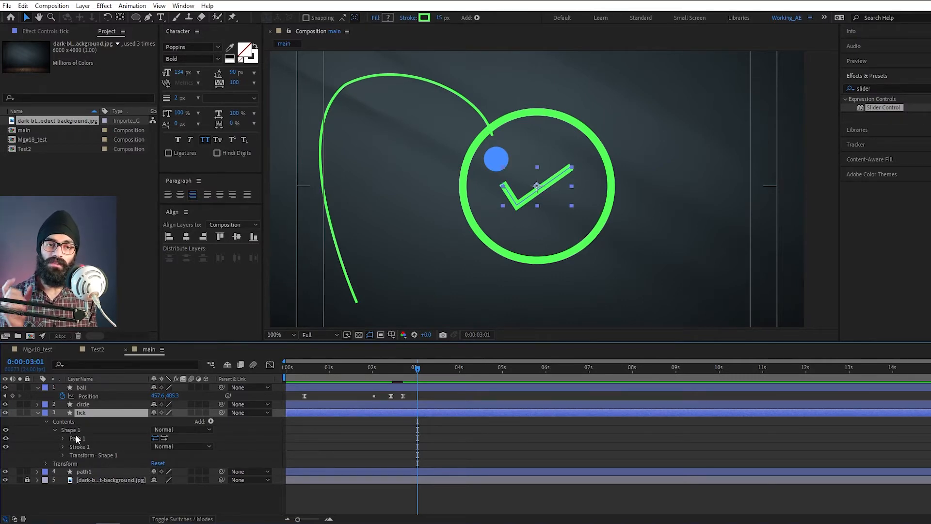
Step: Copy the tick's Path into the ball's Position at 0:00:03:01 as motion keyframes
click(63, 438)
click(90, 447)
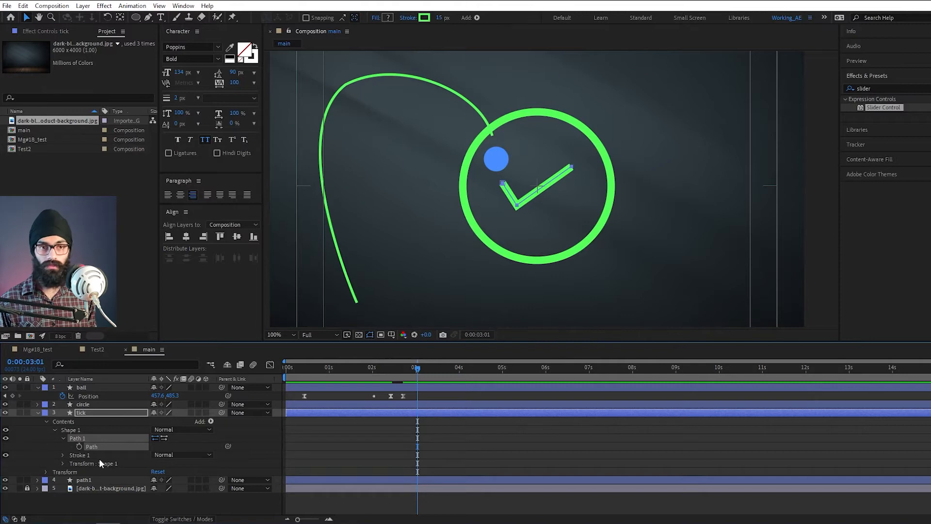
click(95, 397)
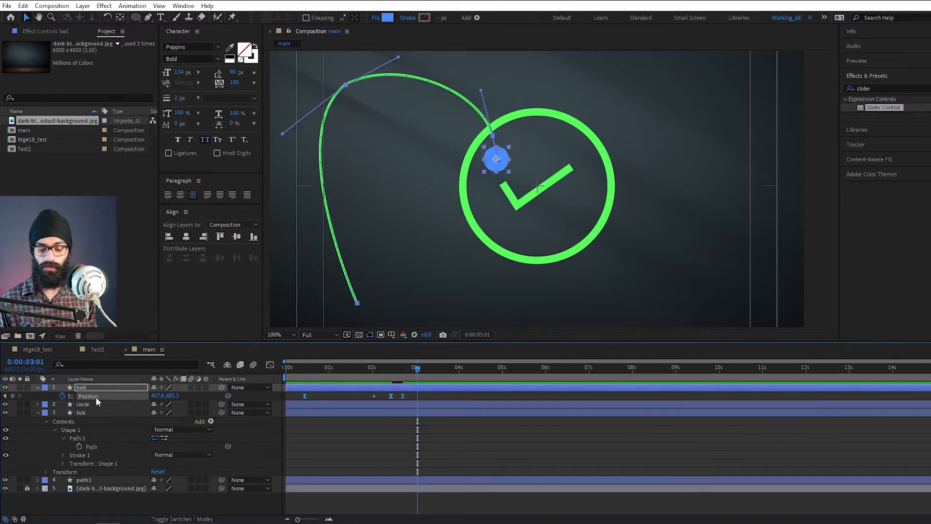
key(ctrl+v)
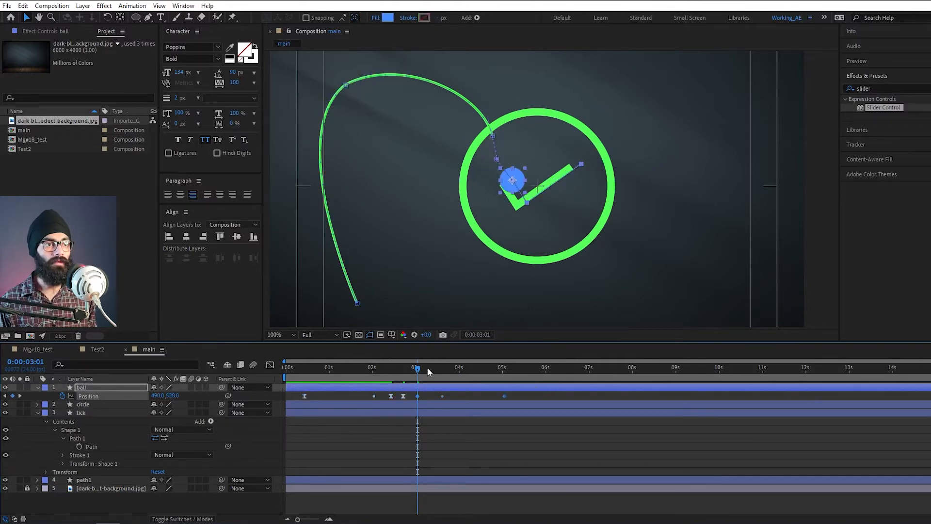
Step: Check the ball over the tick up to 0:00:03:16 and set the ball layer's label colour to yellow
mouse_move(428, 371)
mouse_down()
mouse_move(397, 374)
mouse_move(417, 375)
mouse_up()
key(period)
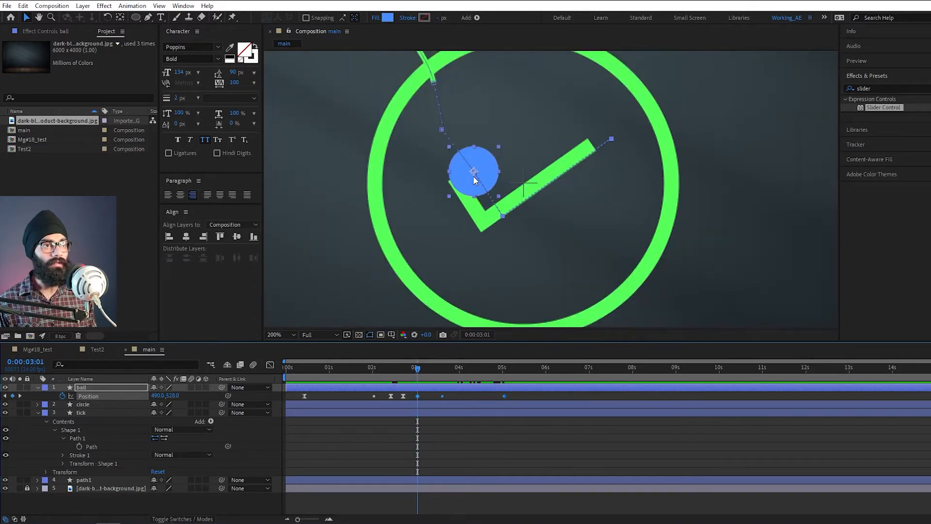
drag(418, 370, 445, 374)
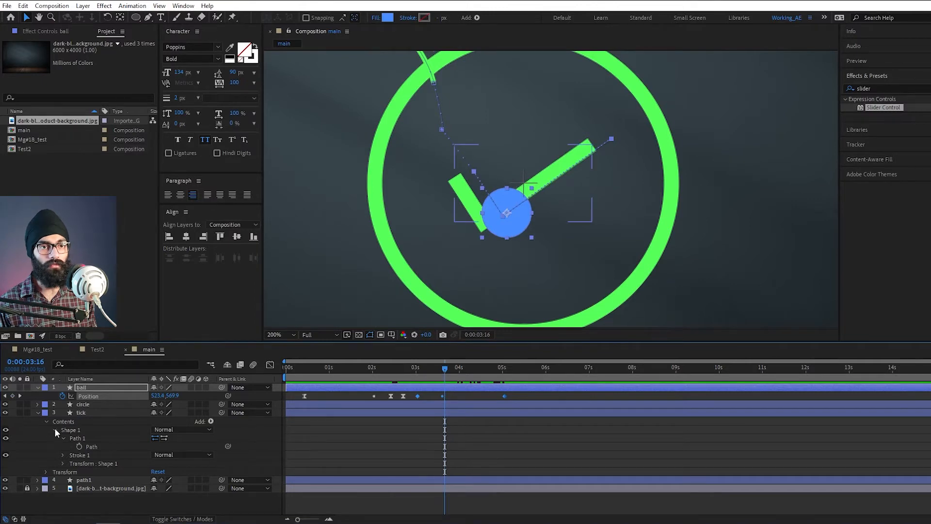
click(46, 388)
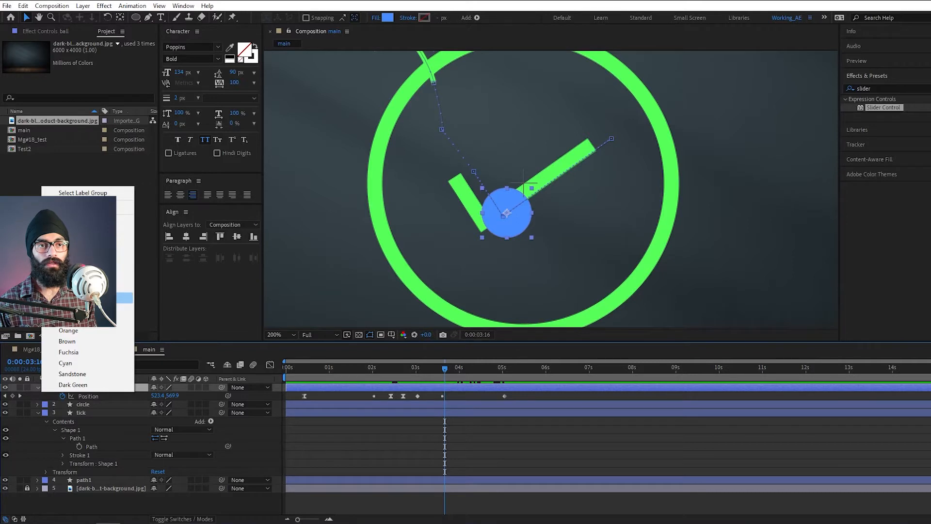
click(77, 233)
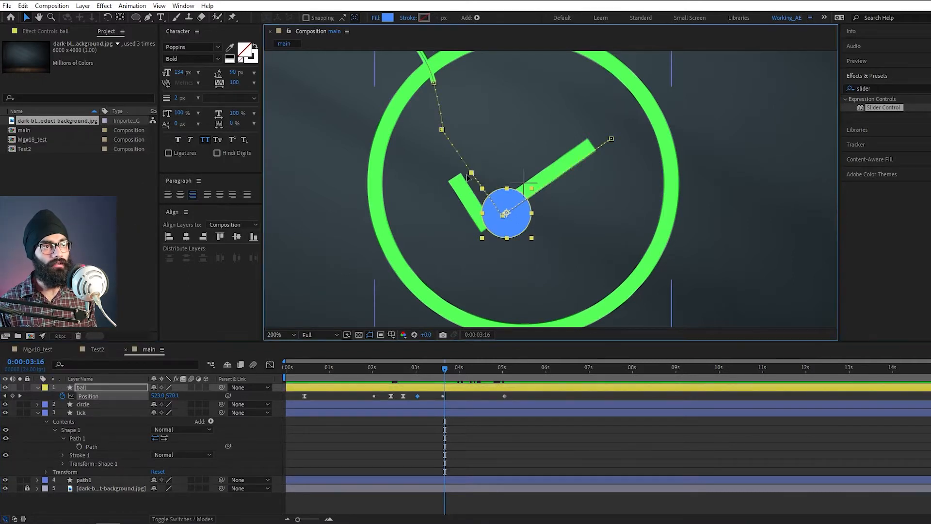
Step: Align the ball's motion-path points with the tick's start, corner and end, lower the point just before them slightly, and preview from 0:00:03:01
drag(474, 172, 455, 179)
drag(503, 218, 482, 222)
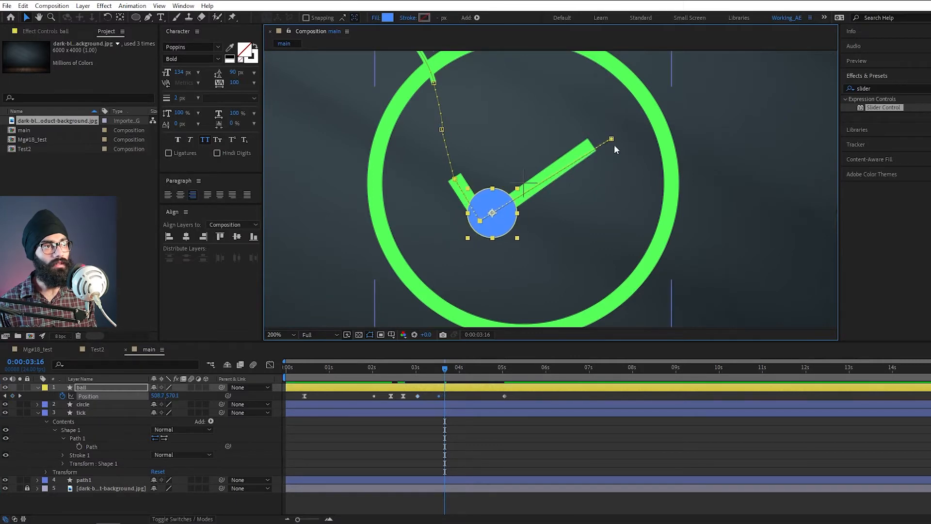
drag(611, 140, 605, 138)
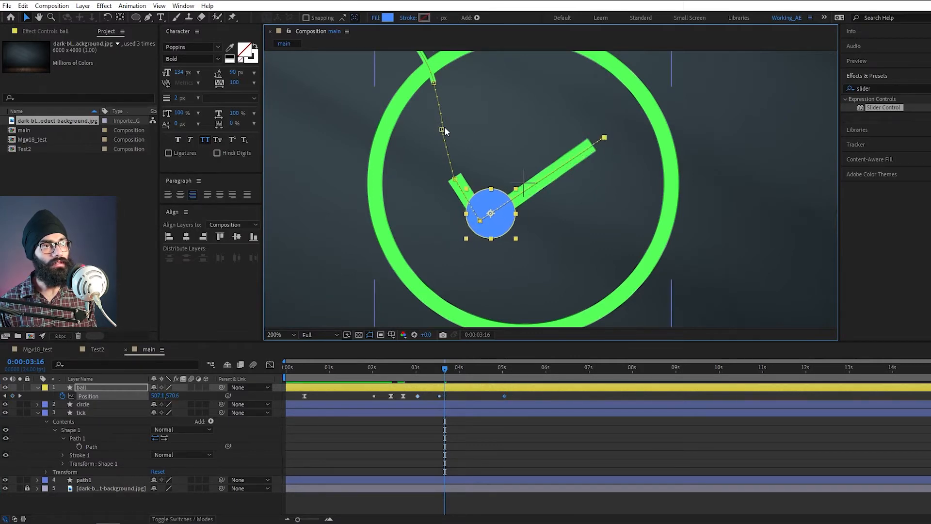
mouse_move(440, 131)
mouse_down()
mouse_move(433, 141)
mouse_move(450, 134)
mouse_move(440, 140)
mouse_up()
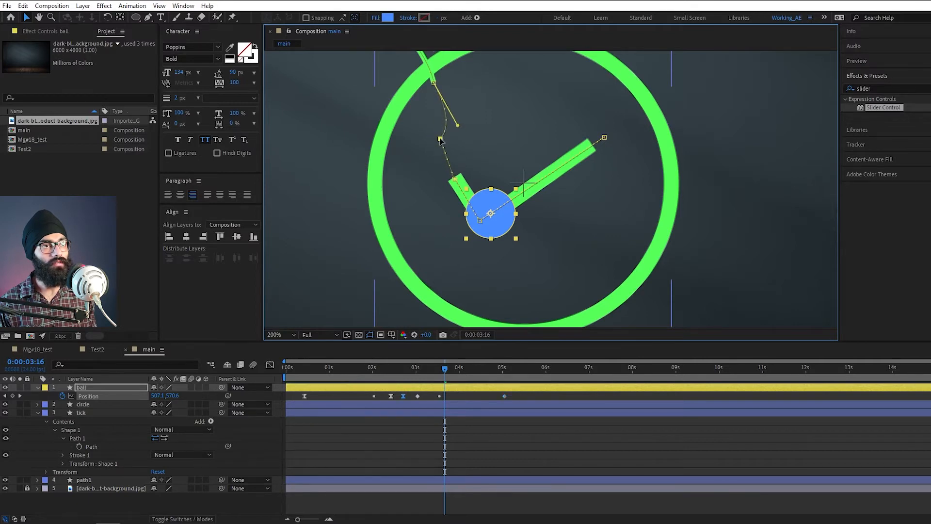
key(comma)
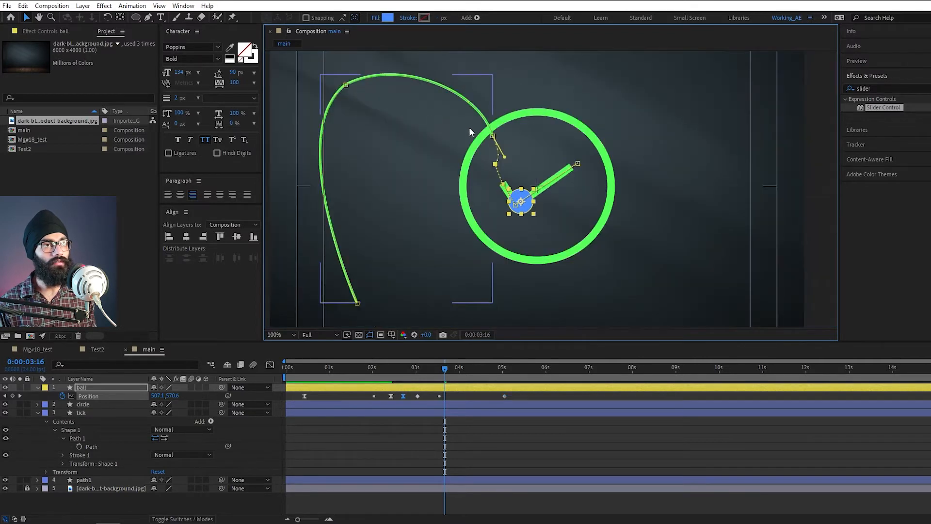
click(409, 369)
drag(410, 372, 418, 370)
key(space)
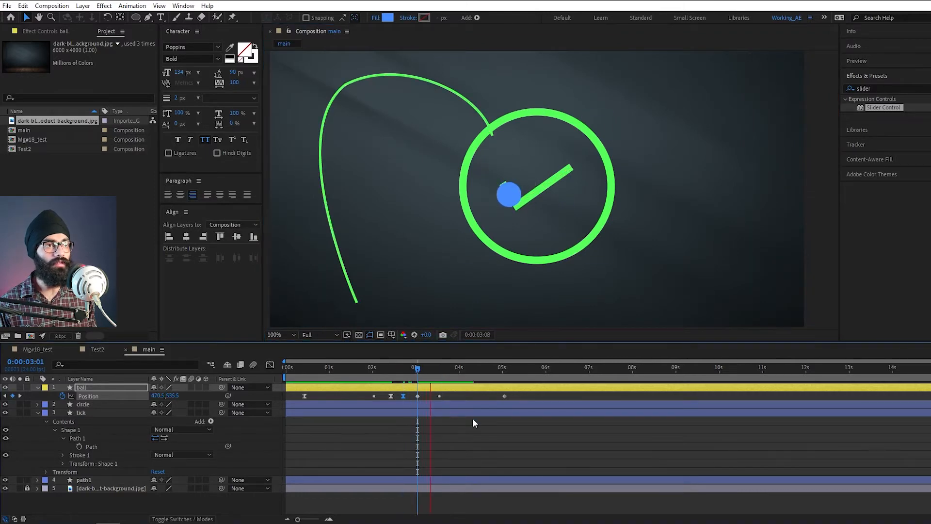
key(space)
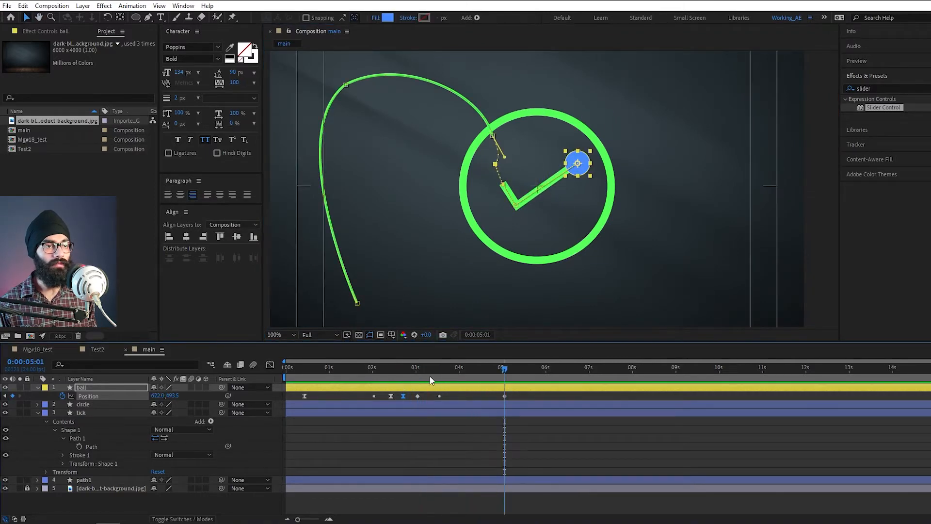
Step: Easy Ease the ball's three tick Position keyframes and shorten their span so the last one falls at 0:00:04:05
drag(412, 394, 557, 463)
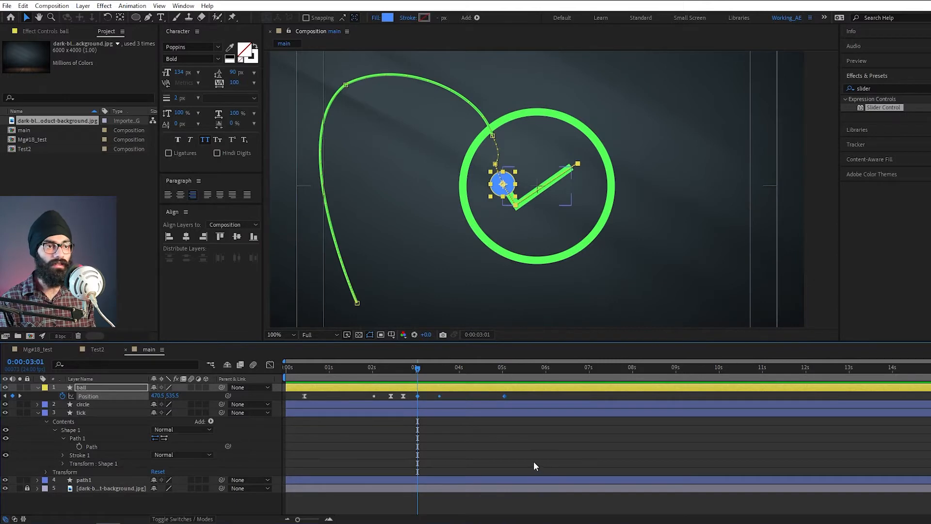
key(F9)
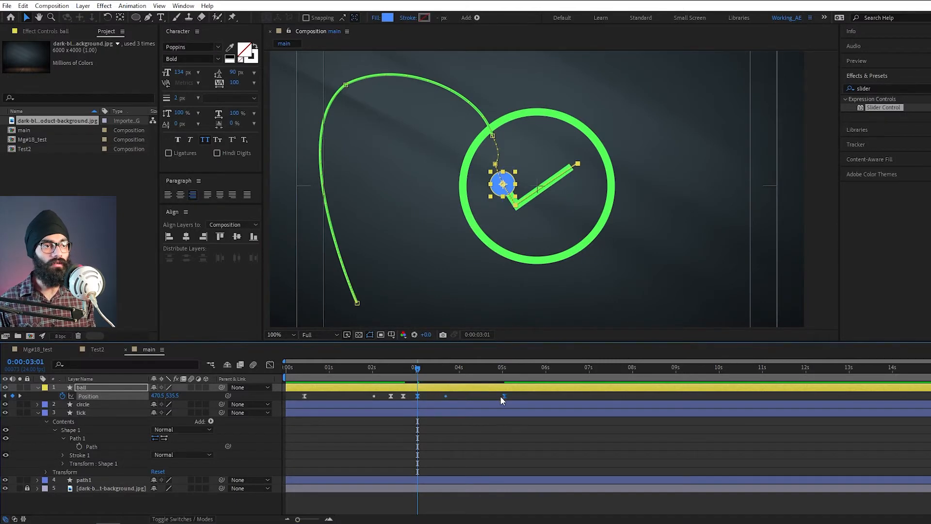
drag(470, 400, 469, 401)
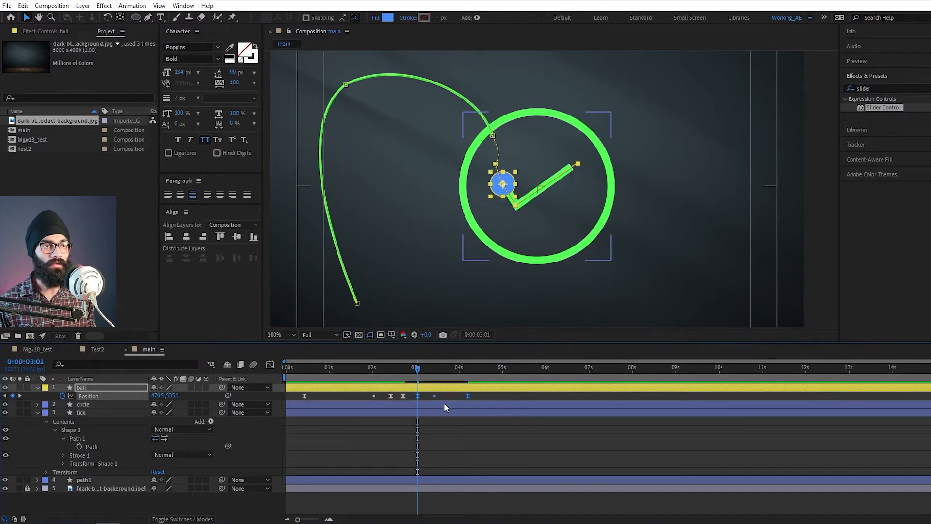
Step: Skew the ball's Position speed graph between 0:00:03:01 and 0:00:04:05 to peak near the last keyframe
click(270, 364)
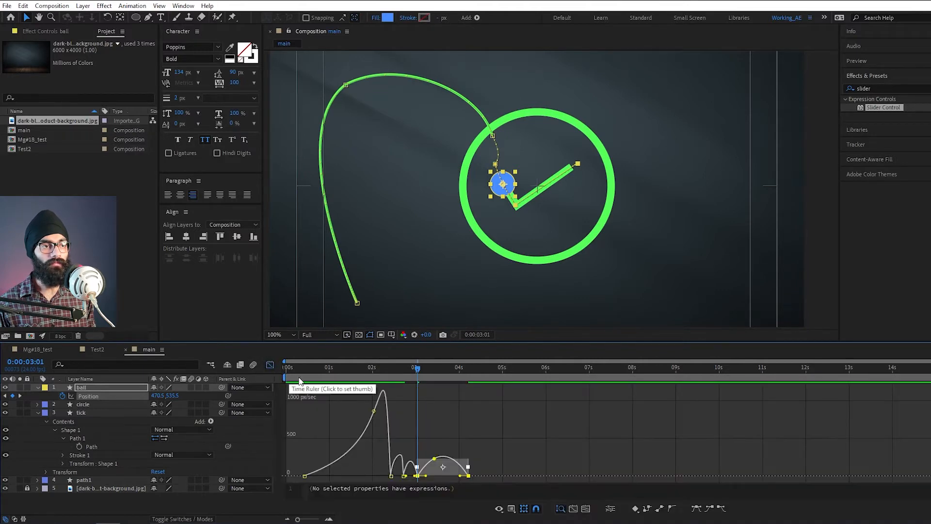
drag(529, 403, 642, 391)
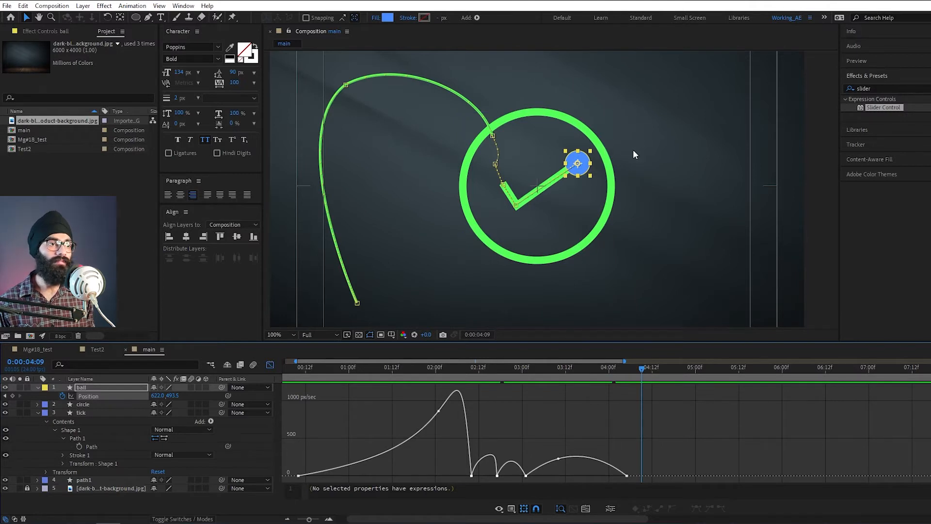
click(526, 476)
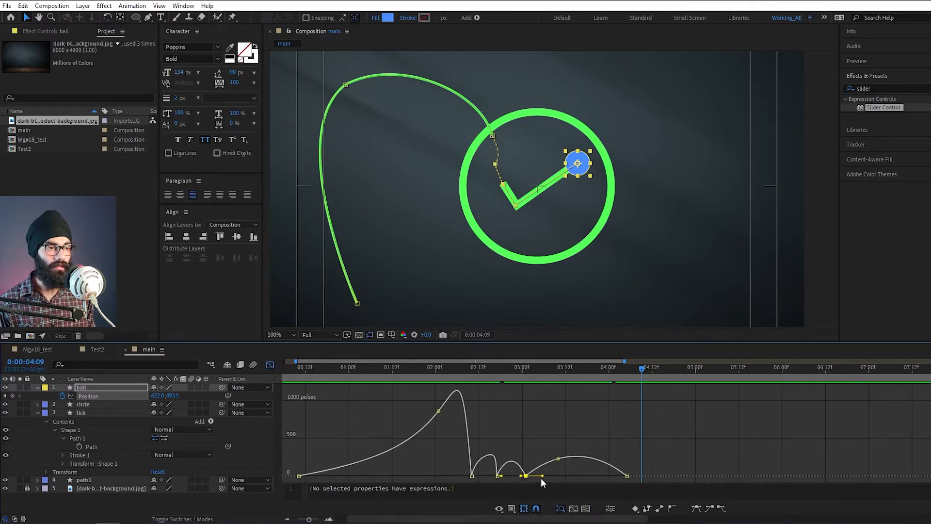
drag(547, 476, 622, 475)
click(626, 475)
drag(587, 374, 503, 376)
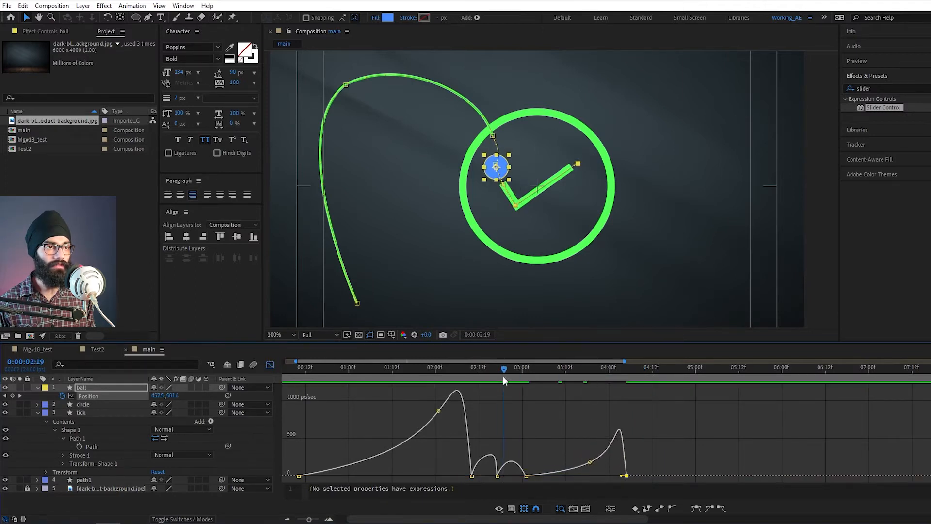
Step: At 0:00:04:05, move the ball onto the circle's upper-right outline and preview the motion from 0:00:02:06
click(627, 379)
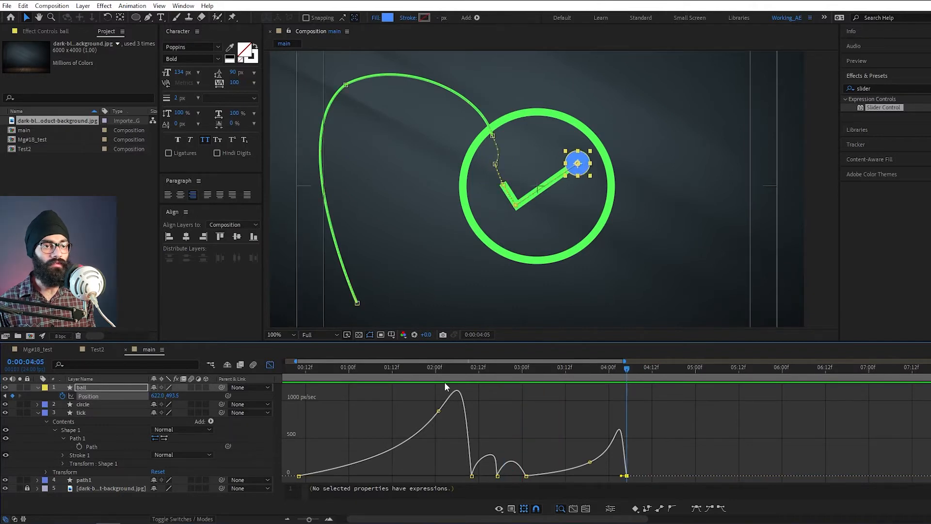
click(270, 365)
drag(579, 170, 600, 154)
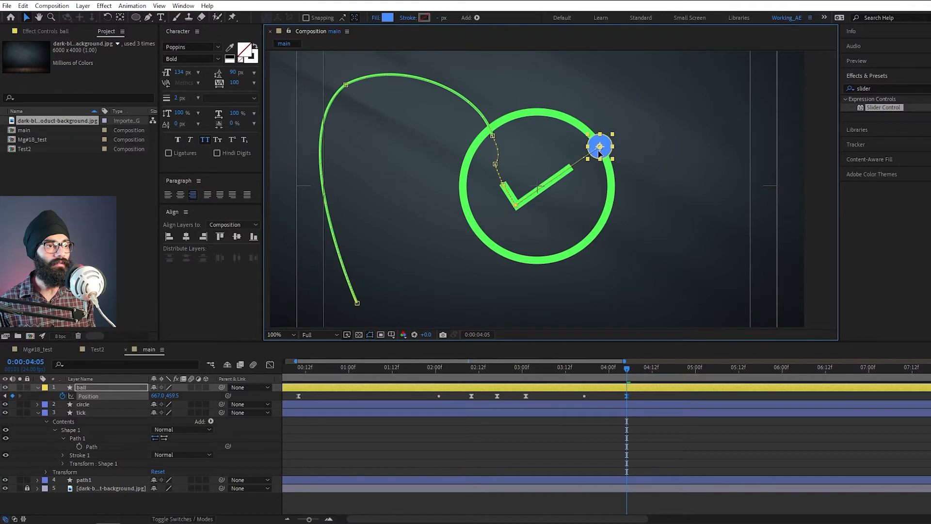
click(457, 369)
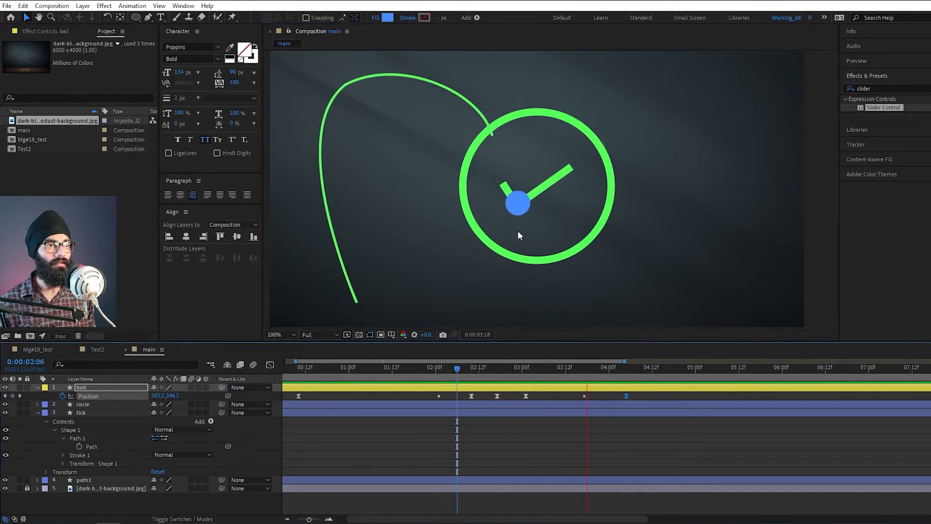
key(space)
key(shift+/)
drag(656, 369, 627, 379)
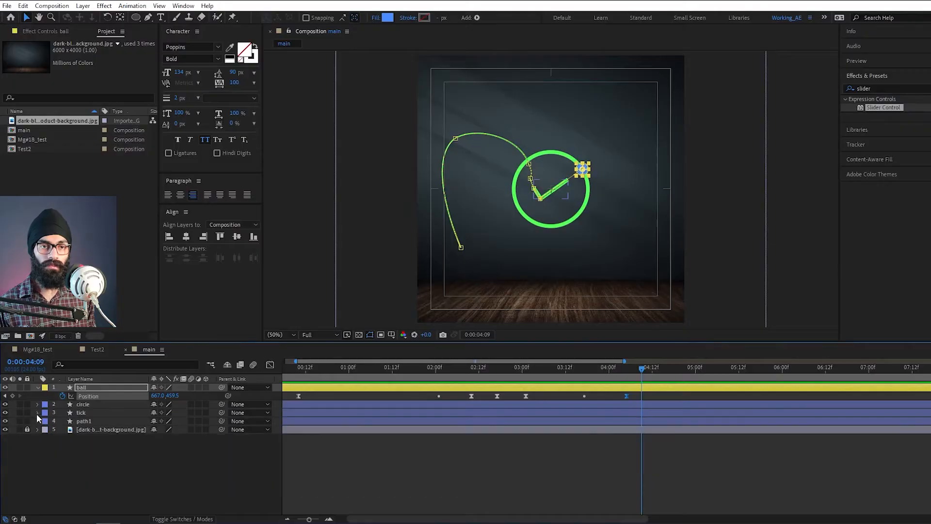
Step: Delete the fill from the circle layer's Ellipse 1 and reveal the properties of Ellipse Path 1
ctrl+click(37, 405)
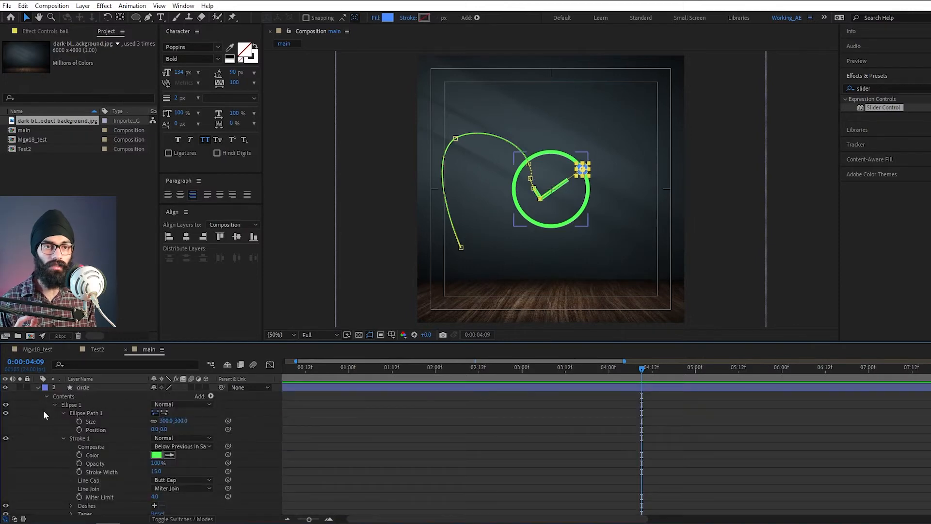
click(55, 405)
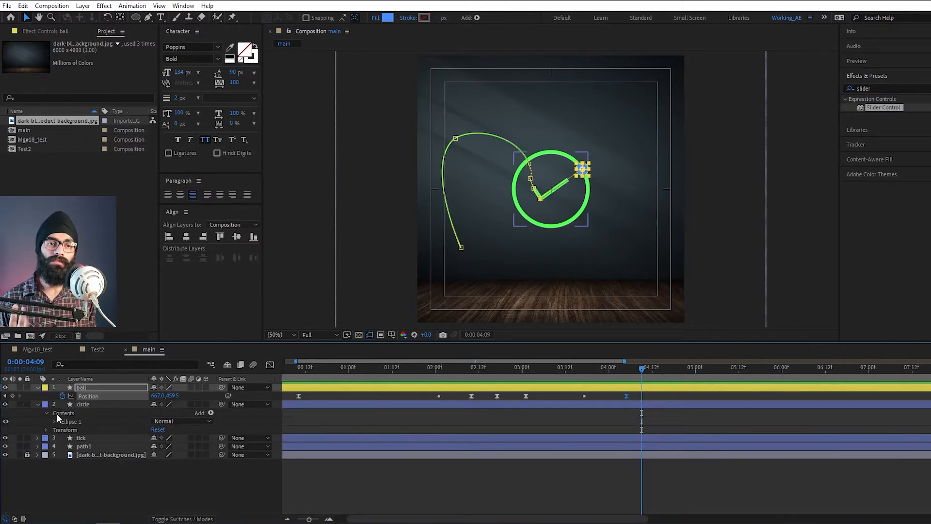
click(53, 421)
click(64, 397)
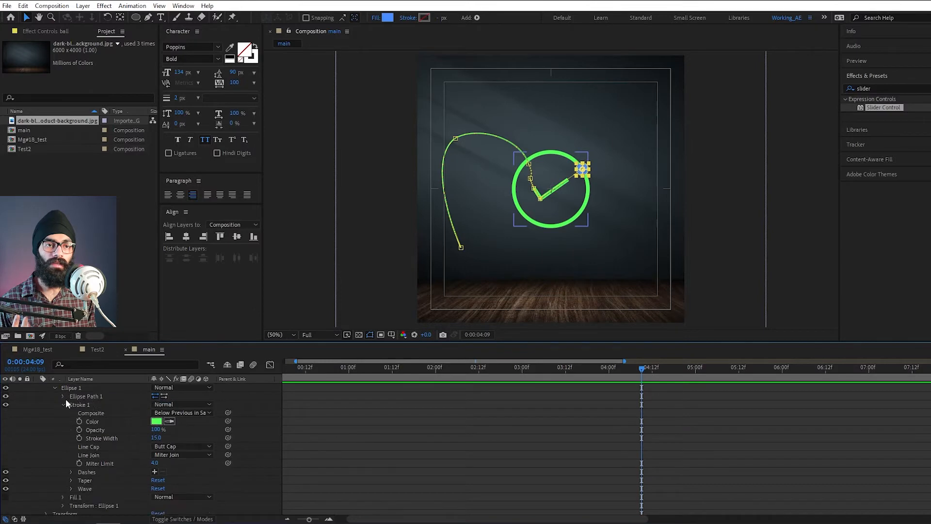
click(63, 405)
click(77, 446)
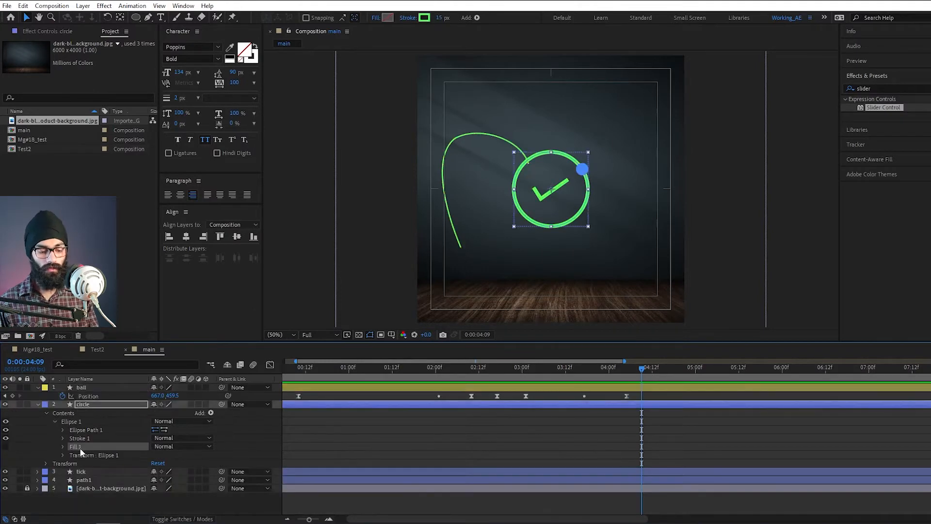
key(Delete)
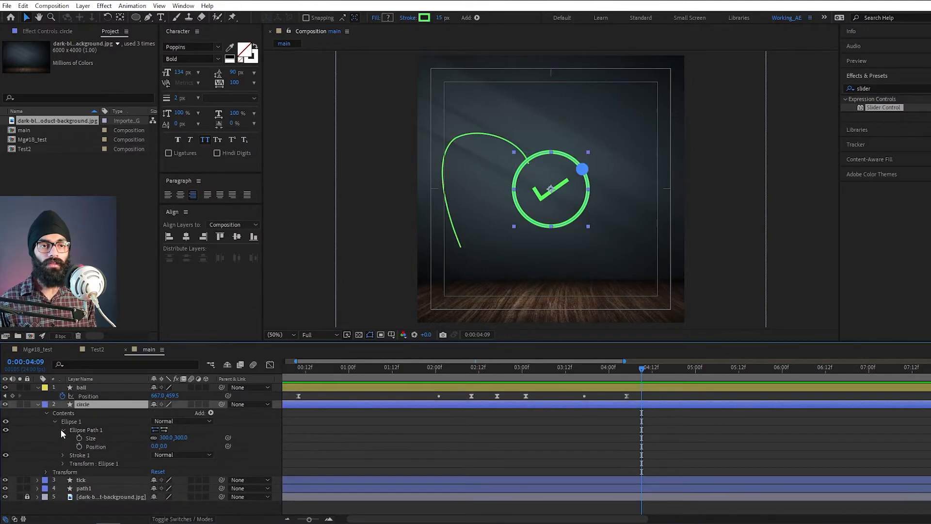
click(63, 429)
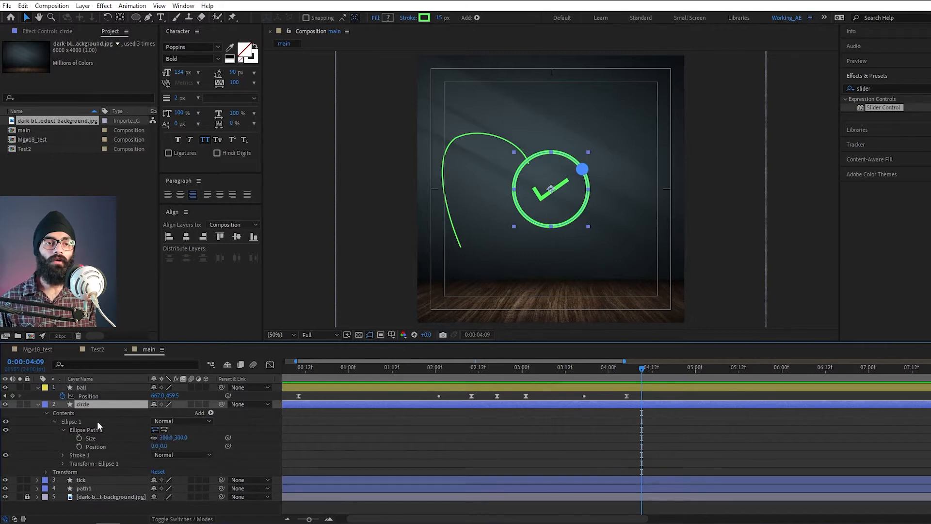
Step: Try to paste the circle layer's Ellipse Path 1 onto the ball's Position property
click(100, 429)
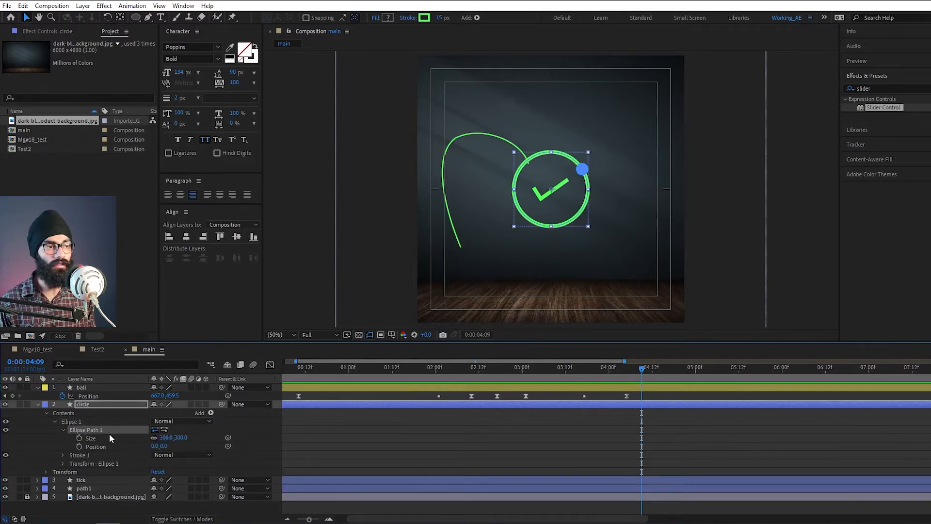
click(92, 396)
key(ctrl+v)
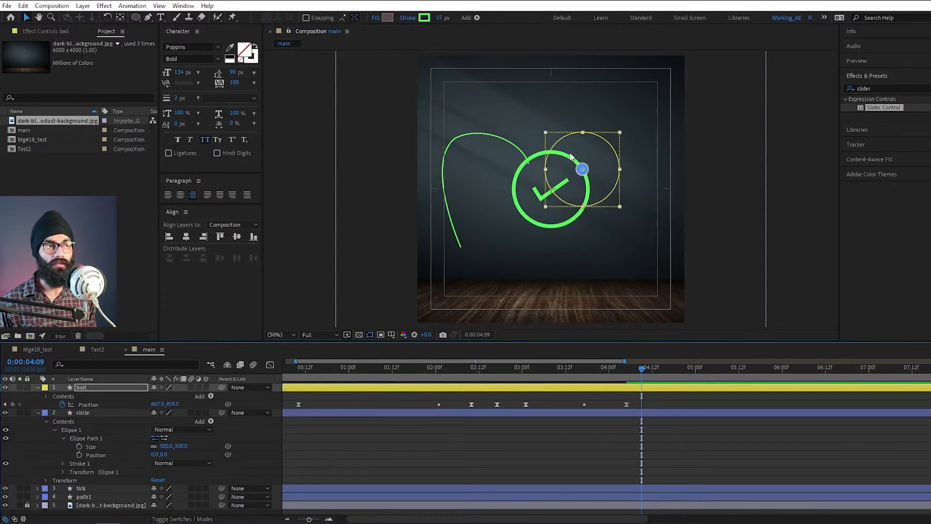
key(ctrl+z)
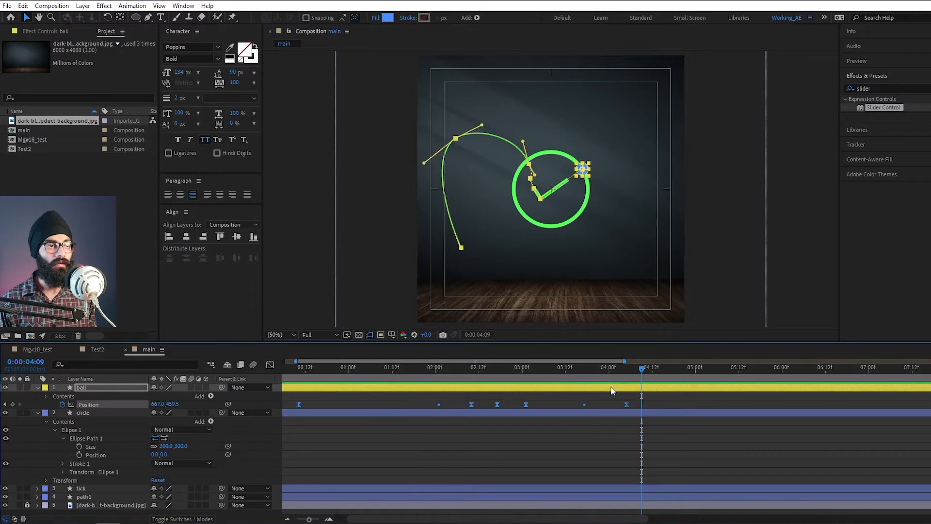
Step: Convert the circle layer's Ellipse Path 1 to a Bezier path
click(97, 437)
right_click(94, 440)
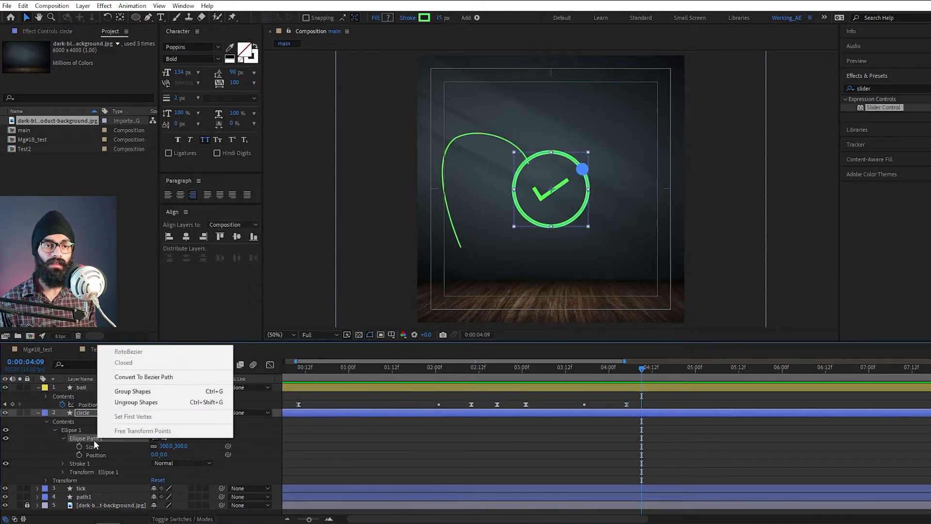
click(181, 378)
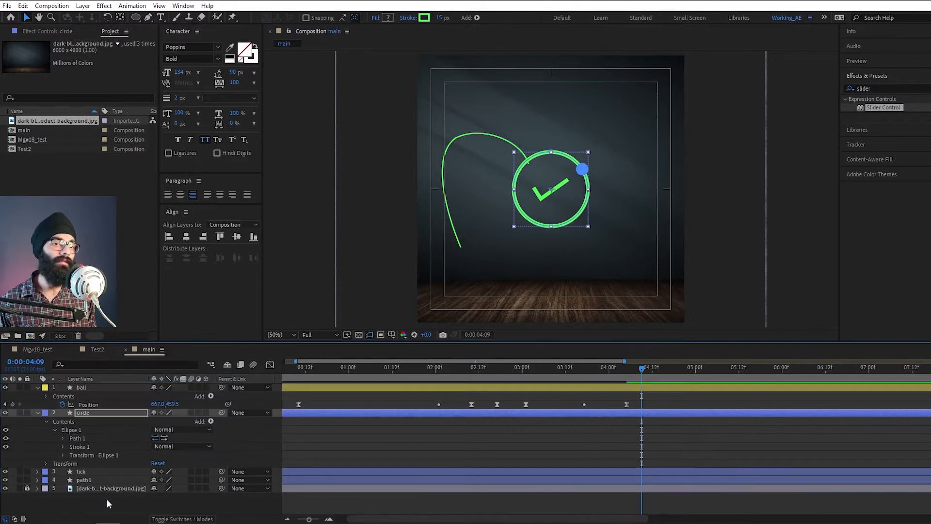
Step: Copy the circle's Path property and paste it into the ball's Position at 0:00:04:09
click(63, 437)
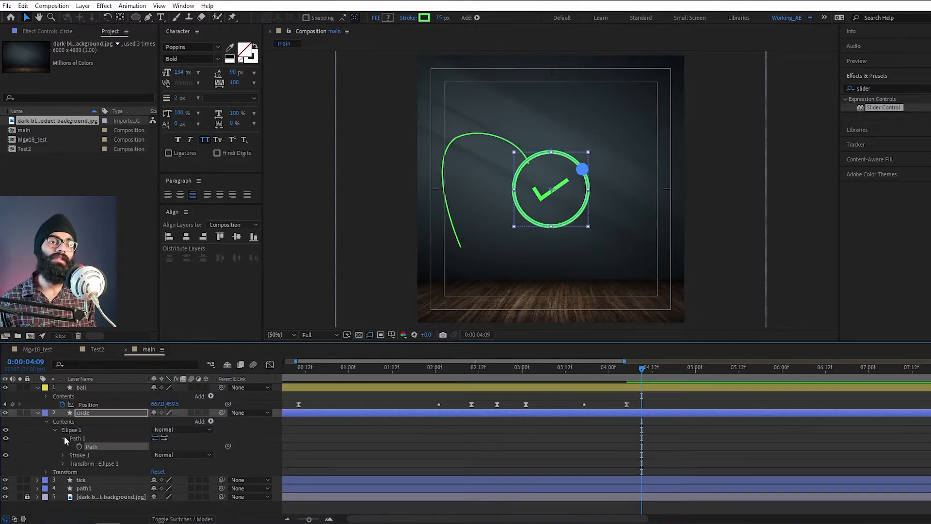
click(89, 447)
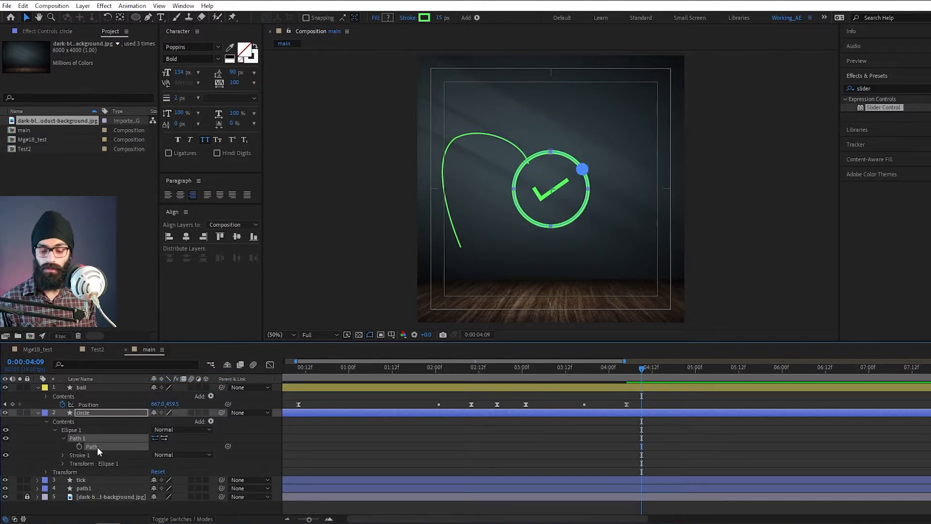
click(98, 404)
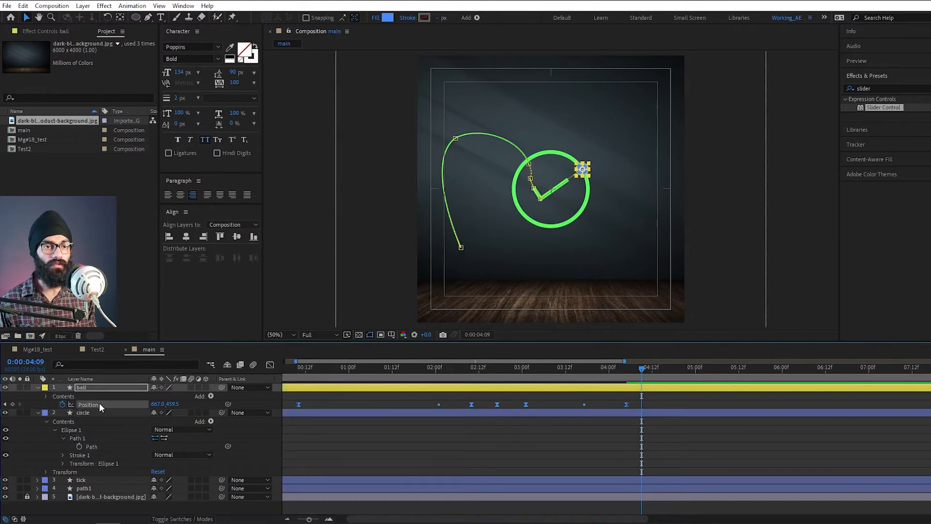
key(ctrl+v)
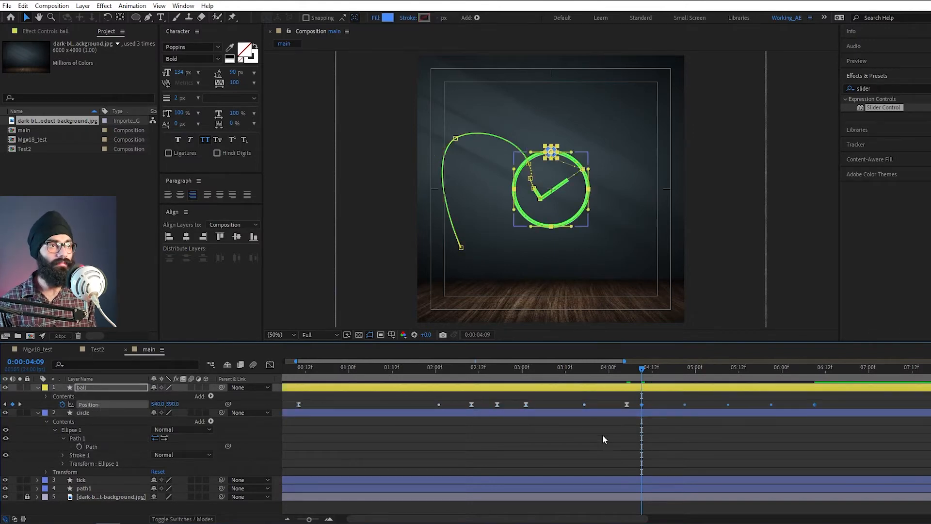
Step: Move the ball at its 0:00:04:09 keyframe to the circle's upper-right outline, at about 669, 460
key(period)
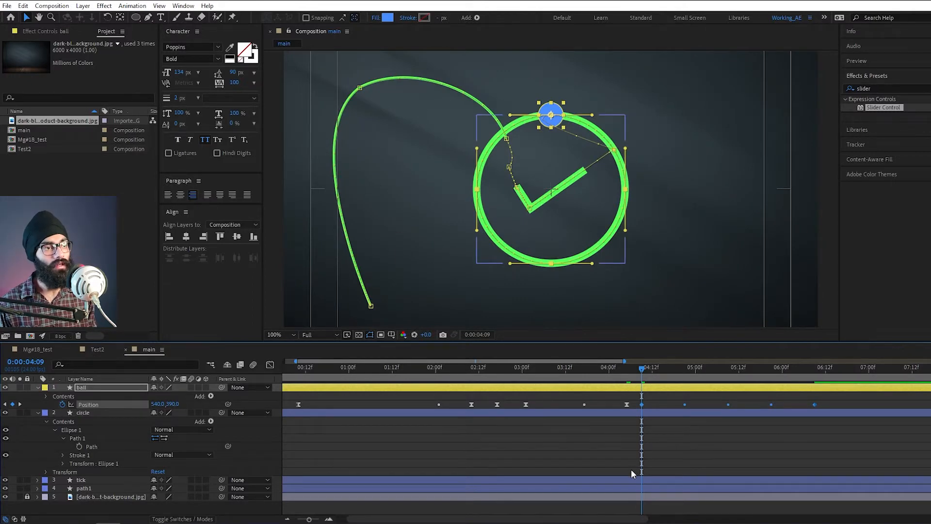
click(648, 402)
drag(643, 370, 642, 368)
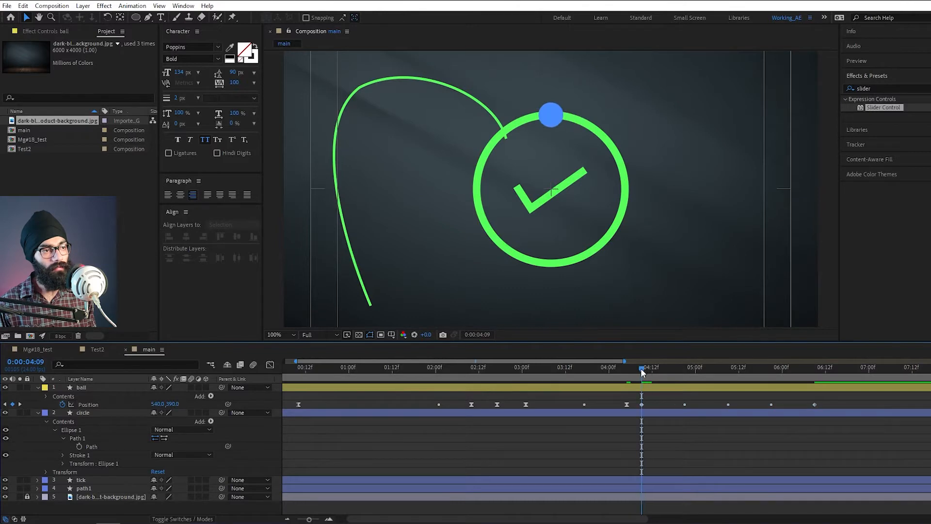
click(642, 405)
drag(554, 119, 643, 151)
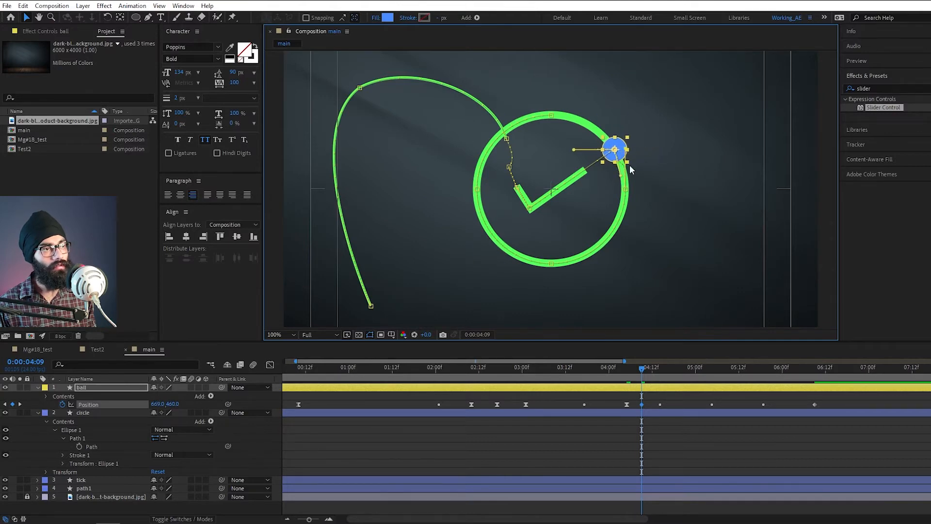
Step: Adjust both motion path handles of the ball's 0:00:04:09 keyframe so they run tangent to the circle's curve
scroll(630, 165, up, 2)
scroll(668, 165, down, 1)
key(space)
drag(659, 157, 555, 194)
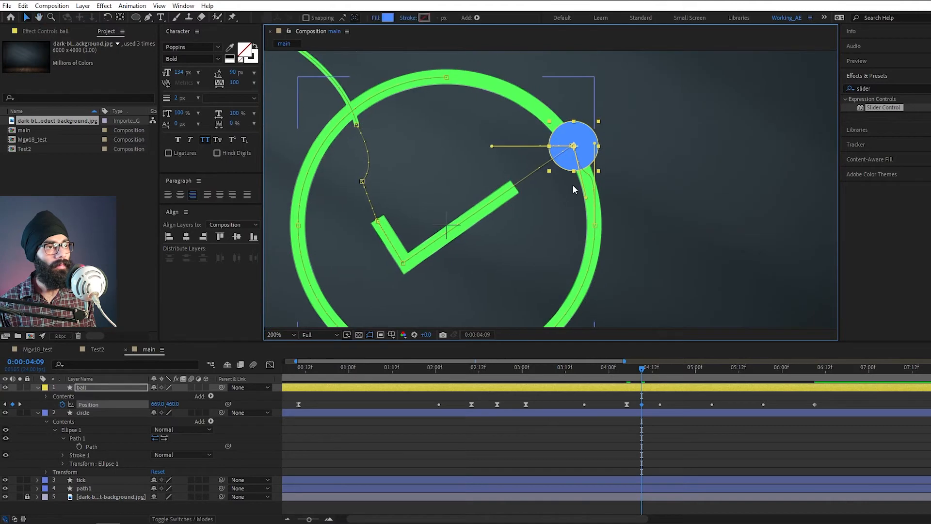
drag(594, 148, 594, 190)
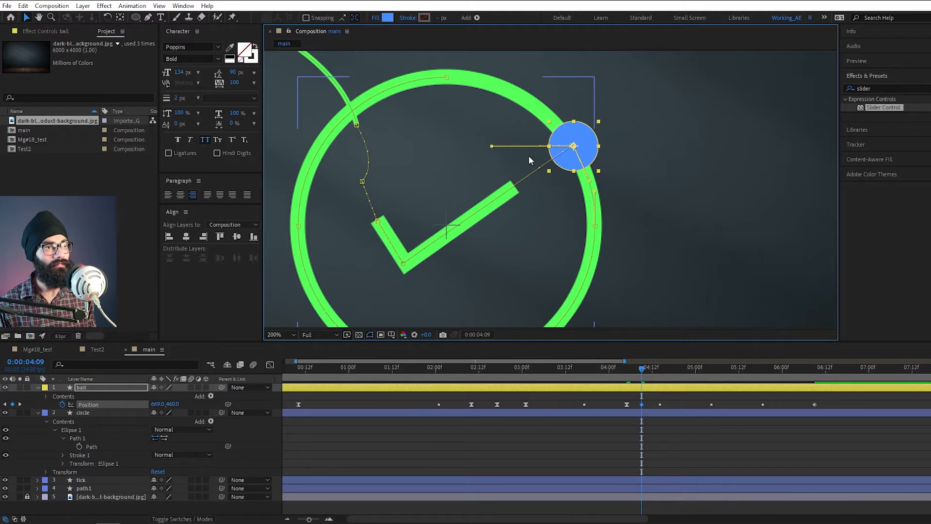
drag(493, 146, 496, 83)
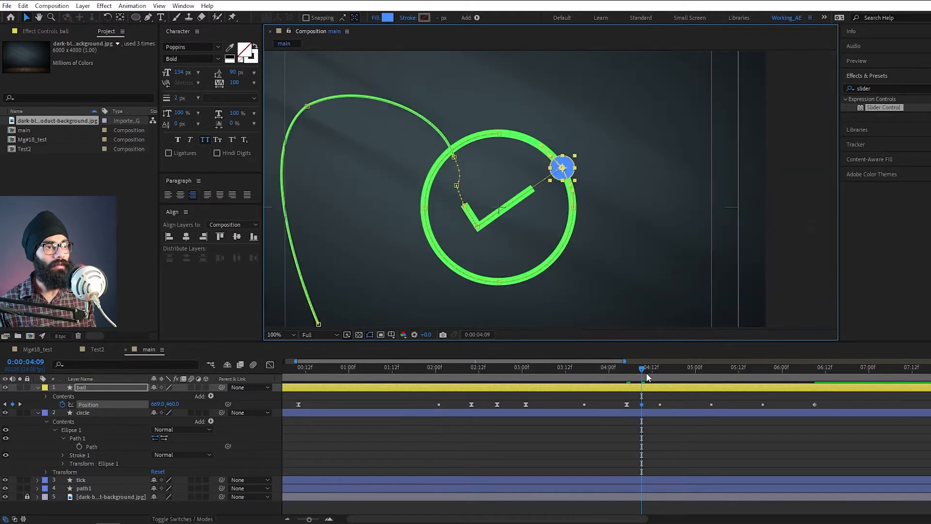
Step: At 0:00:06:09, move the ball to its starting point on the circle's upper-right outline and bend the incoming motion path along the circle
drag(644, 372, 814, 372)
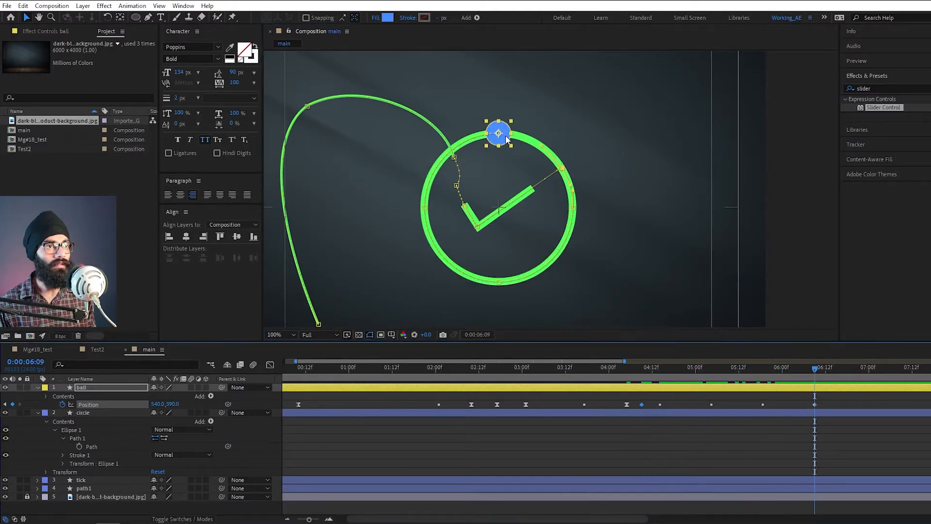
drag(504, 141, 574, 178)
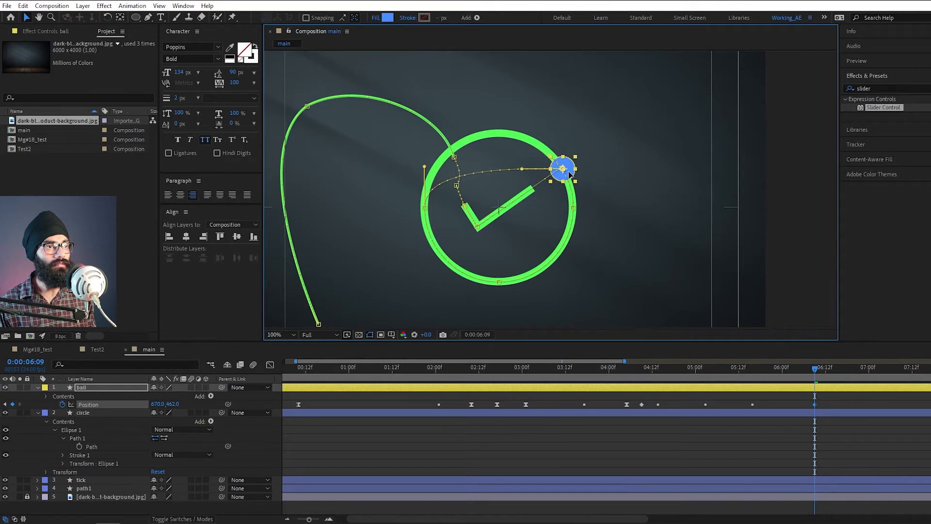
key(.)
drag(412, 191, 449, 201)
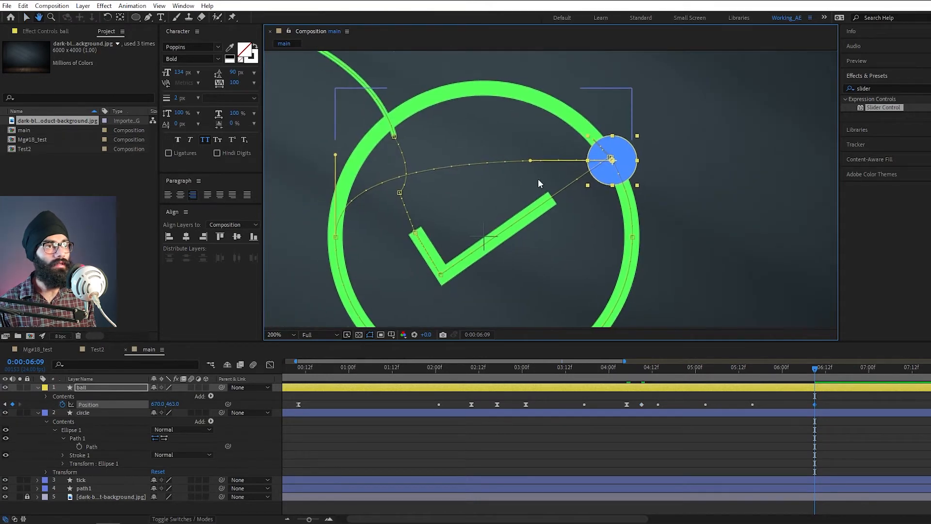
drag(530, 162, 496, 34)
Step: Preview the ball's motion around the circle from 0:00:04:05 and the whole animation from 0:00:00:09
key(shift+slash)
drag(670, 369, 624, 368)
key(space)
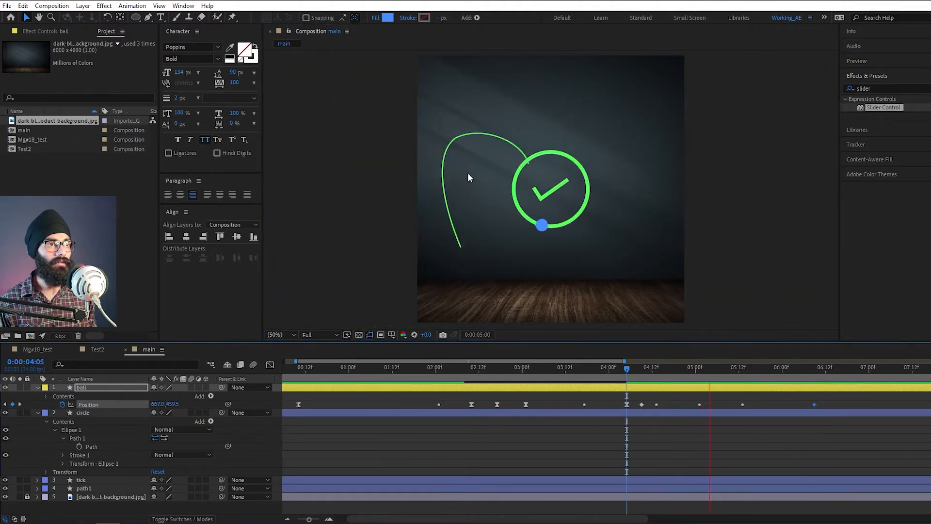
key(space)
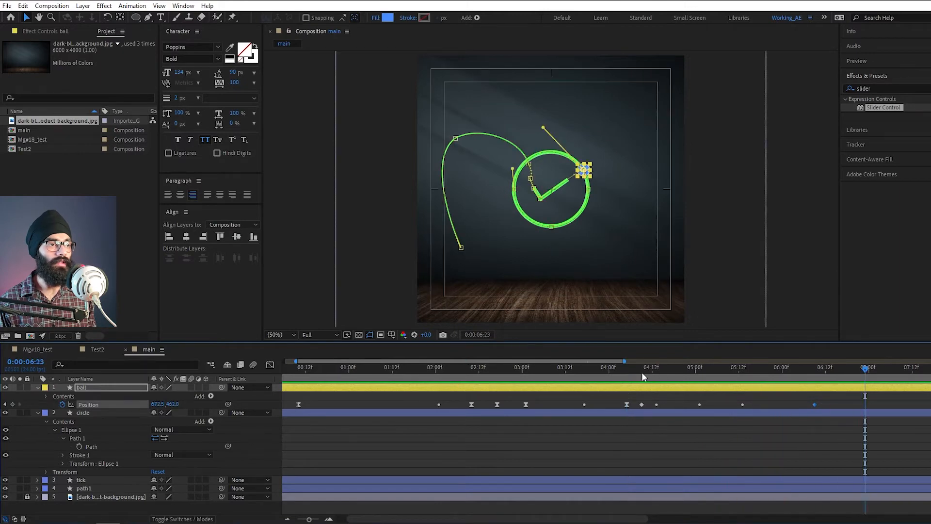
click(627, 374)
key(semicolon)
drag(324, 374, 304, 374)
key(space)
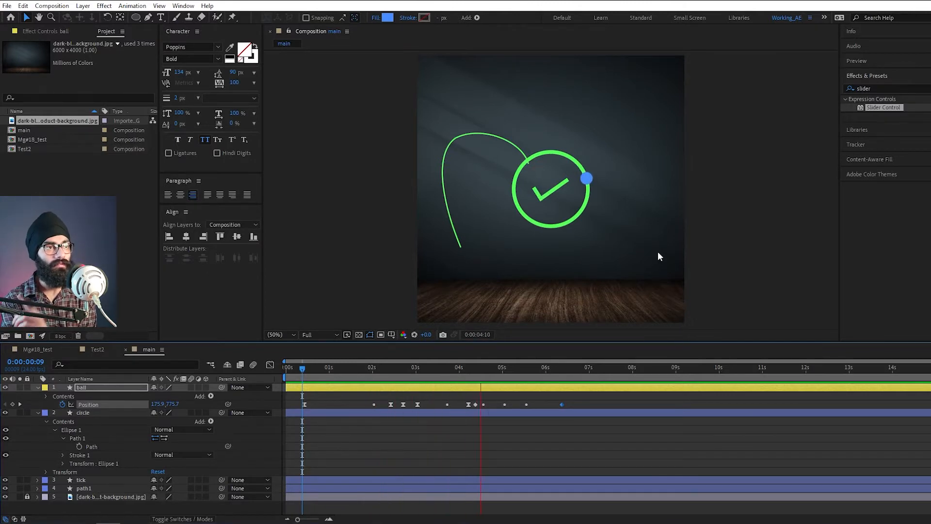
key(space)
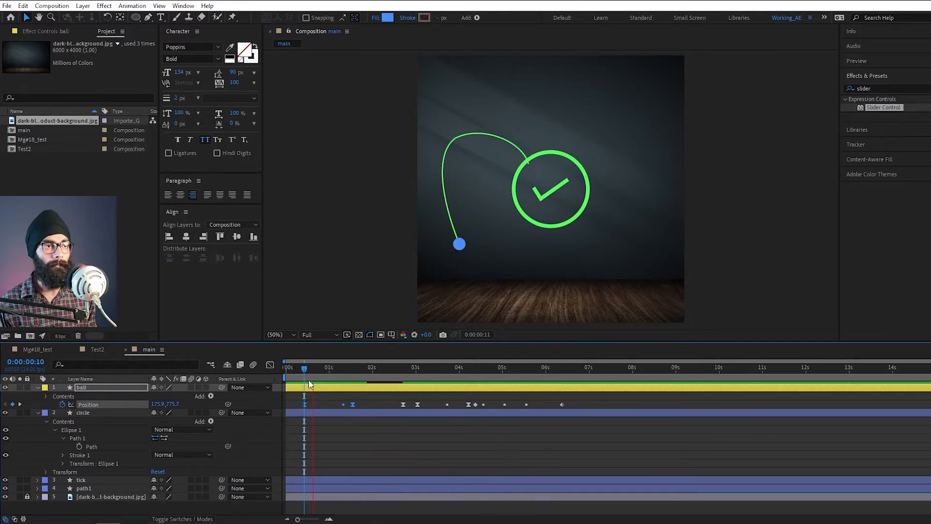
Step: Retime the ball's arched-path Position keyframes to end shortly before 0:00:02:00 and preview them from 0:00:00:10
key(space)
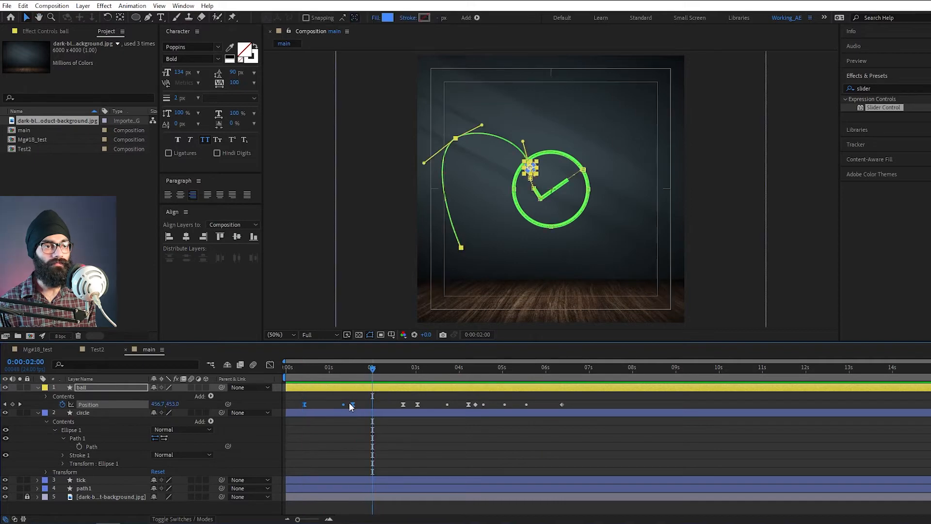
drag(359, 405, 362, 406)
click(304, 373)
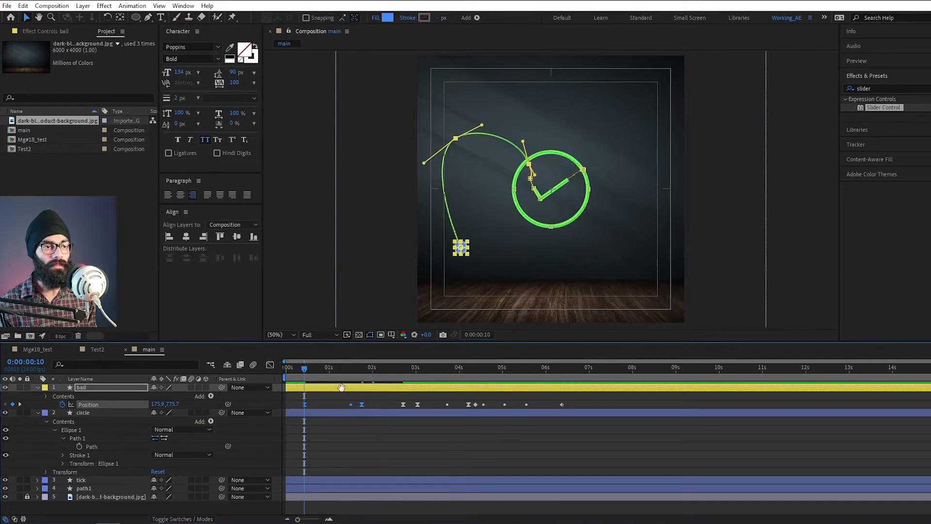
key(space)
key(space)
Step: Move the ball's two Position keyframes at the start of the tick earlier, beginning at 0:00:02:00, and preview the motion
drag(397, 396, 371, 404)
key(space)
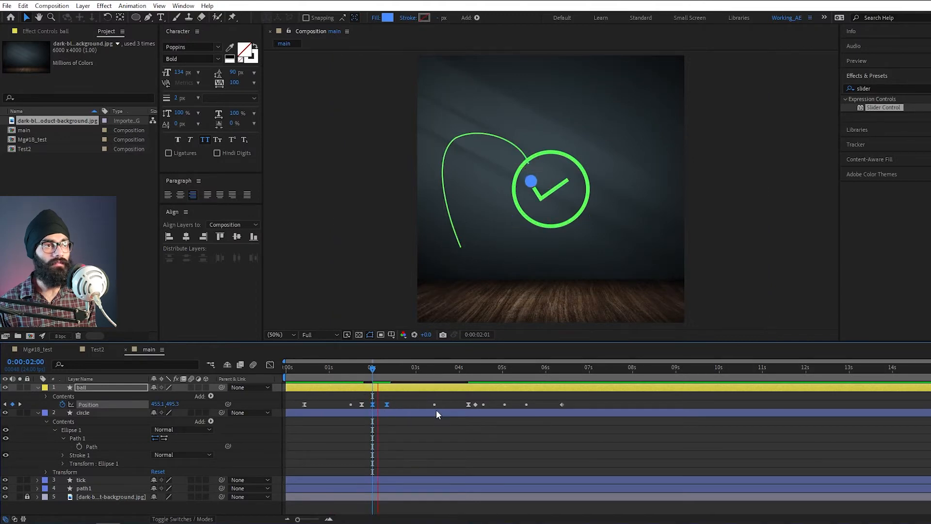
key(space)
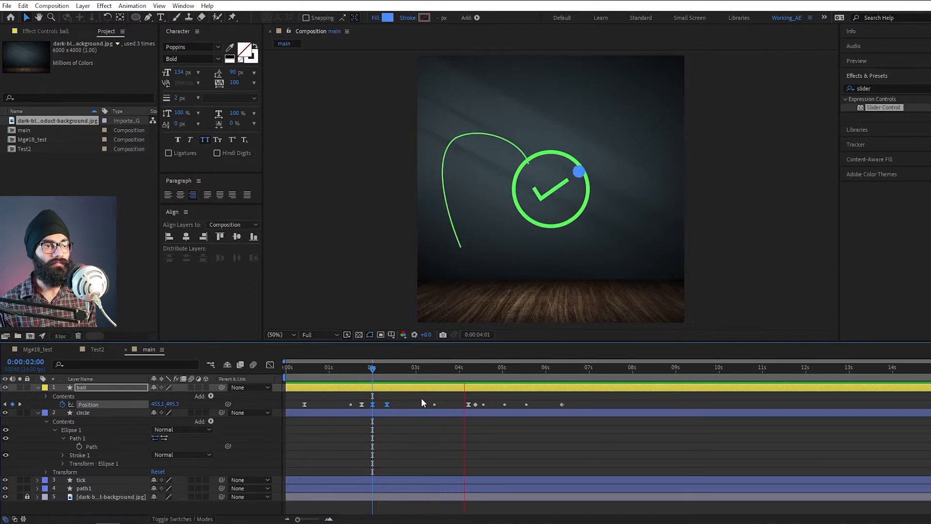
Step: Retime the ball's circle Position keyframes to run from 0:00:03:21 to 0:00:05:09 and Easy Ease them
drag(571, 399, 454, 404)
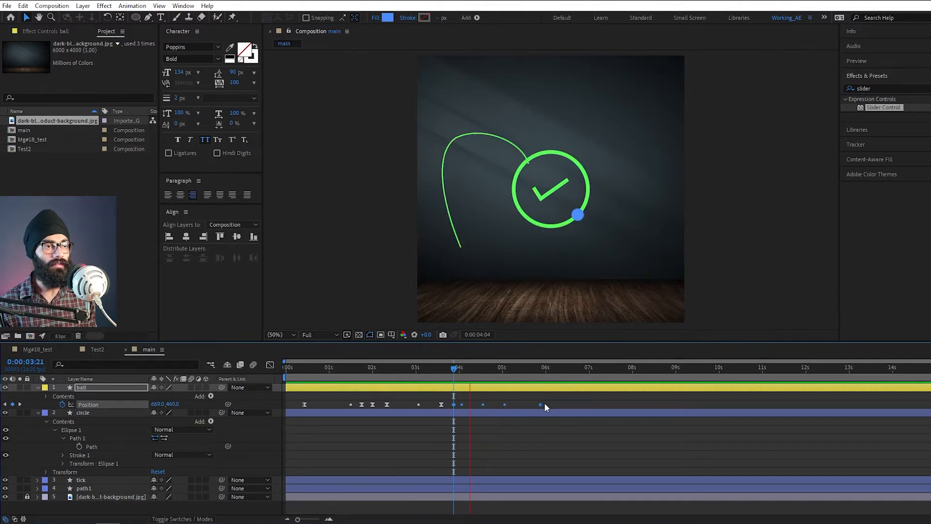
key(space)
alt+drag(541, 404, 521, 406)
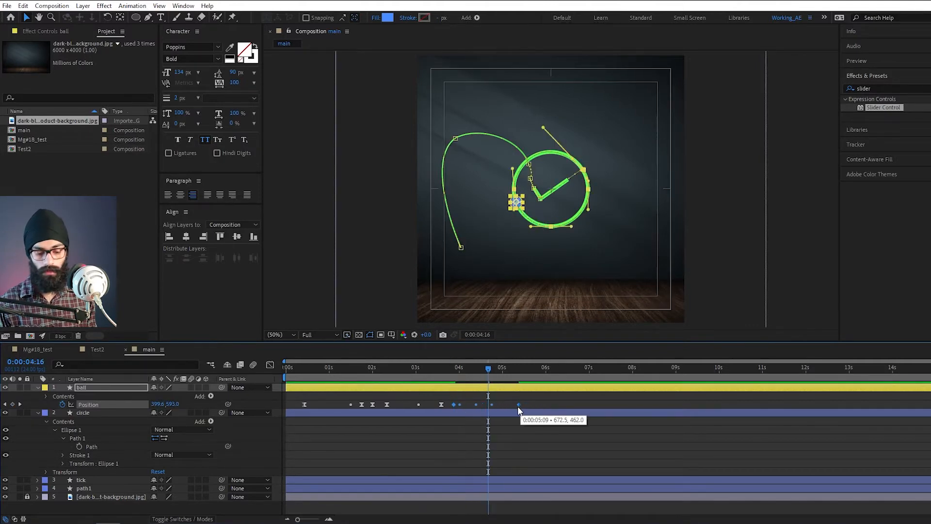
key(F9)
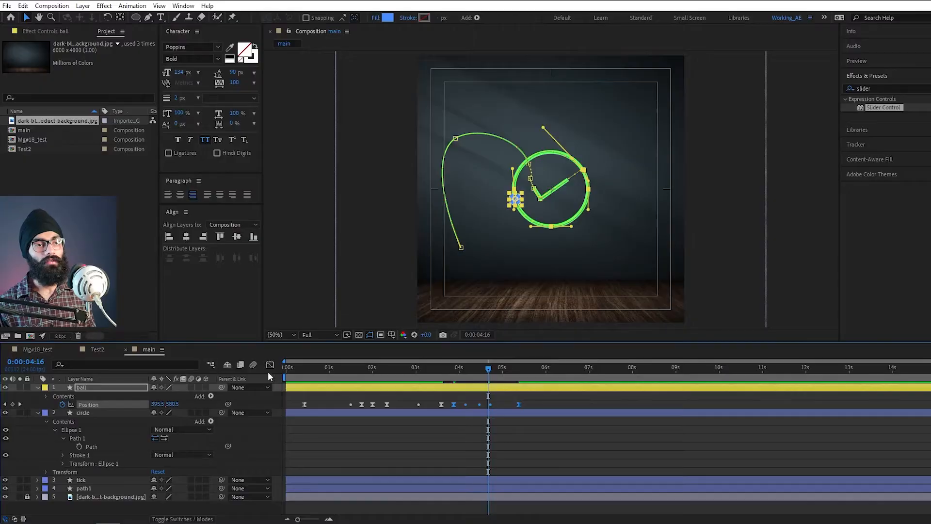
Step: Reshape the ball's Position speed graph between 0:00:03:21 and 0:00:05:09 into a sharp central peak and preview the animation
click(270, 364)
click(476, 479)
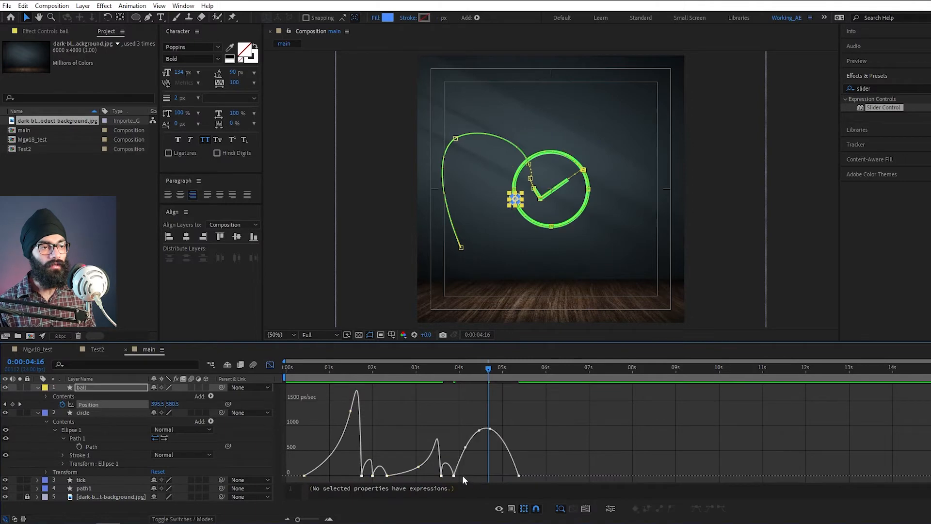
click(453, 476)
drag(464, 476, 500, 479)
click(519, 476)
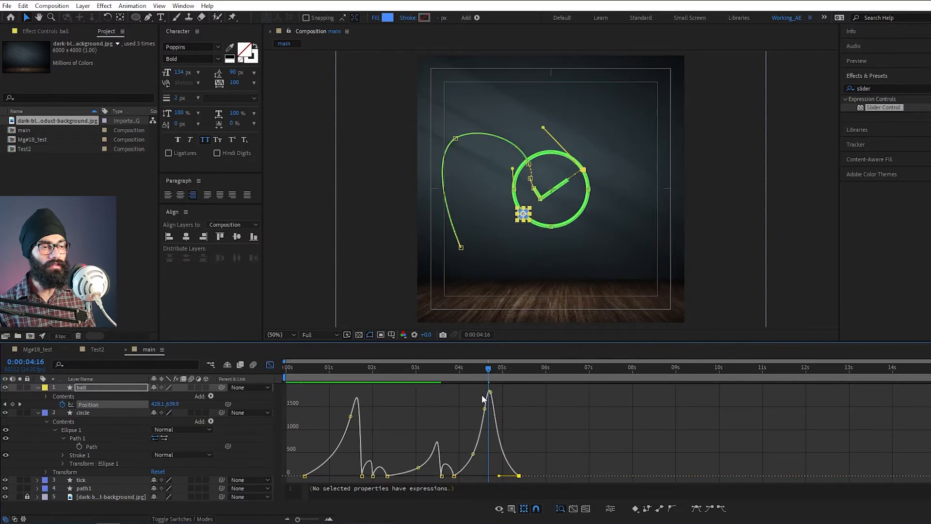
click(474, 370)
drag(465, 376, 514, 390)
key(shift+F3)
click(299, 379)
key(space)
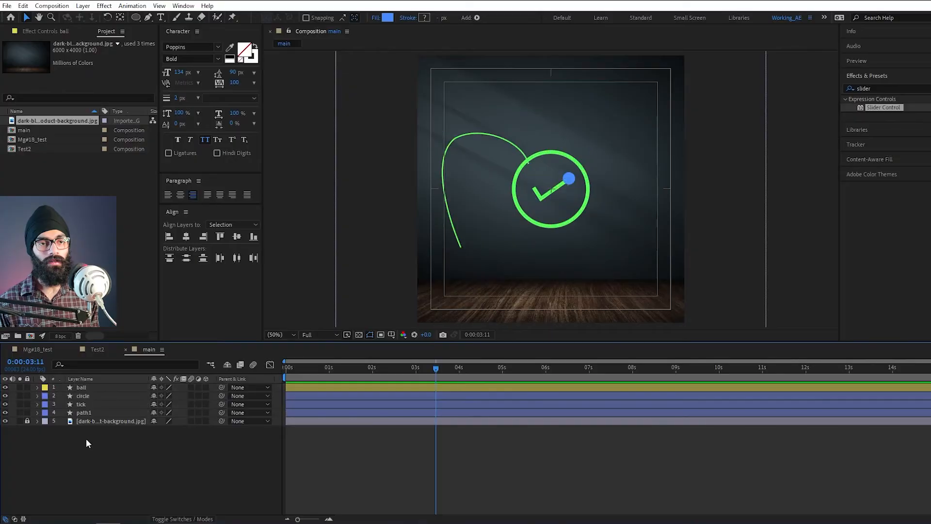
Step: Reveal the ball's Position keyframes and shorten the arched path's span to end at about 0:00:01:08
click(97, 390)
key(p)
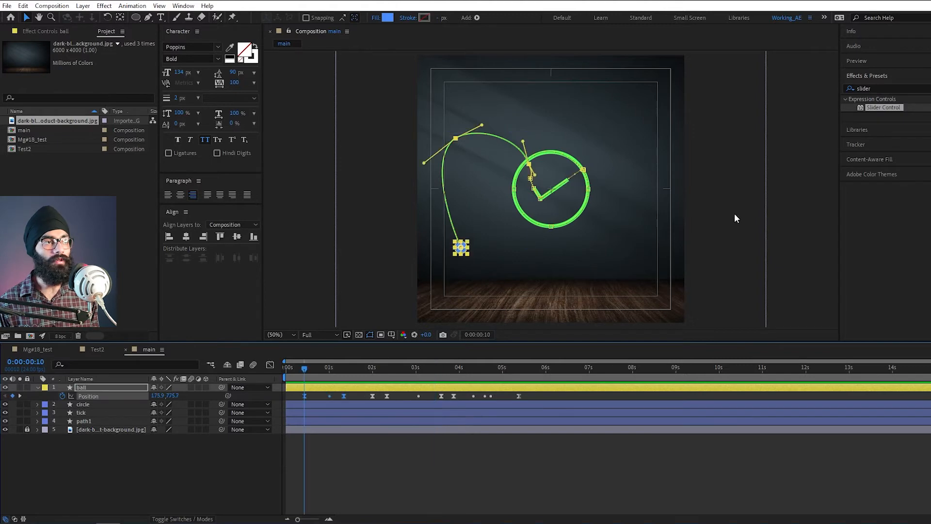
click(734, 214)
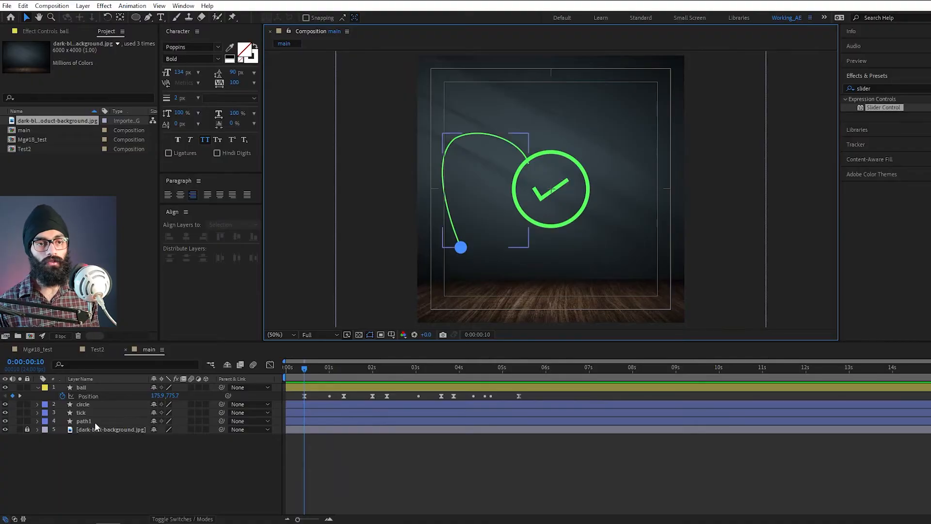
Step: Add a Trim Paths operator to Shape 1 of the arched path on the path1 layer
click(95, 423)
click(38, 421)
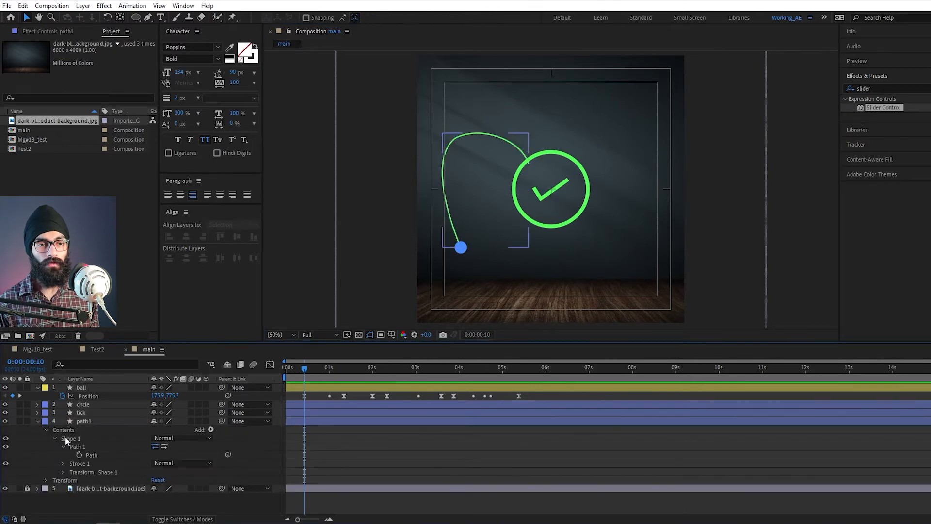
click(73, 431)
click(63, 447)
click(74, 438)
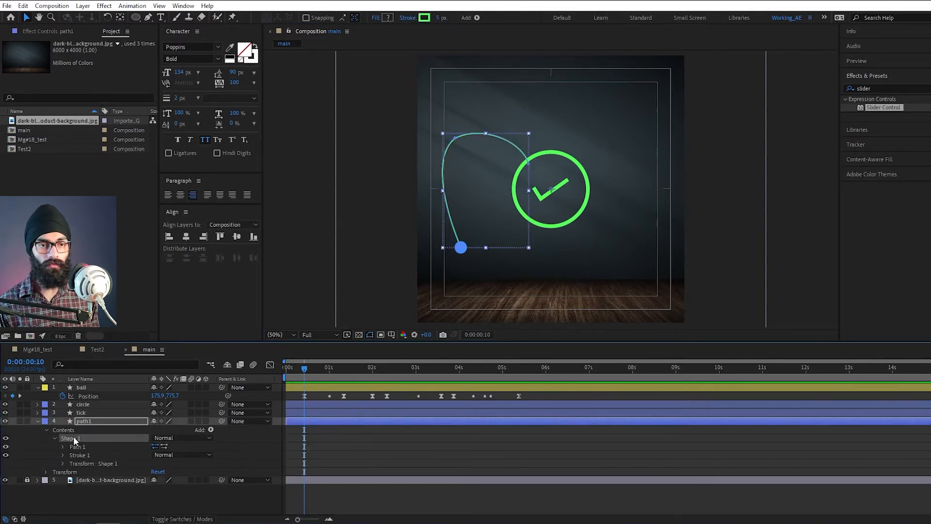
click(85, 446)
click(210, 429)
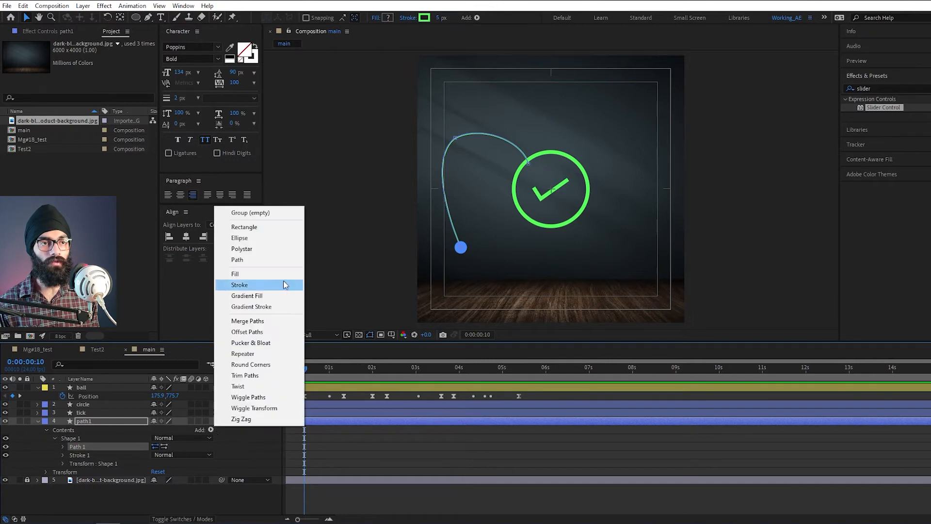
click(257, 375)
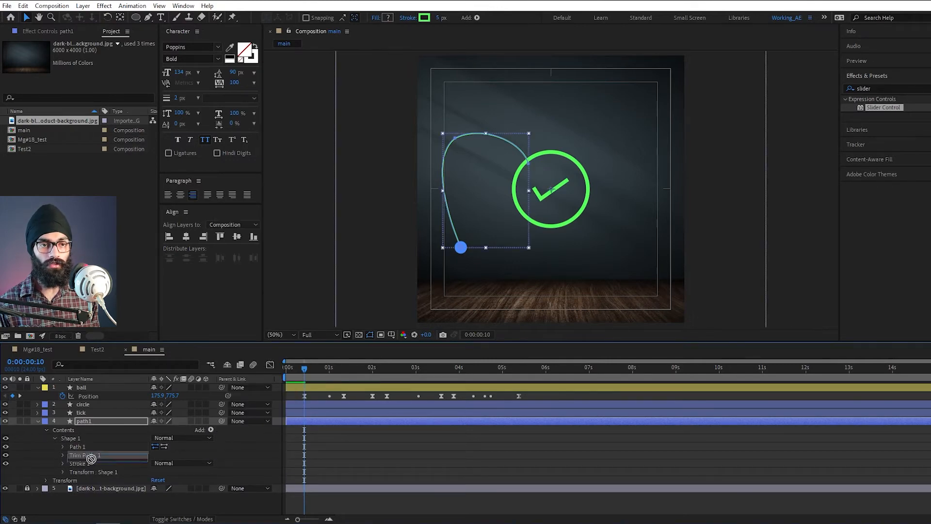
Step: Place Trim Paths 1 below Stroke 1 within path1's Shape 1 and expand its properties
drag(91, 459, 92, 464)
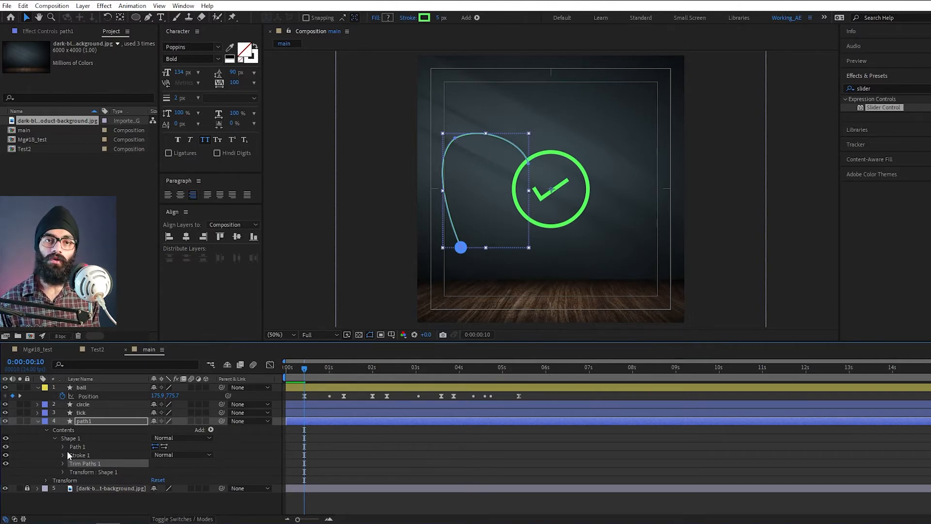
mouse_move(84, 463)
mouse_down()
mouse_move(86, 451)
mouse_move(92, 455)
mouse_up()
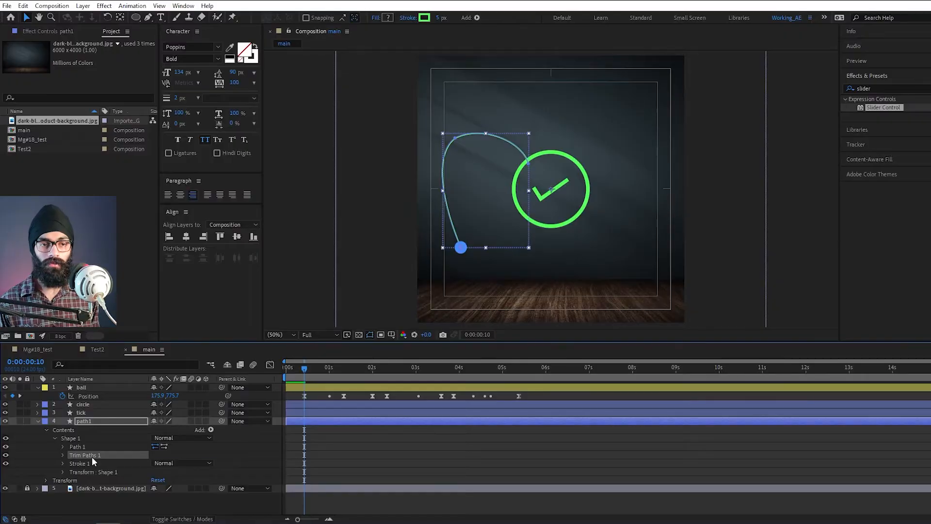
click(91, 464)
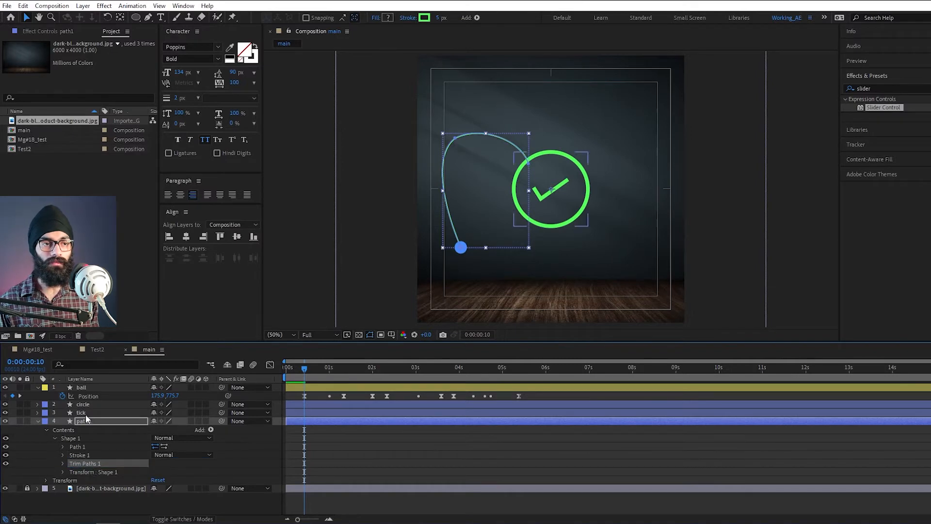
click(62, 464)
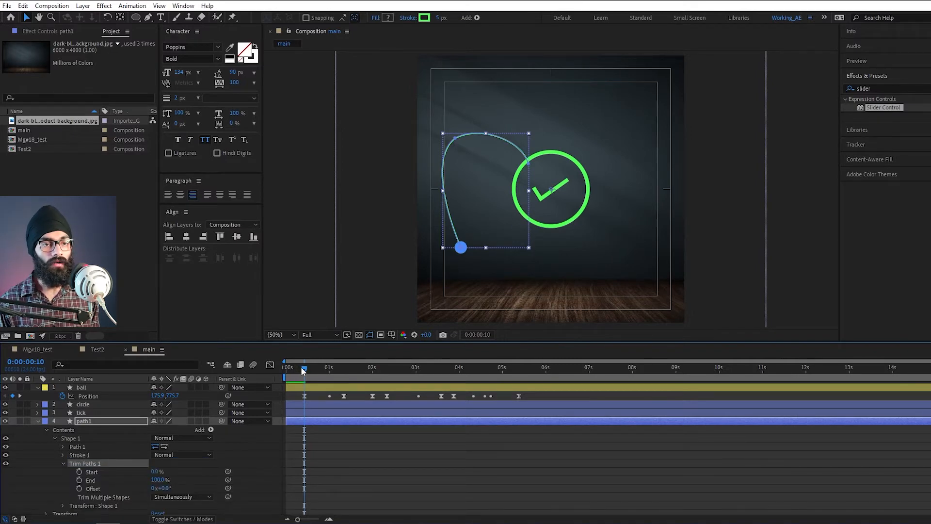
Step: Keyframe path1's Trim Paths End from 0% at 0:00:00:10 to 100% at 0:00:01:08 and preview the animation
drag(303, 368, 342, 369)
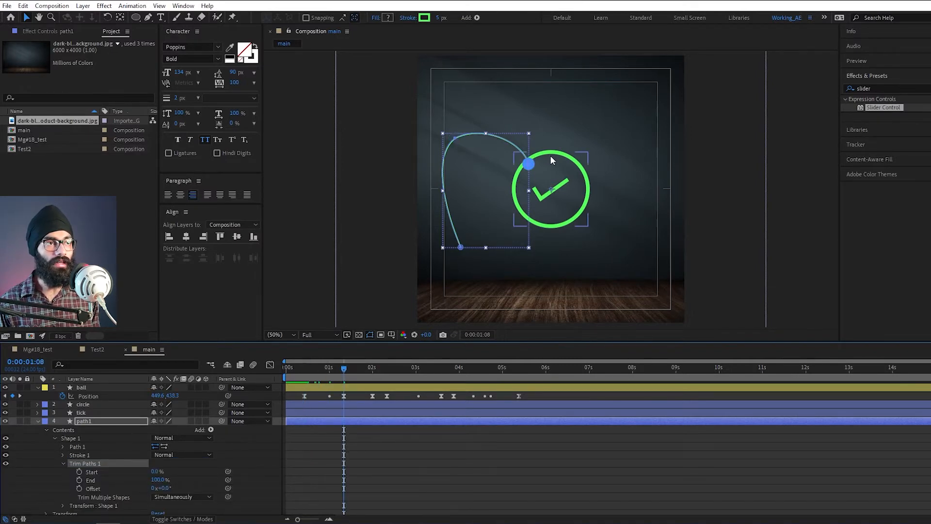
click(80, 480)
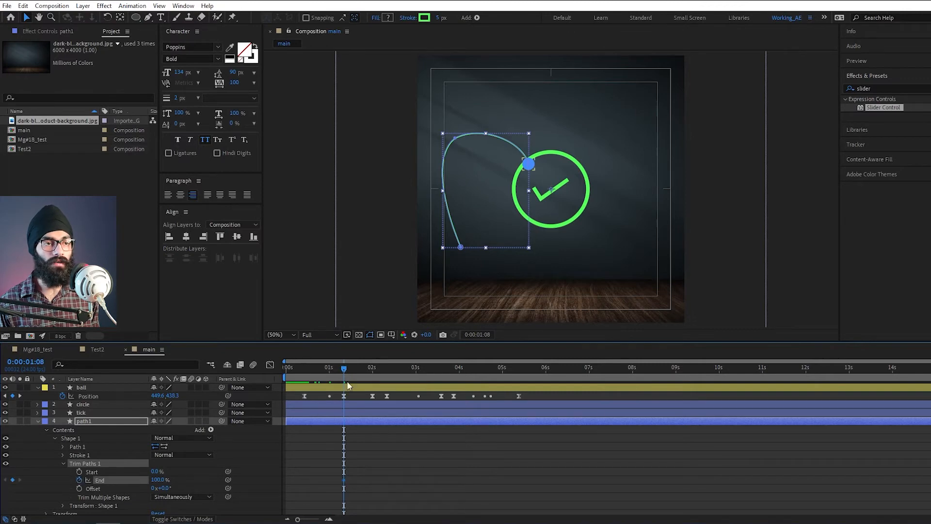
drag(342, 369, 310, 374)
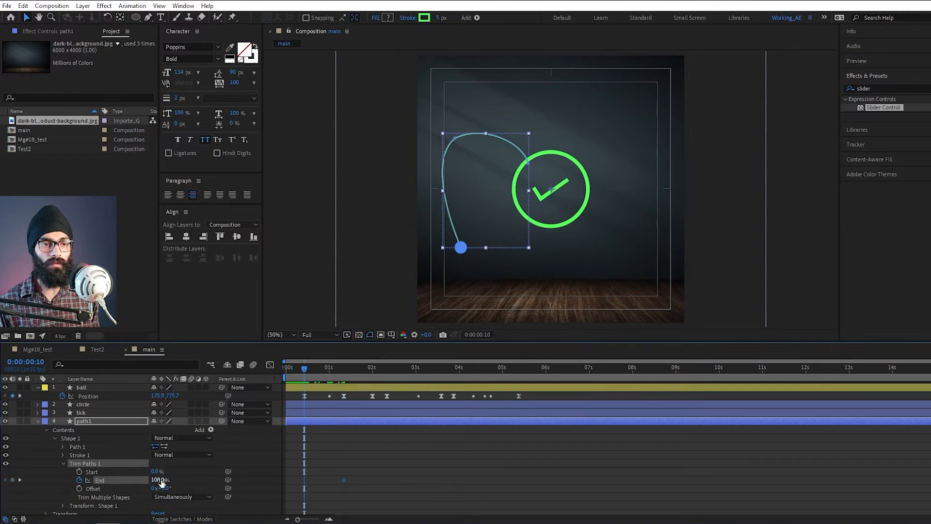
text(0)
key(Return)
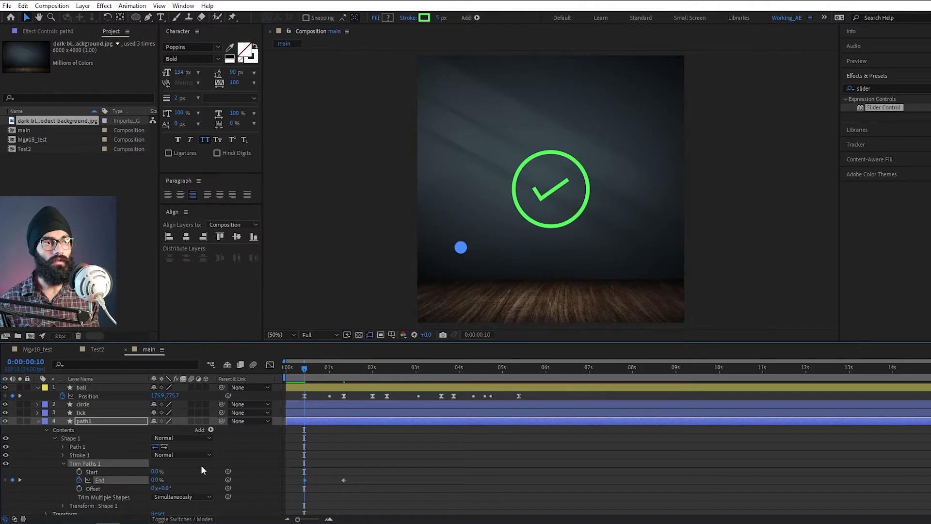
key(space)
key(space)
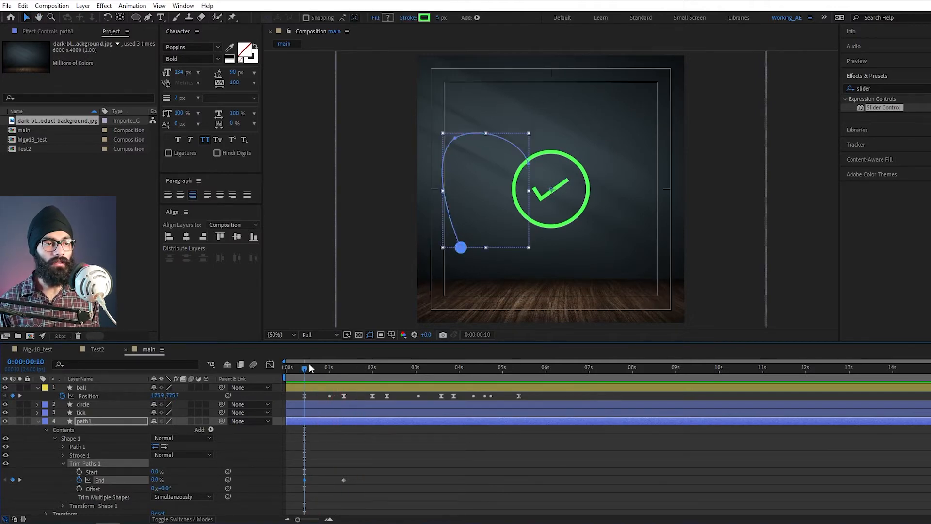
Step: Keyframe path1's Trim Paths Start from 0% at about 0:00:01:00 to 100% at 0:00:01:17 and preview the animation
drag(309, 365, 363, 376)
click(78, 471)
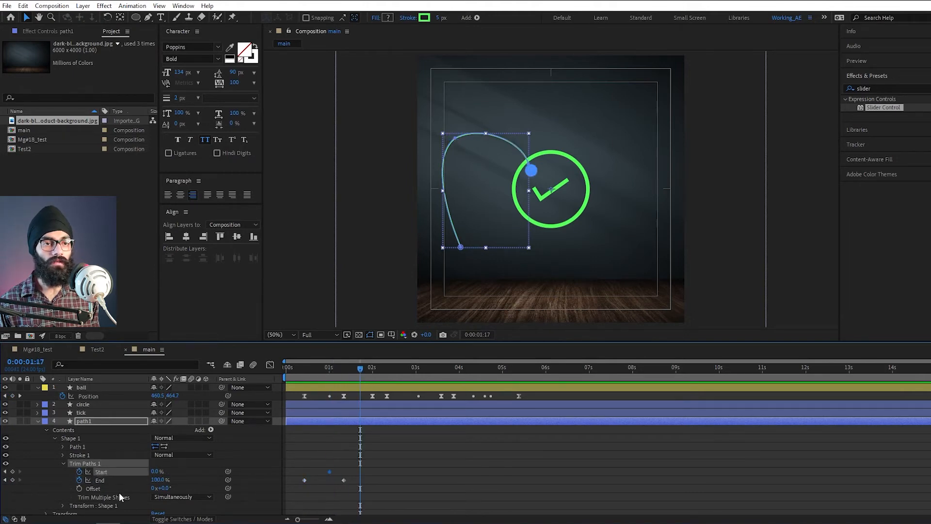
drag(157, 476, 150, 426)
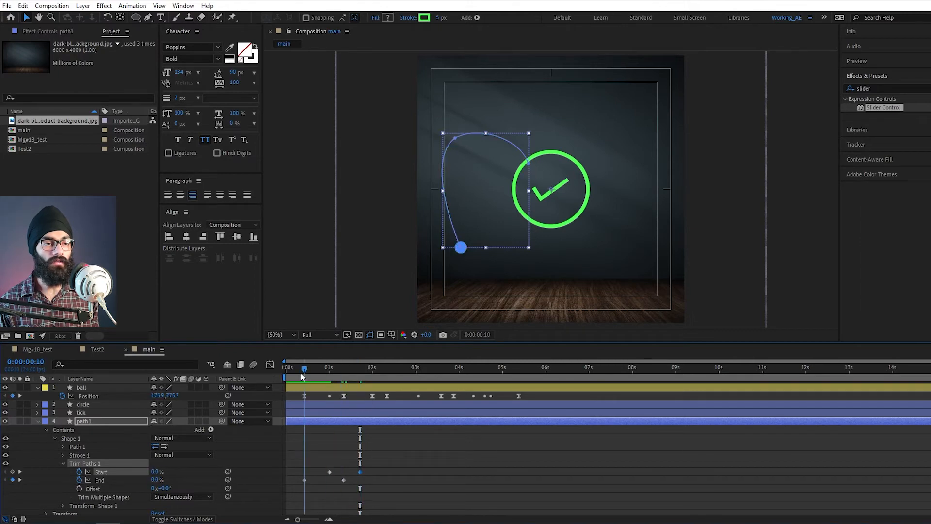
click(303, 371)
key(space)
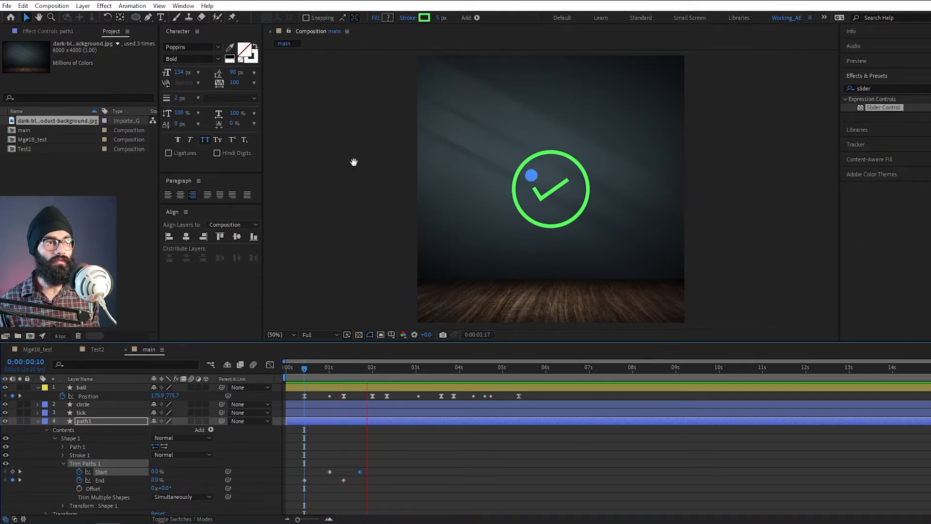
key(space)
Step: Apply Easy Ease to all of path1's Trim Paths Start and End keyframes
drag(322, 373, 304, 375)
drag(368, 490, 303, 444)
key(F9)
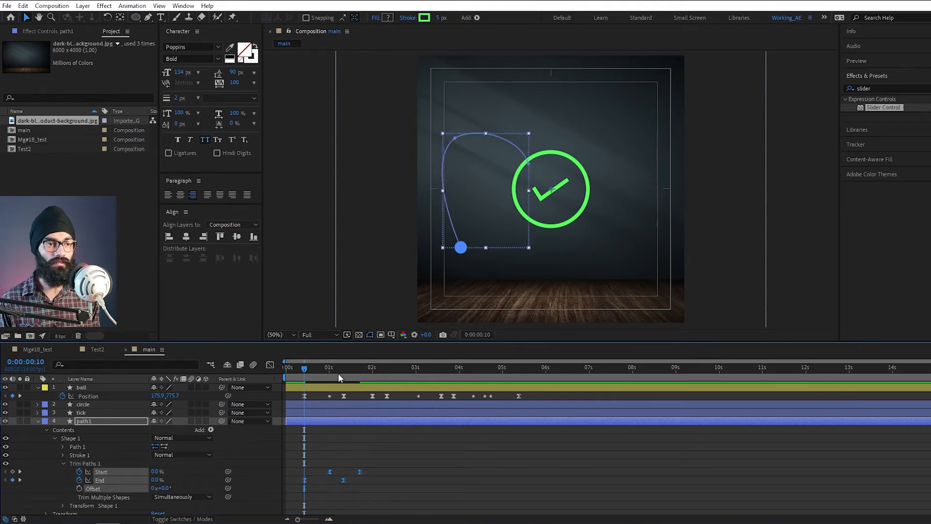
Step: Compress path1's Trim Paths Start and End keyframes in time so the last one falls at 0:00:01:08, and preview the animation
click(343, 372)
drag(359, 471, 343, 469)
drag(327, 373, 304, 377)
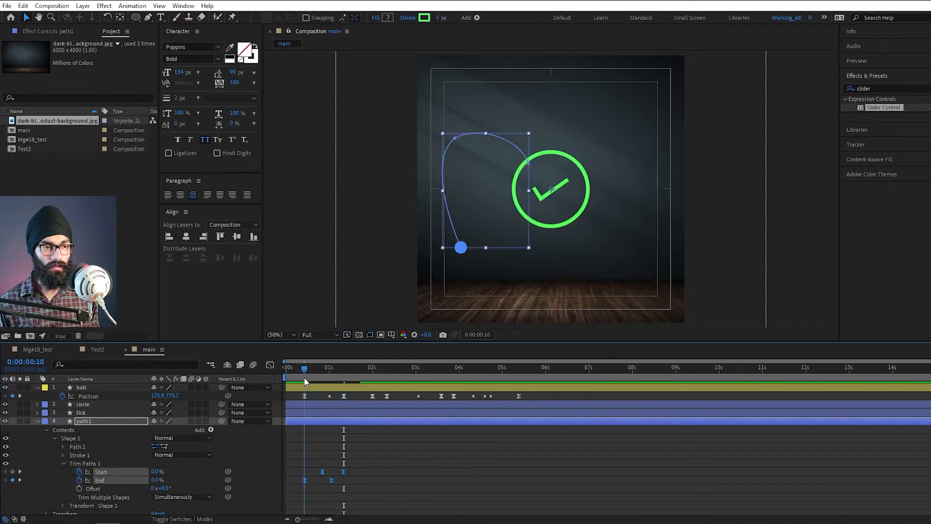
key(space)
key(space)
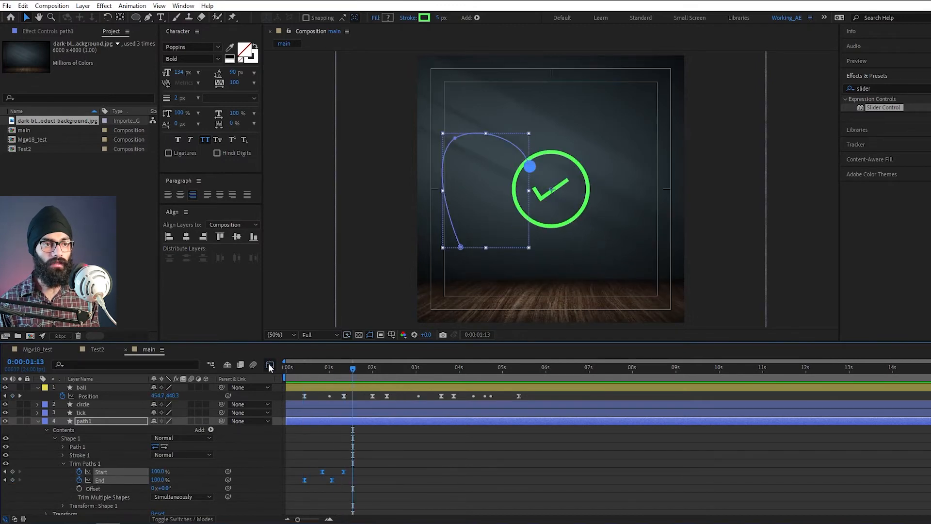
Step: Reshape the speed graphs of path1's Trim Paths Start and End so both curves peak near their end, and preview the animation
click(270, 367)
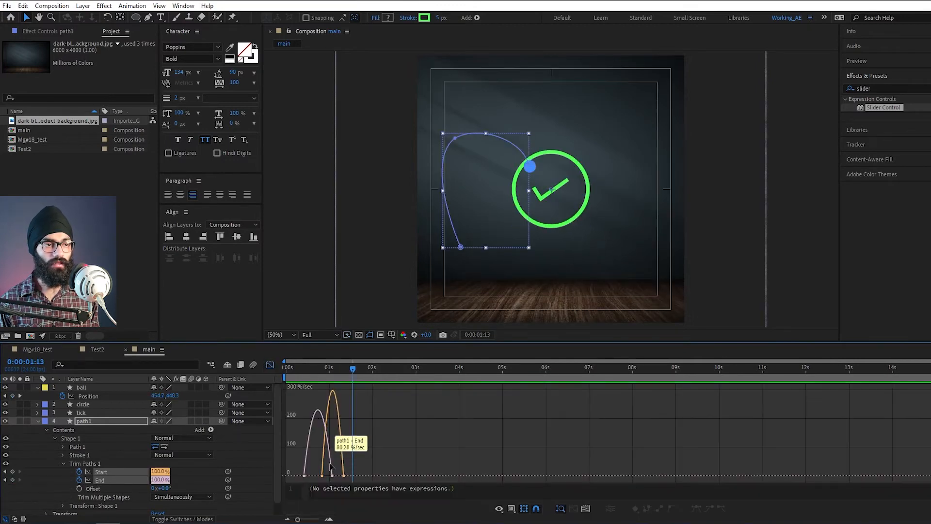
scroll(306, 478, up, 5)
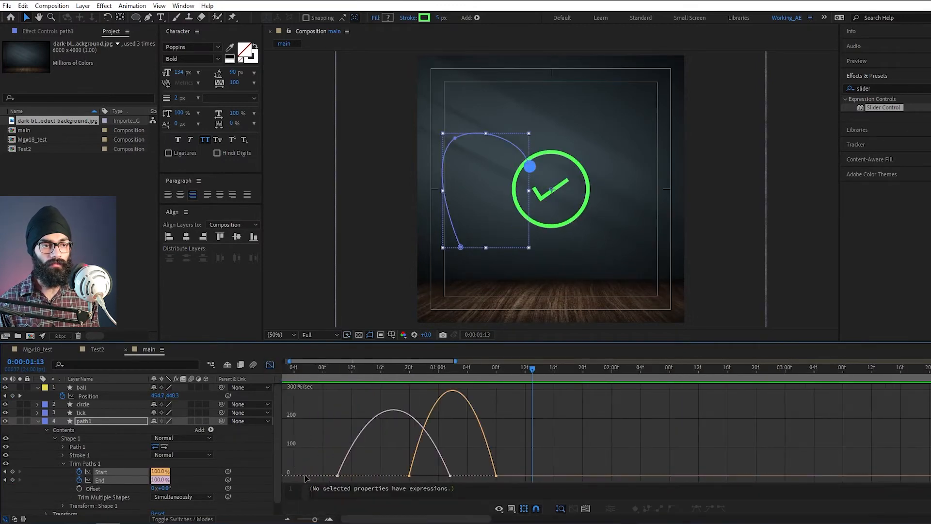
click(337, 476)
drag(356, 476, 373, 475)
drag(431, 476, 489, 476)
click(409, 470)
click(410, 473)
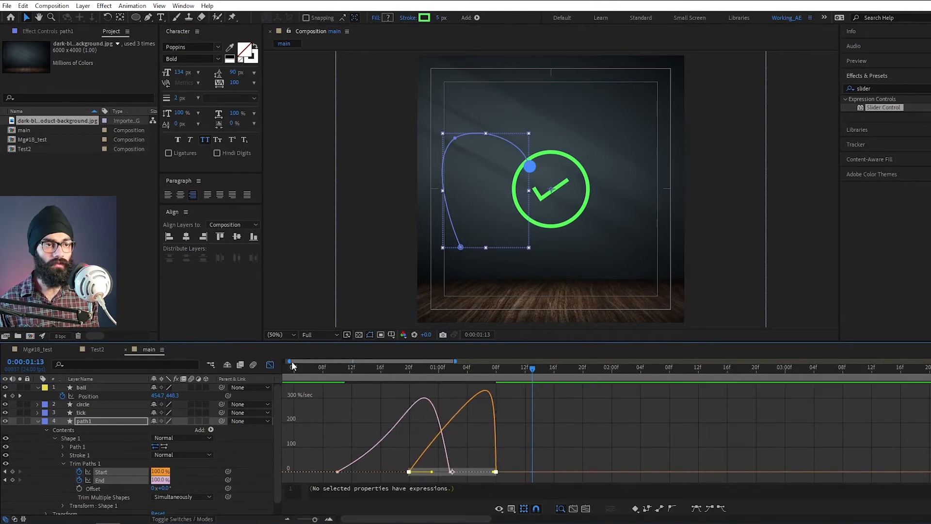
click(270, 365)
click(341, 377)
key(;)
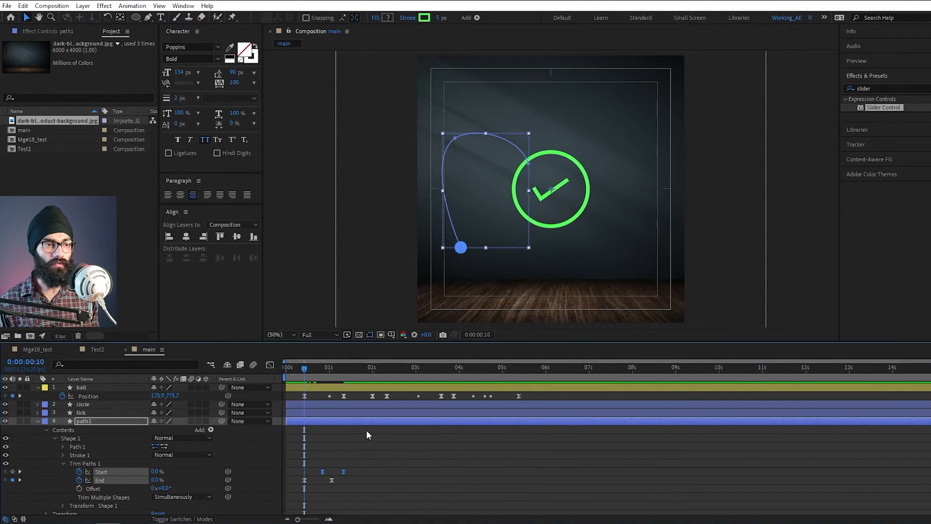
key(space)
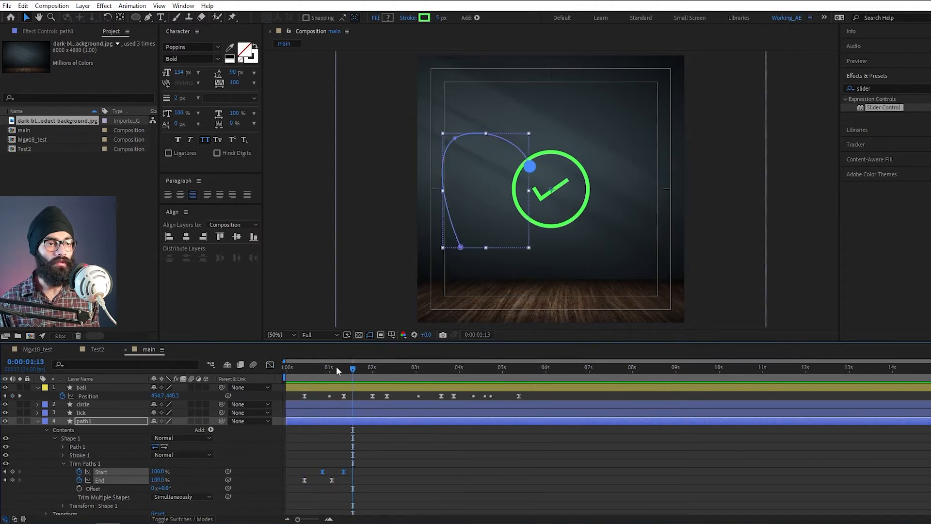
Step: Move path1's last Trim Paths End keyframe to about 0:00:01:07 and preview the animation
drag(336, 367, 331, 374)
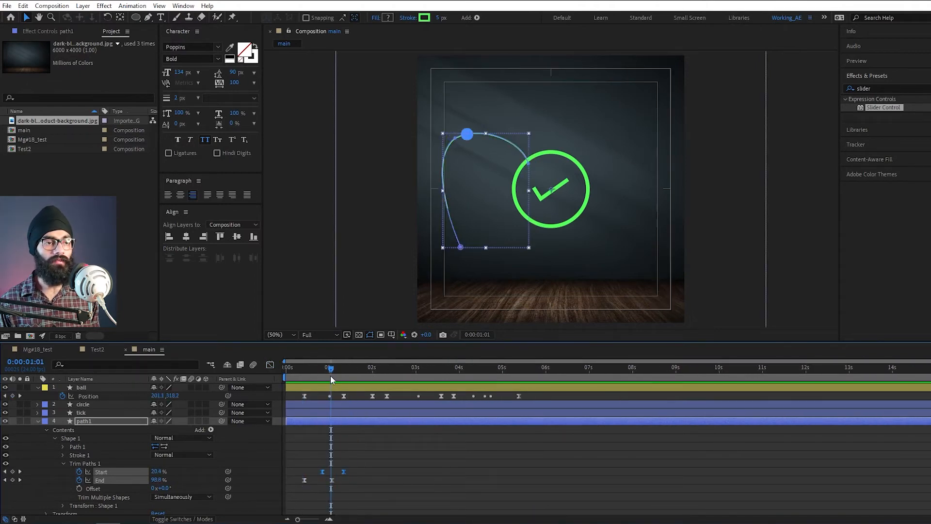
drag(362, 483, 284, 454)
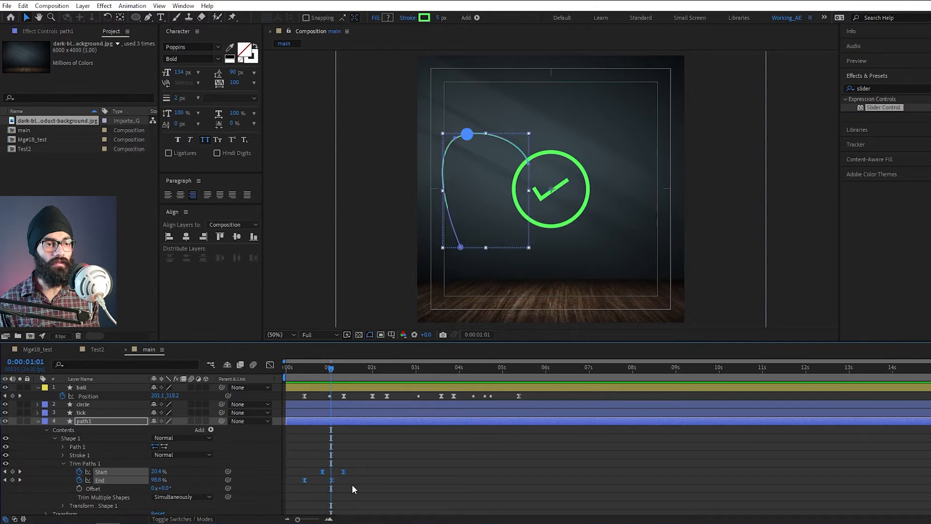
click(350, 480)
drag(333, 480, 342, 481)
key(space)
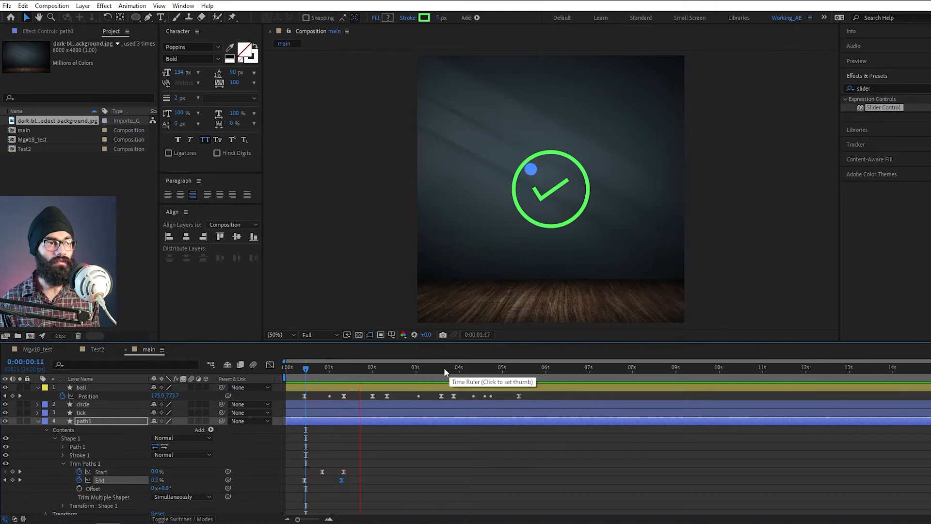
key(space)
Step: Move path1's last Trim Paths Start keyframe to about 0:00:01:15 and preview the trail behind the ball
drag(344, 470, 357, 468)
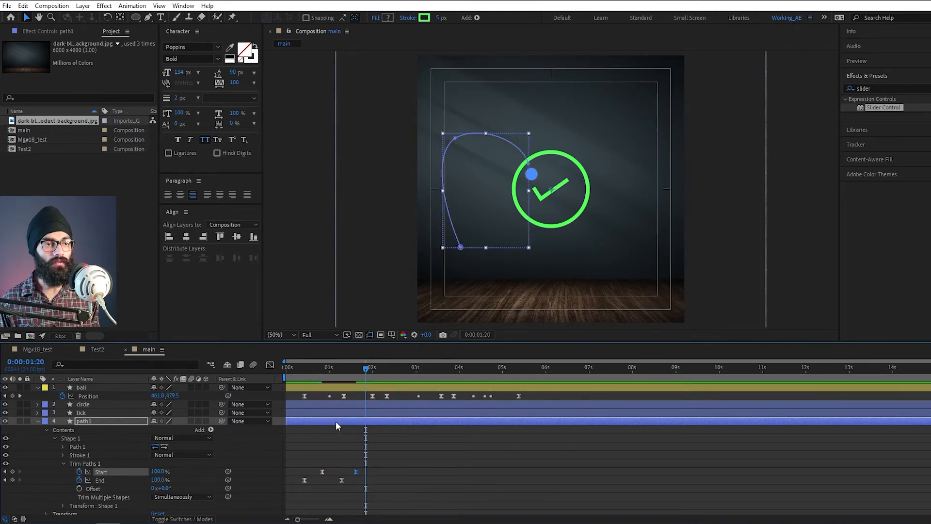
key(space)
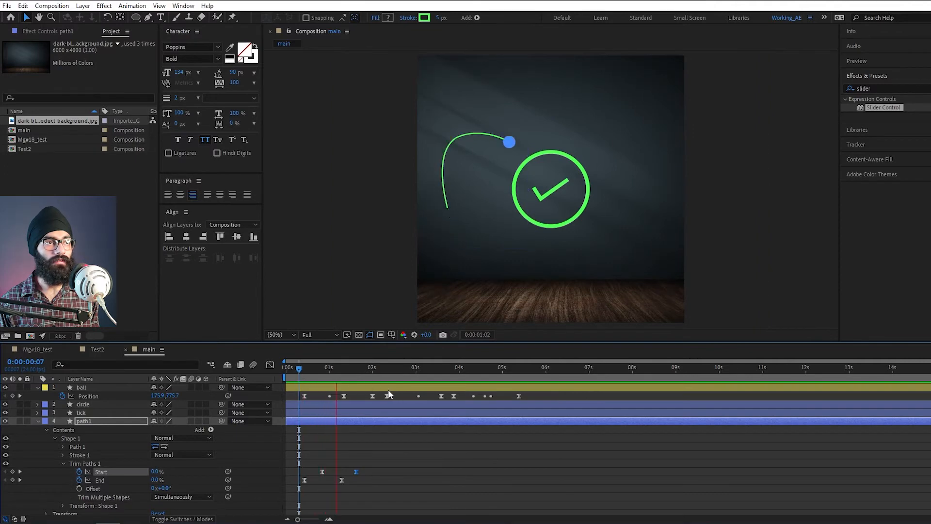
key(space)
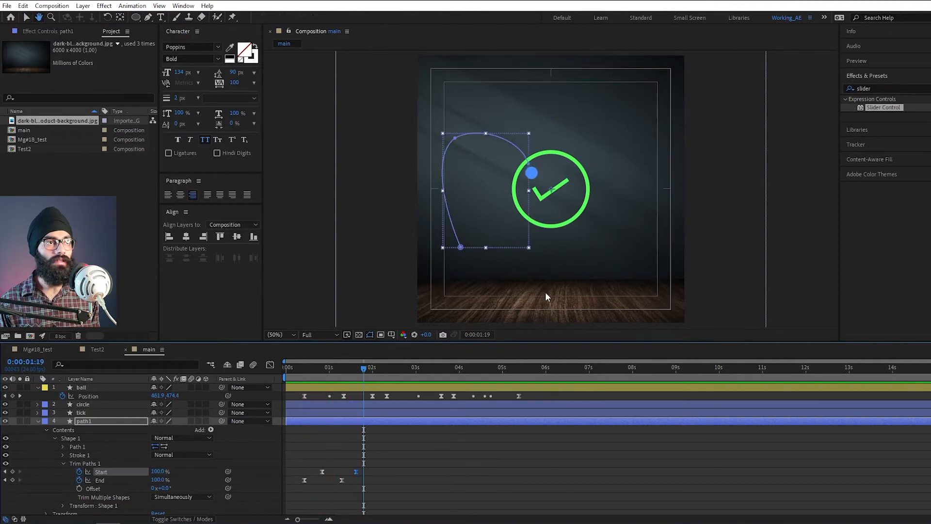
key(space)
key(space)
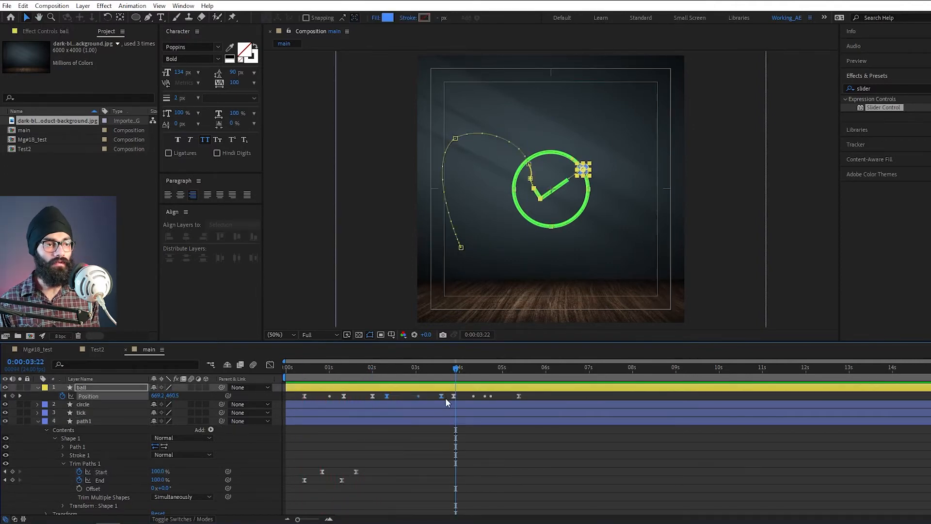
Step: Shorten the ball's tick Position keyframes to end at about 0:00:03:03 and bring its circle keyframes forward to start at 0:00:03:13
drag(442, 396, 422, 397)
click(388, 369)
key(space)
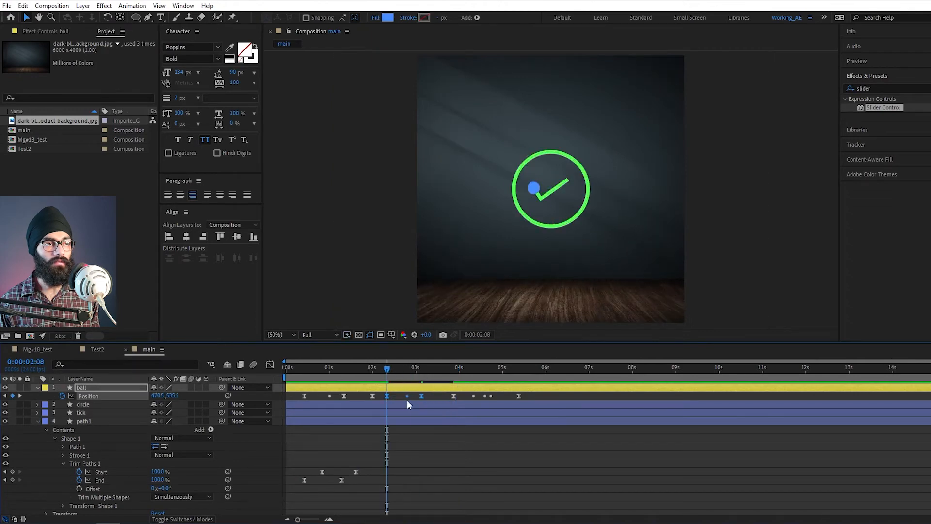
key(space)
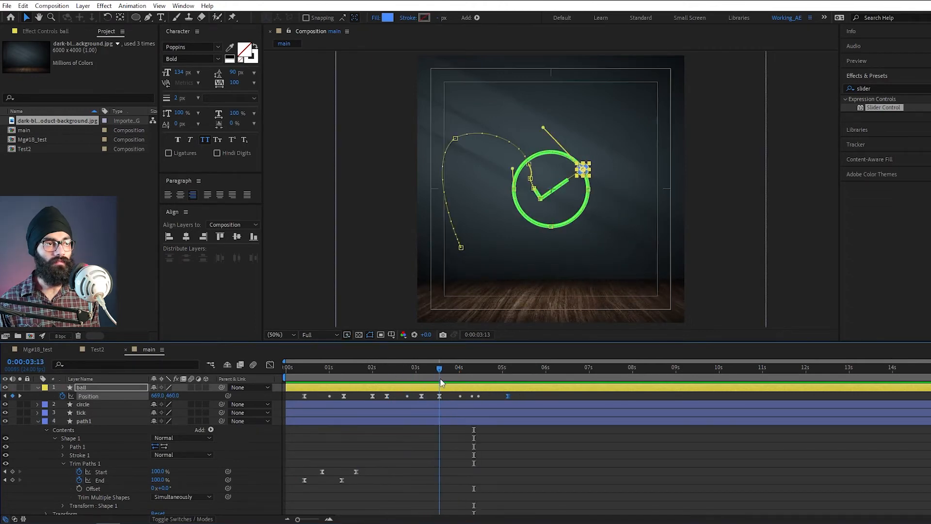
Step: Copy the ball's Position keyframe at 0:00:03:03 onto the one at 0:00:03:13 so both hold 667.0, 459.5
mouse_move(440, 382)
mouse_down()
mouse_move(419, 381)
mouse_move(440, 382)
mouse_up()
scroll(601, 162, up, 1)
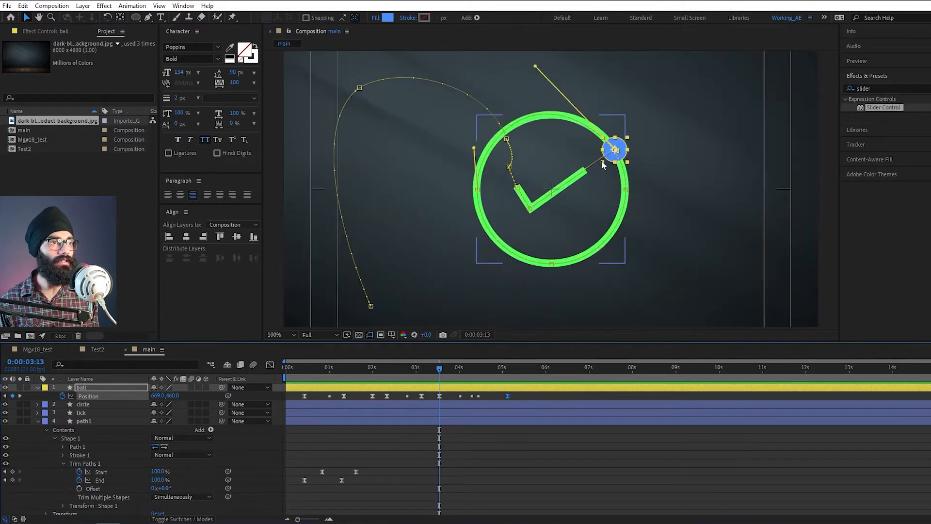
mouse_move(441, 367)
mouse_down()
mouse_move(420, 368)
mouse_move(440, 376)
mouse_up()
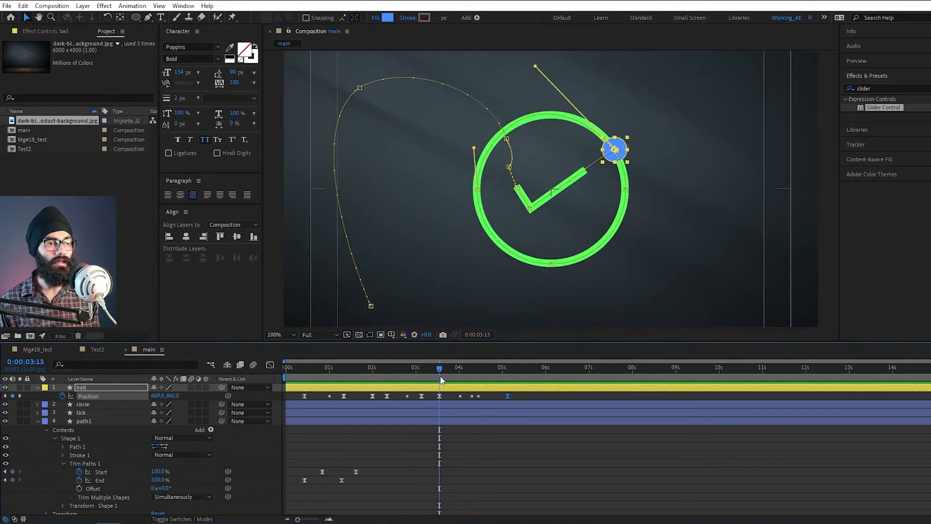
click(423, 395)
click(421, 395)
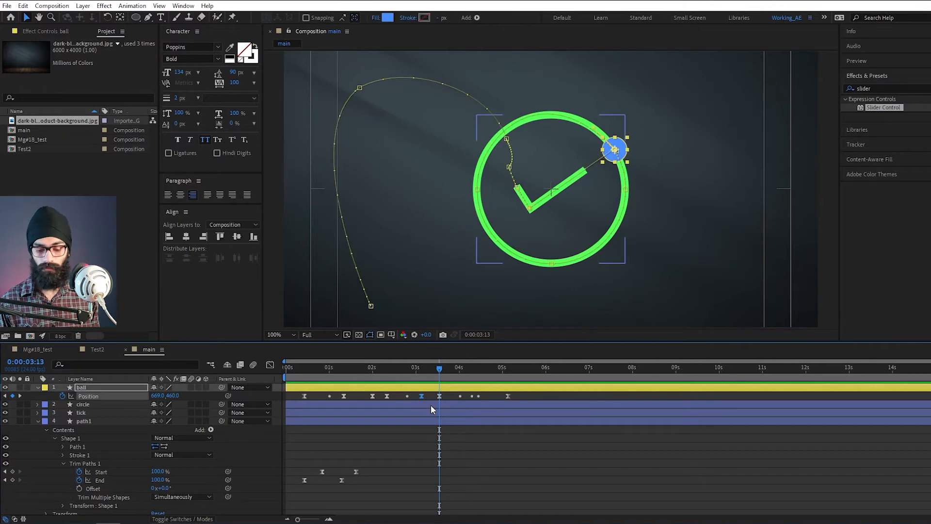
key(F9)
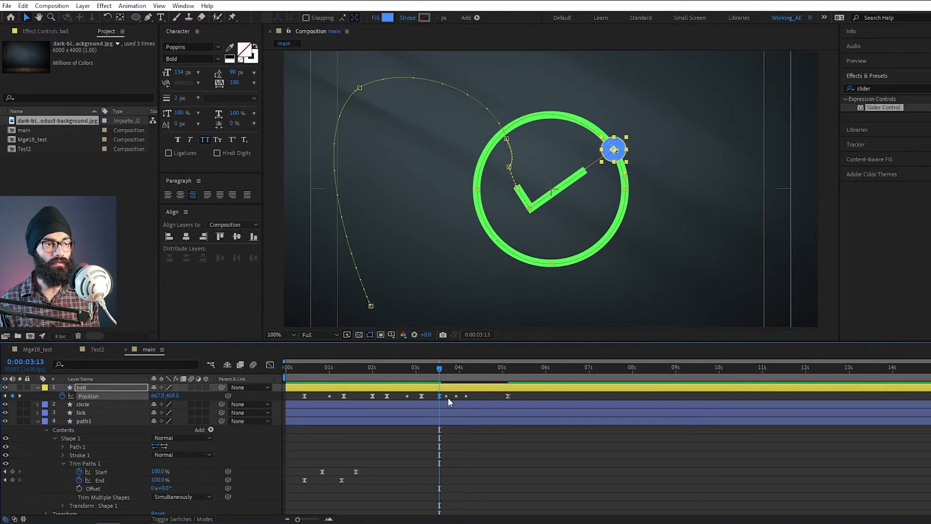
Step: Shorten the ball's circle Position keyframes to end at about 0:00:04:19 and preview the motion from the tick onward
drag(438, 370, 401, 377)
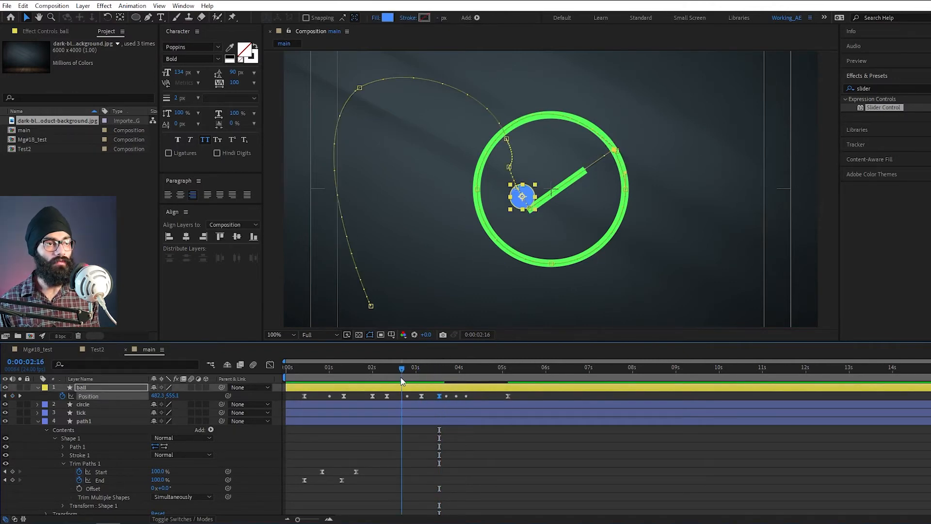
key(space)
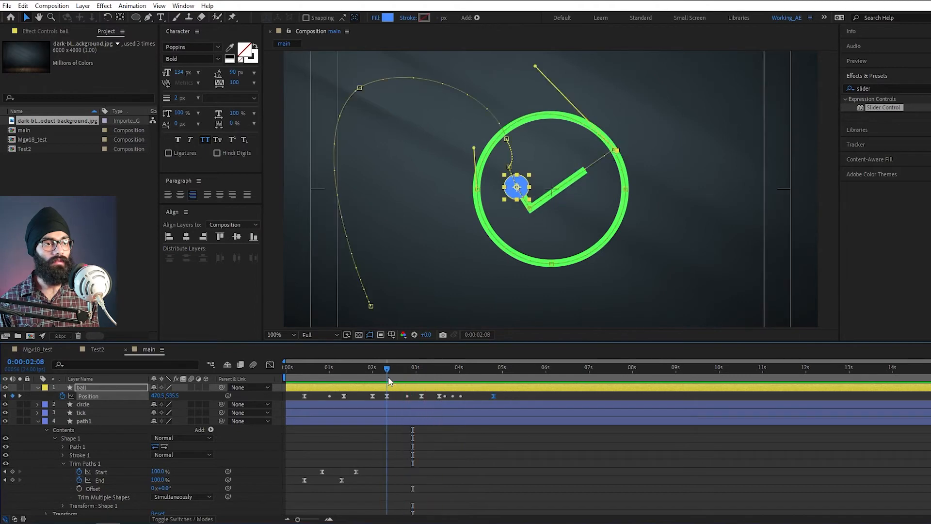
mouse_move(388, 378)
mouse_down()
mouse_move(409, 378)
mouse_move(383, 380)
mouse_up()
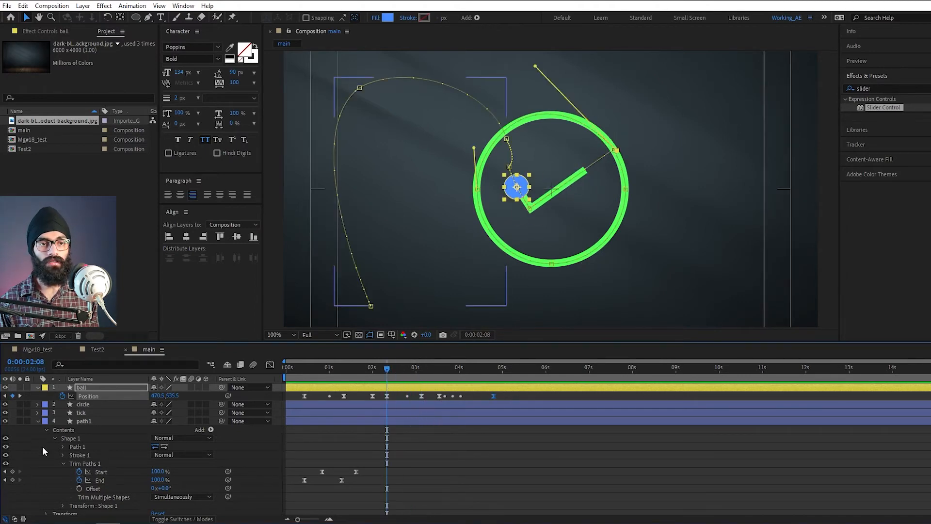
Step: Add Trim Paths to Shape 1 of the tick layer, placed beneath its Path 1
click(37, 421)
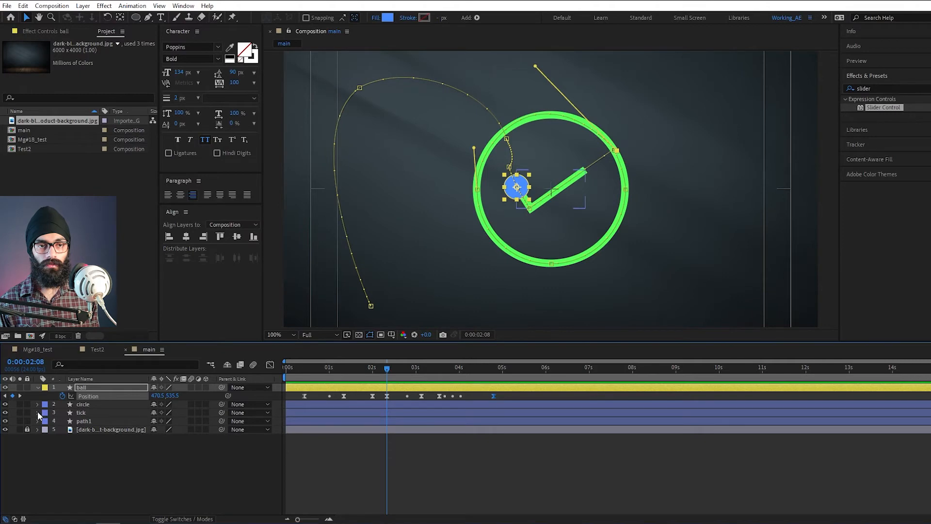
click(38, 412)
click(79, 438)
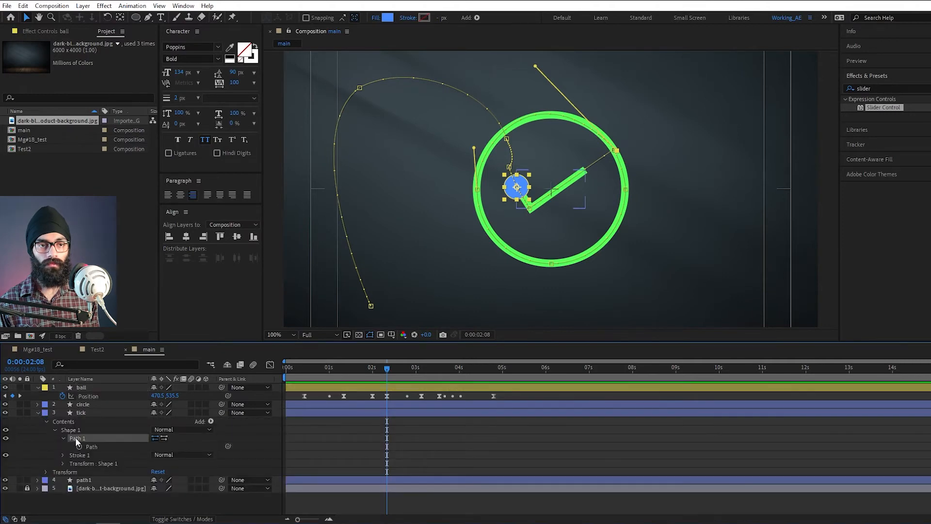
click(63, 438)
click(212, 422)
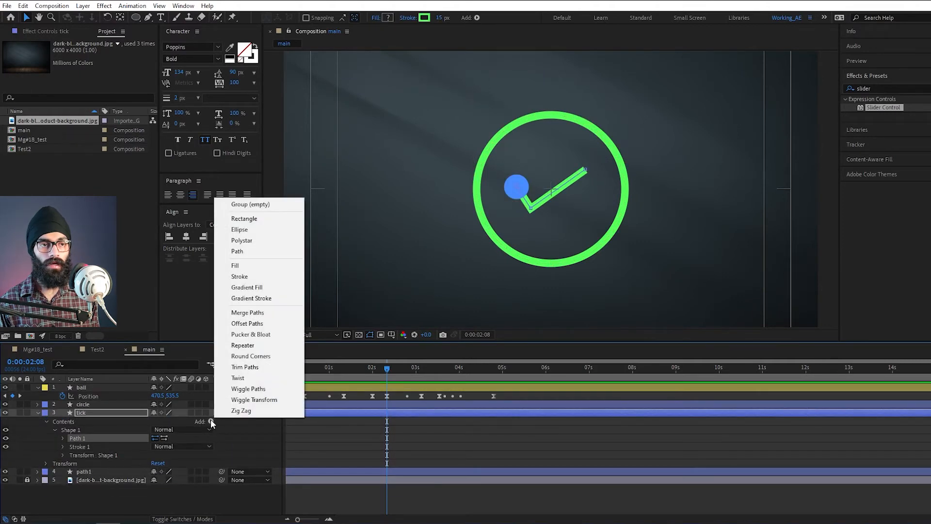
click(233, 362)
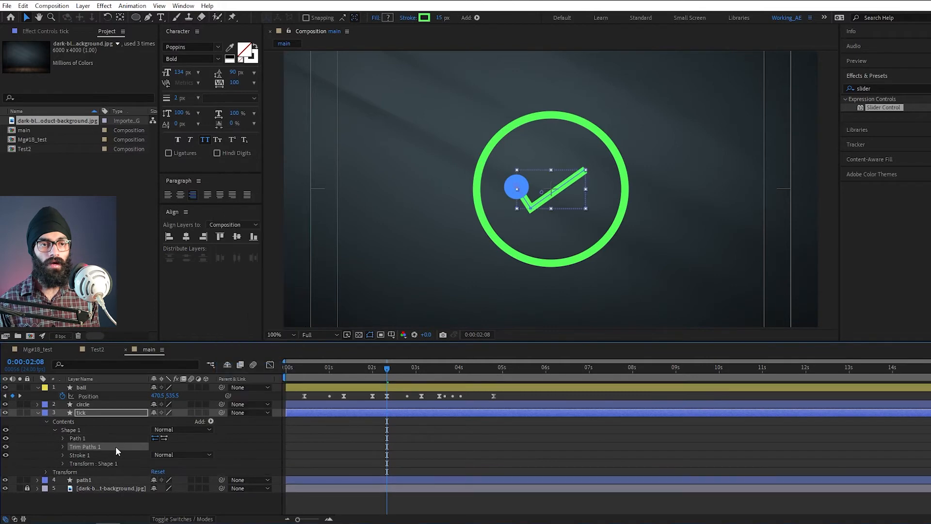
Step: Animate the tick's Trim Paths End from 0% at 0:00:02:08 to 100% at 0:00:03:03 and apply Easy Ease to both keyframes
click(64, 446)
mouse_move(385, 371)
mouse_down()
mouse_move(420, 374)
mouse_move(382, 375)
mouse_up()
click(79, 463)
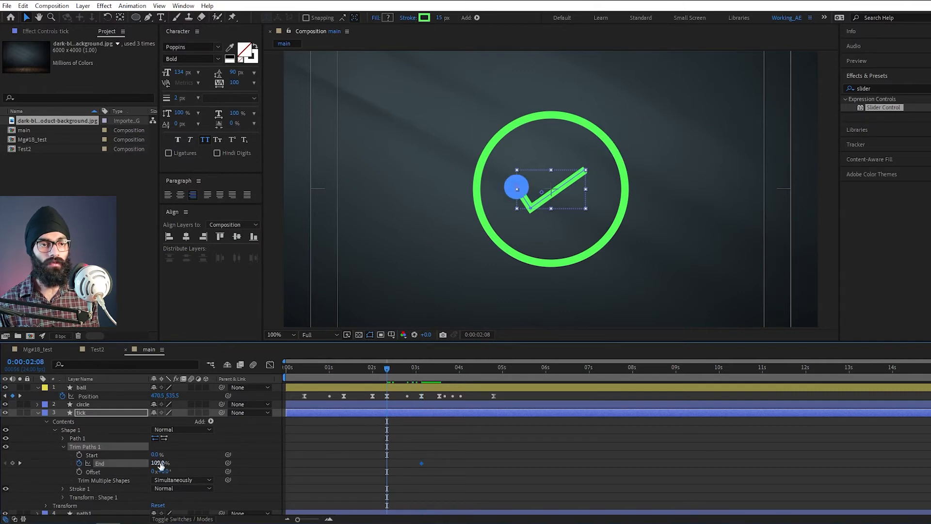
drag(165, 461, 152, 488)
key(space)
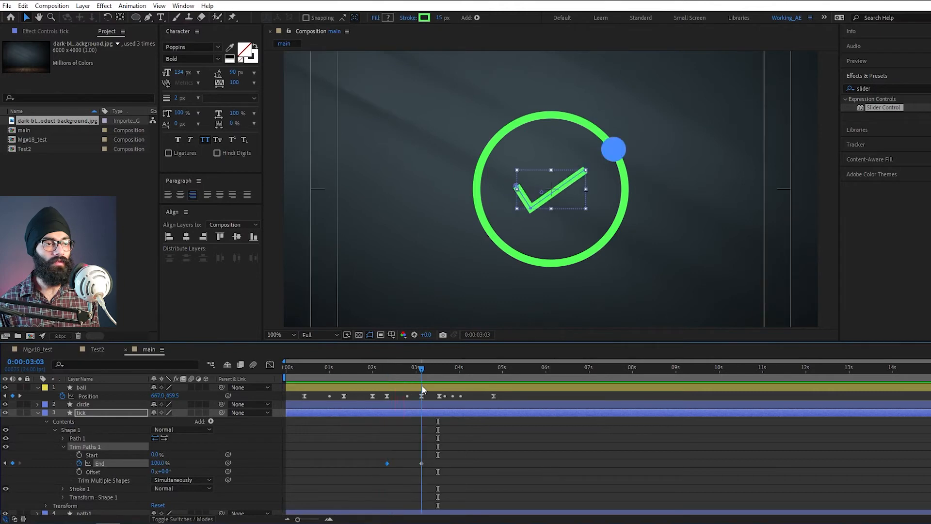
key(space)
drag(446, 461, 354, 453)
key(F9)
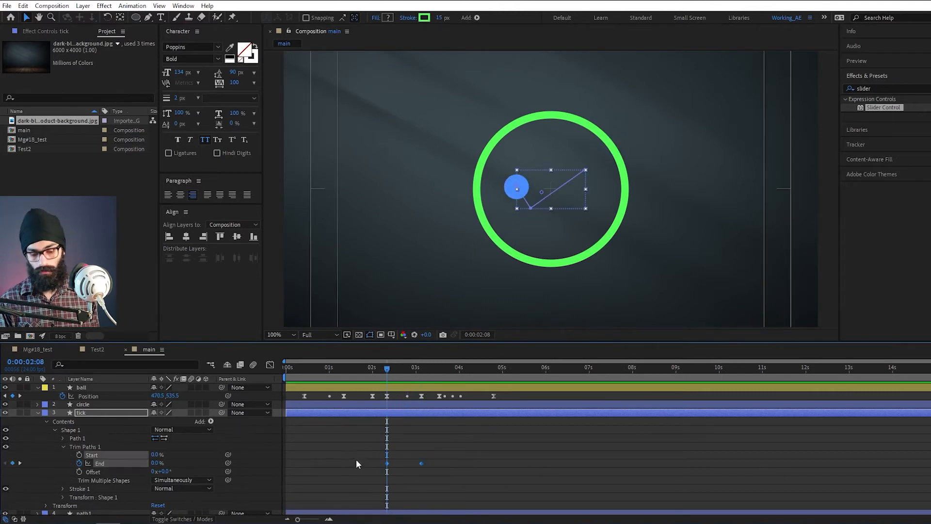
Step: Reshape the speed graph of the tick's Trim Paths End so it peaks near its end, and preview the animation
mouse_move(386, 371)
mouse_down()
mouse_move(396, 387)
mouse_move(441, 392)
mouse_move(386, 398)
mouse_move(427, 403)
mouse_up()
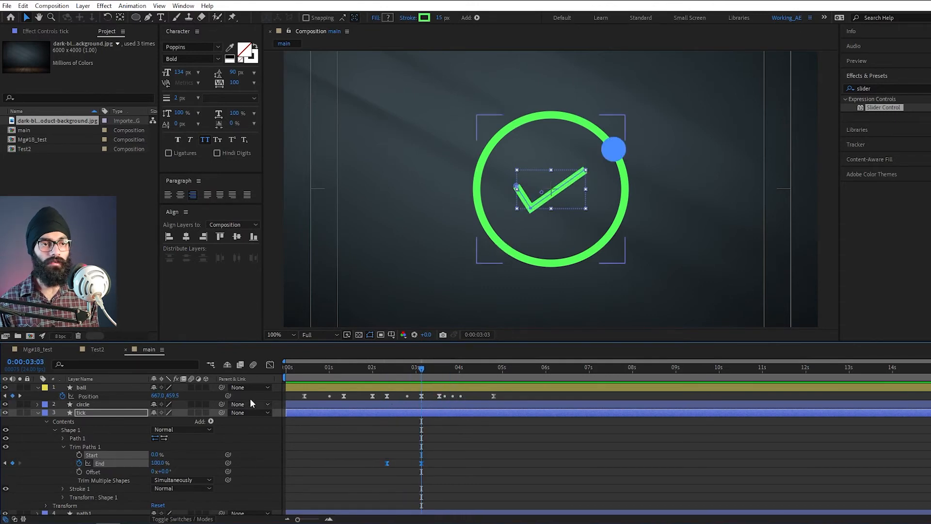
click(270, 365)
drag(365, 459, 417, 477)
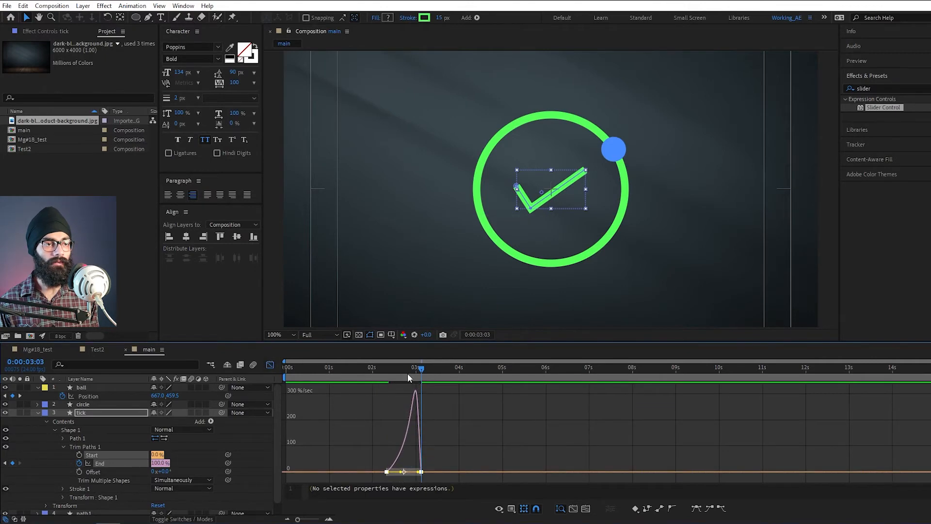
click(270, 365)
drag(400, 372, 383, 373)
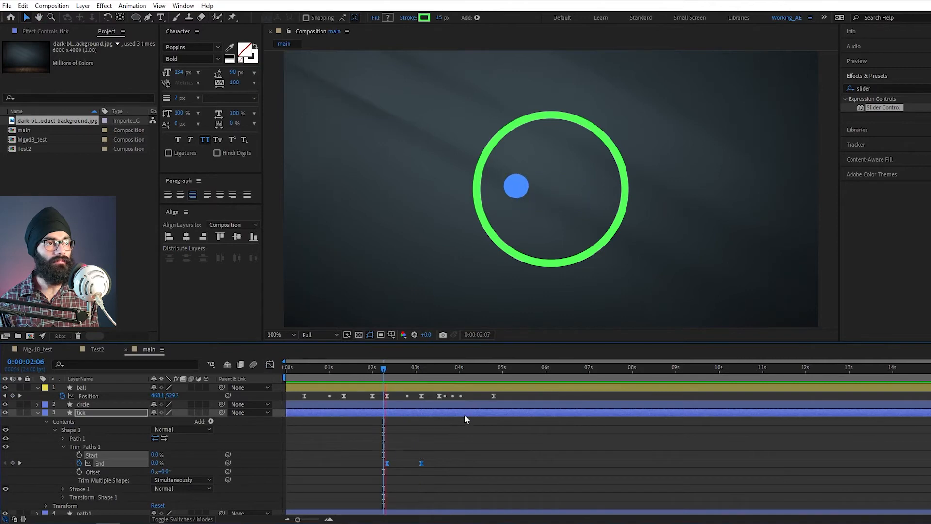
click(373, 370)
key(space)
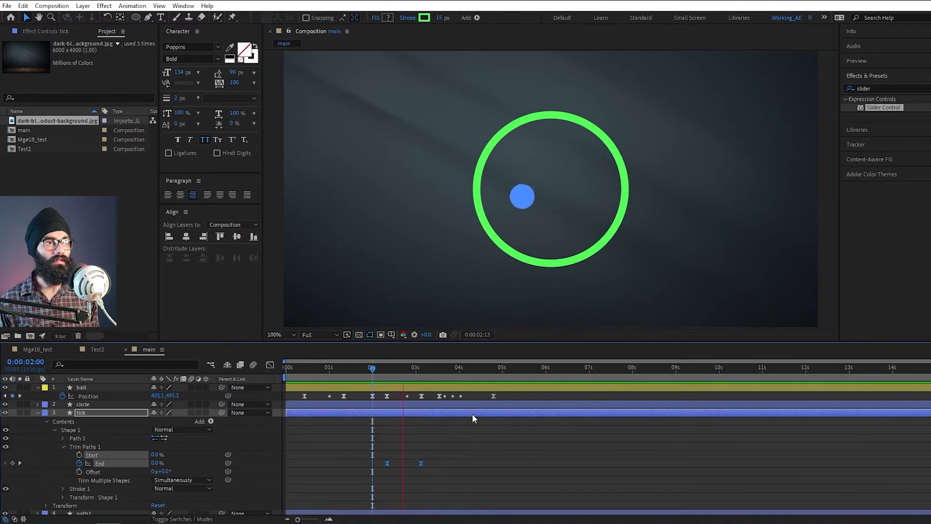
key(space)
Step: Add Trim Paths to Ellipse 1 of the circle layer, with the current time at 0:00:03:13
click(440, 370)
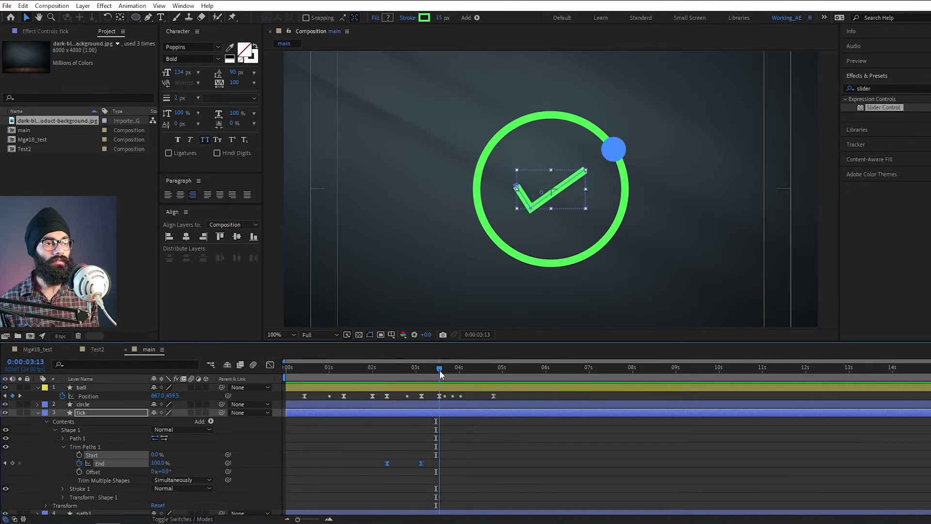
mouse_move(439, 371)
mouse_down()
mouse_move(480, 378)
mouse_move(436, 388)
mouse_up()
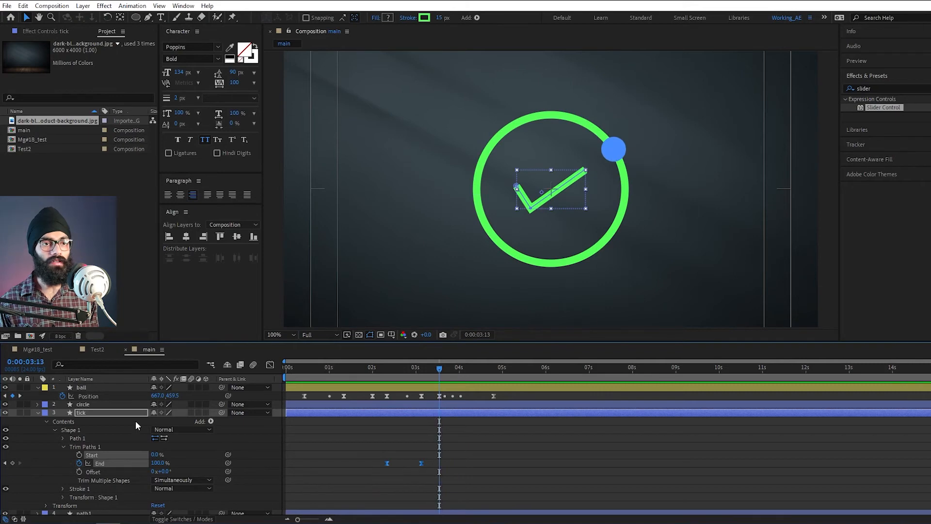
click(37, 412)
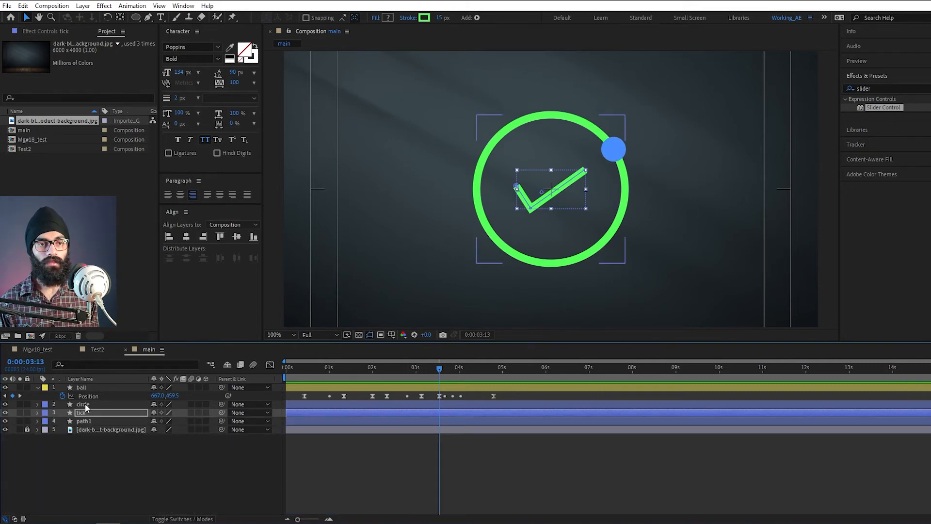
click(37, 405)
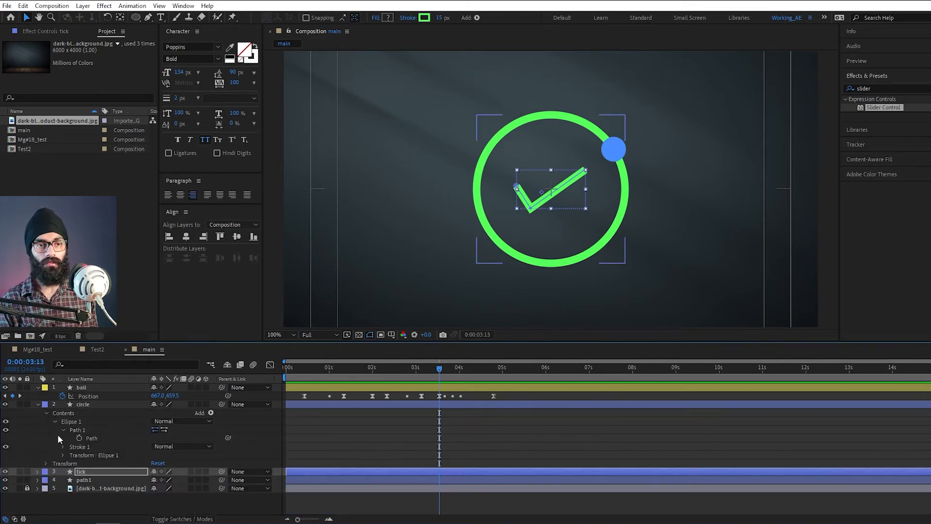
click(75, 429)
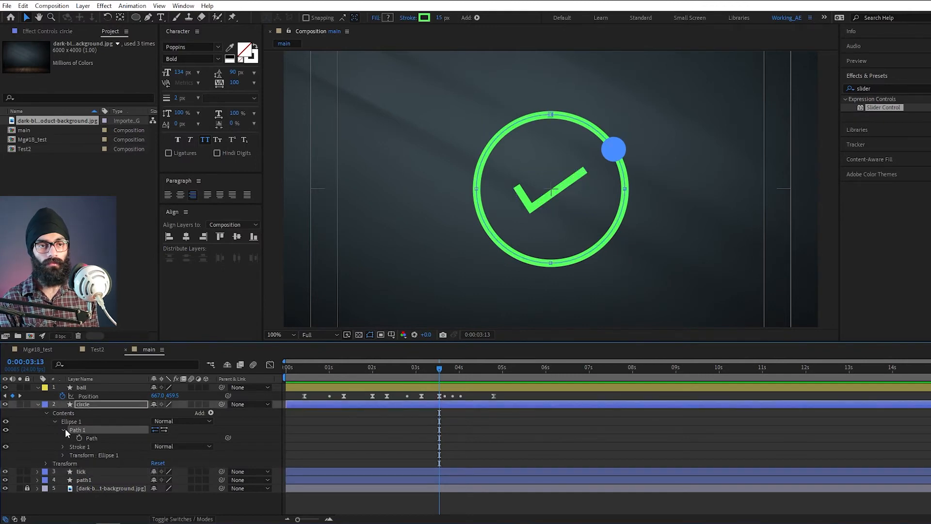
click(64, 430)
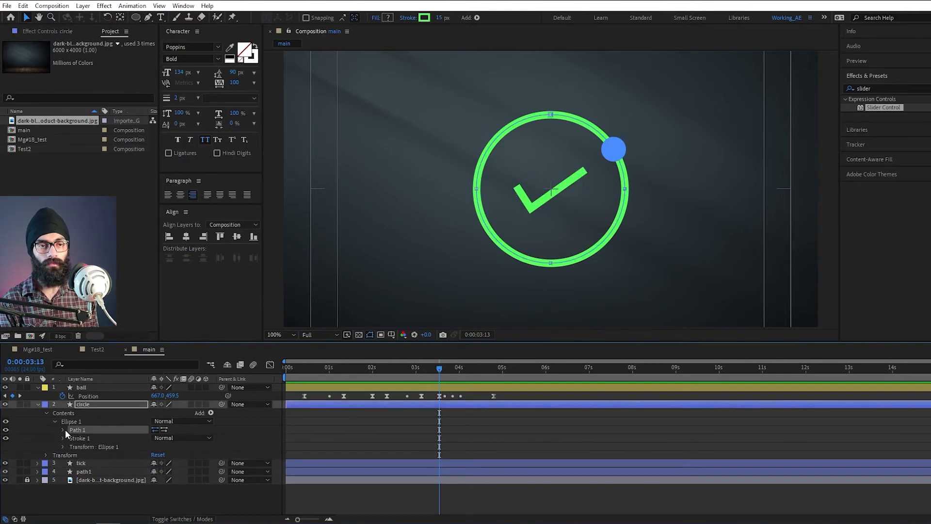
click(212, 414)
click(233, 358)
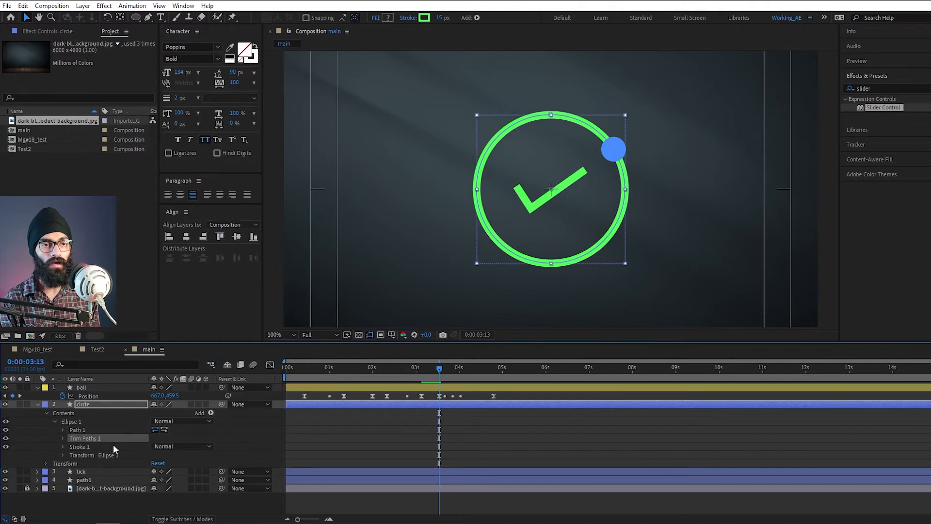
Step: Animate the circle's Trim Paths End from 0% at 0:00:03:13 to 100% at about 0:00:04:19
click(63, 439)
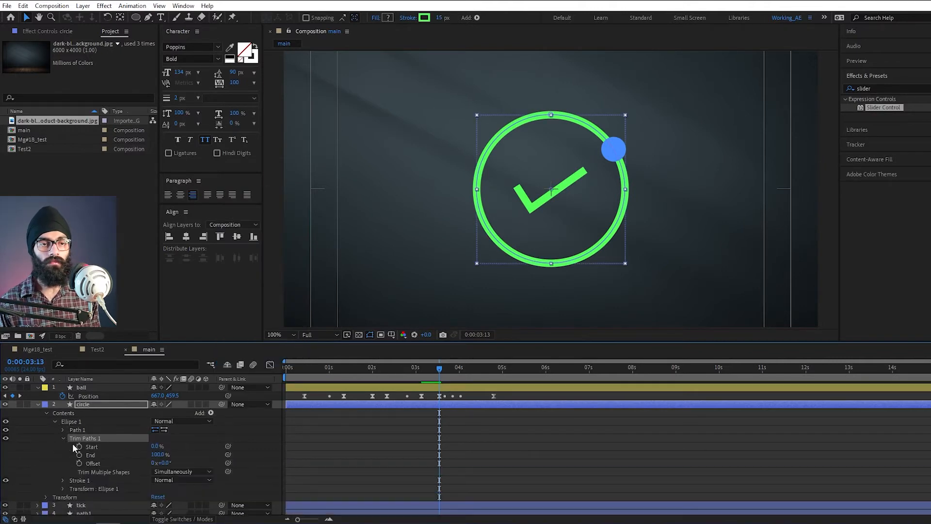
mouse_move(454, 369)
mouse_down()
mouse_move(494, 368)
mouse_move(440, 371)
mouse_up()
click(80, 454)
text(0)
key(Return)
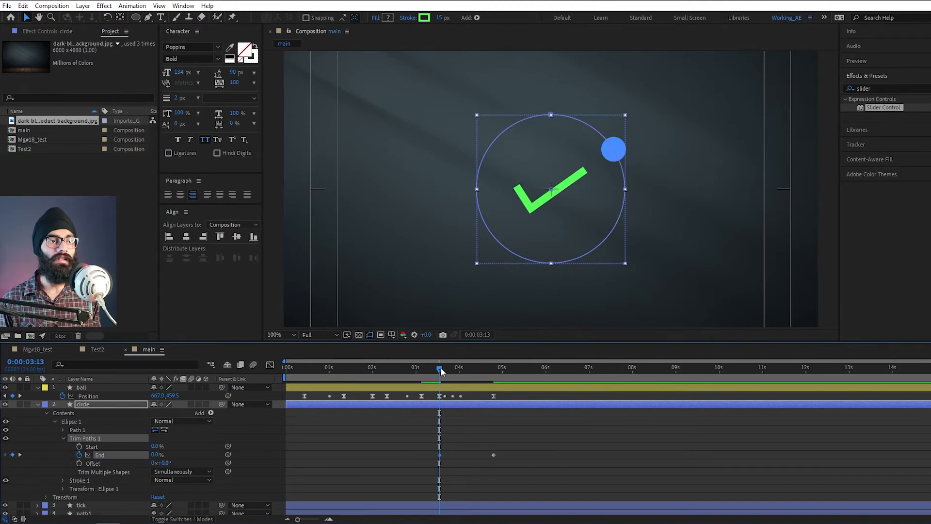
Step: Set the circle's Trim Paths Offset to 51° so the stroke starts at the ball, and preview the animation
mouse_move(442, 371)
mouse_down()
mouse_move(450, 371)
mouse_move(441, 372)
mouse_up()
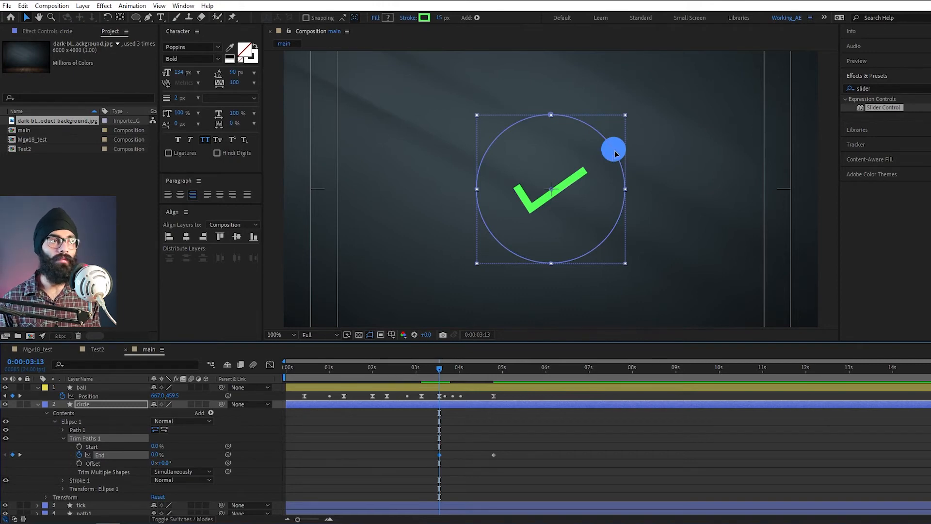
drag(438, 370, 446, 371)
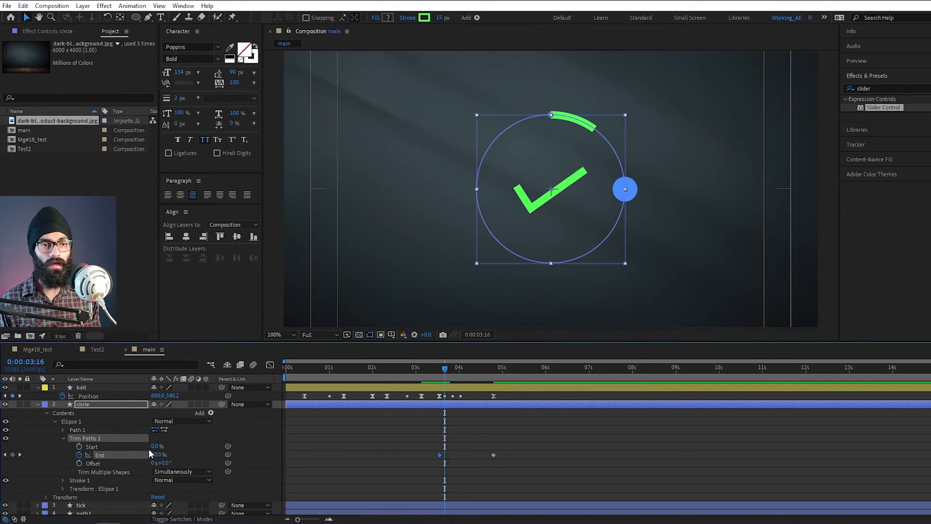
drag(167, 464, 167, 457)
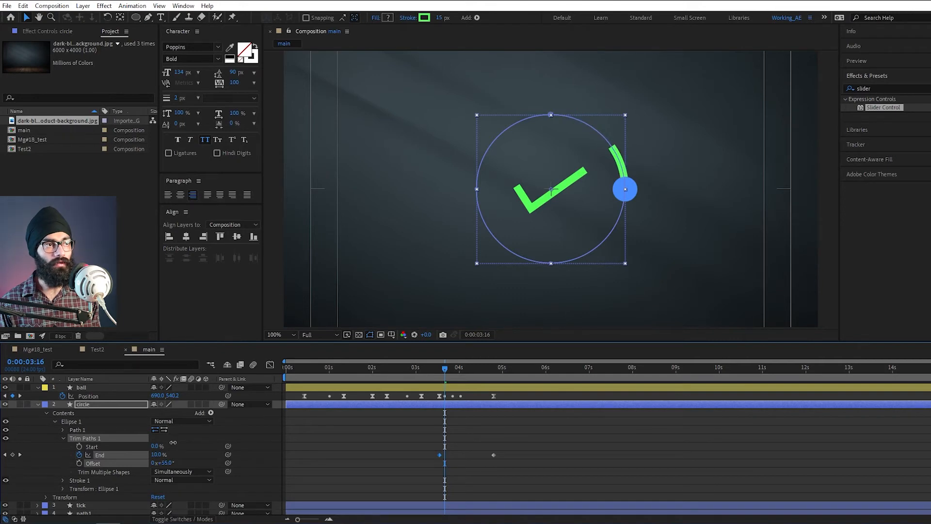
drag(174, 445, 173, 445)
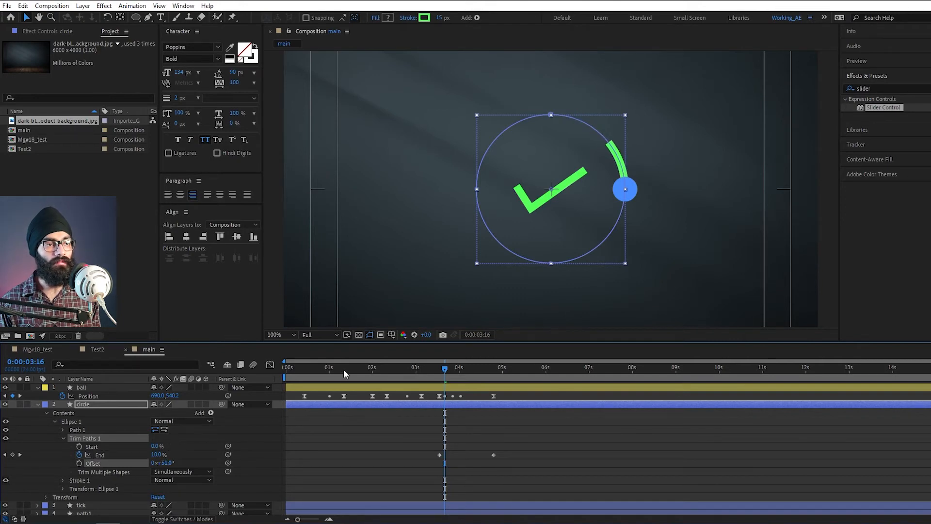
click(440, 367)
key(space)
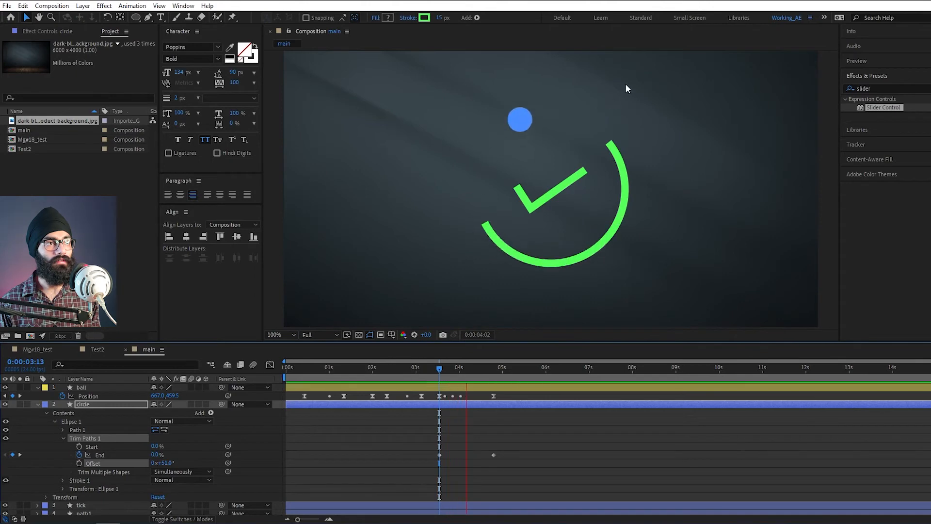
key(space)
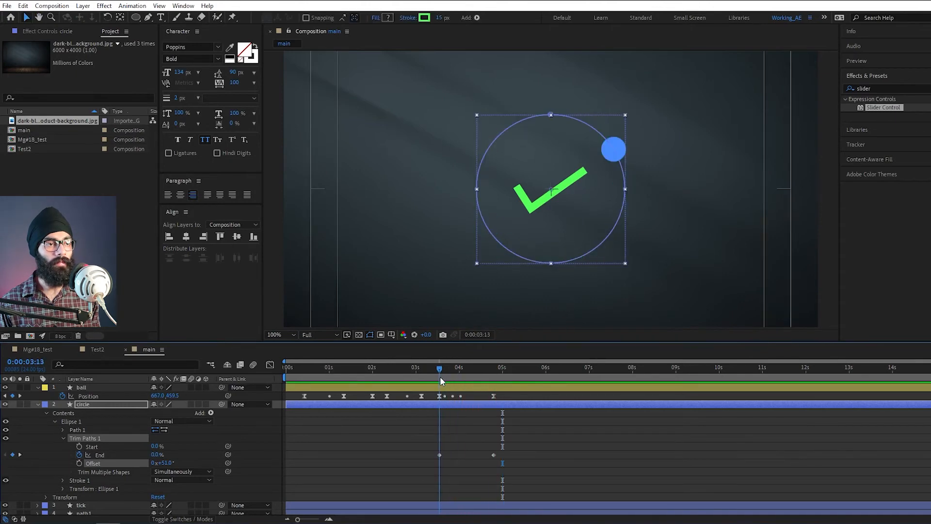
Step: Easy-ease the circle's Trim Paths End keyframes, reshape their speed graph into a sharp peak near the middle, and preview it
drag(504, 460, 401, 449)
key(F9)
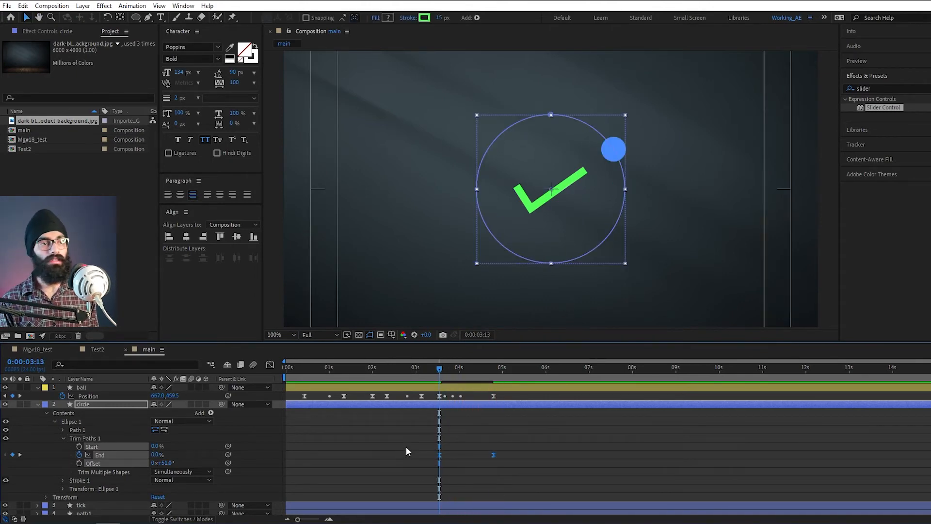
click(270, 364)
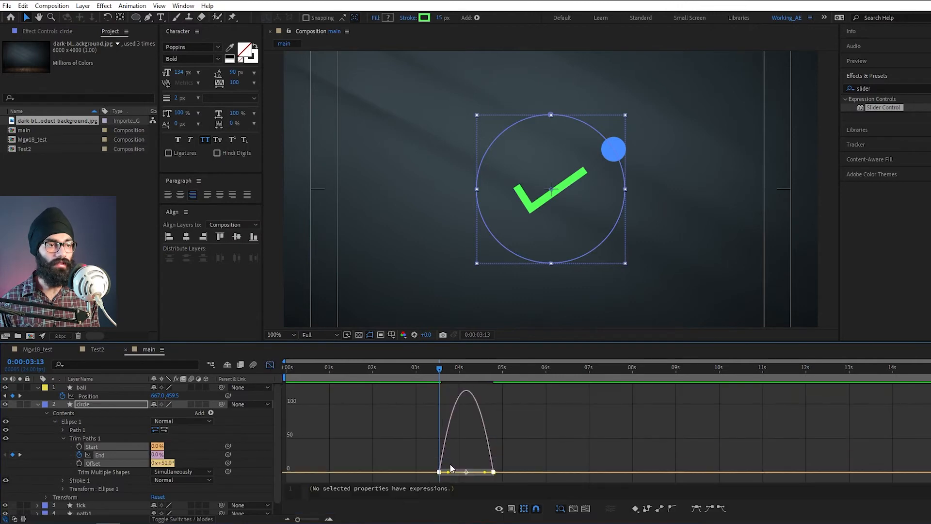
drag(449, 472, 483, 476)
key(space)
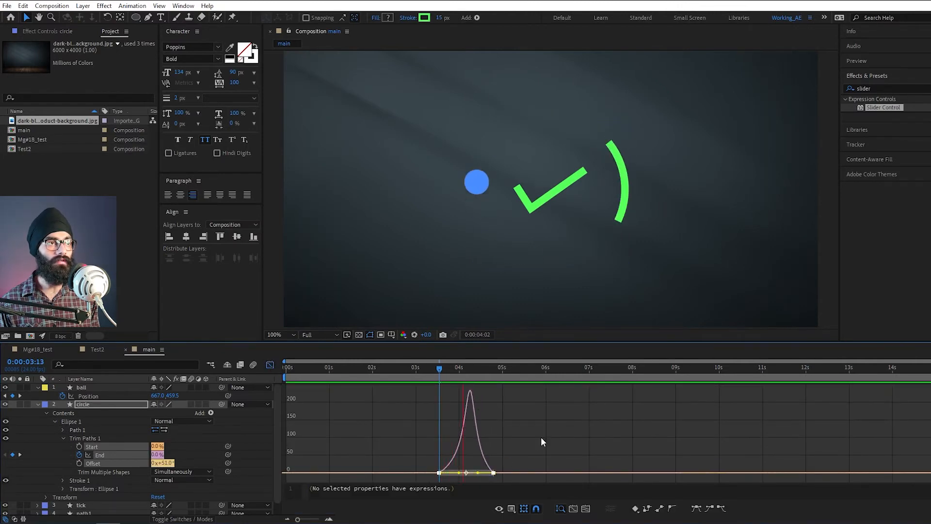
Step: Move the circle's last Trim Paths End keyframe earlier, collapse the layers' properties, and preview the animation
click(271, 366)
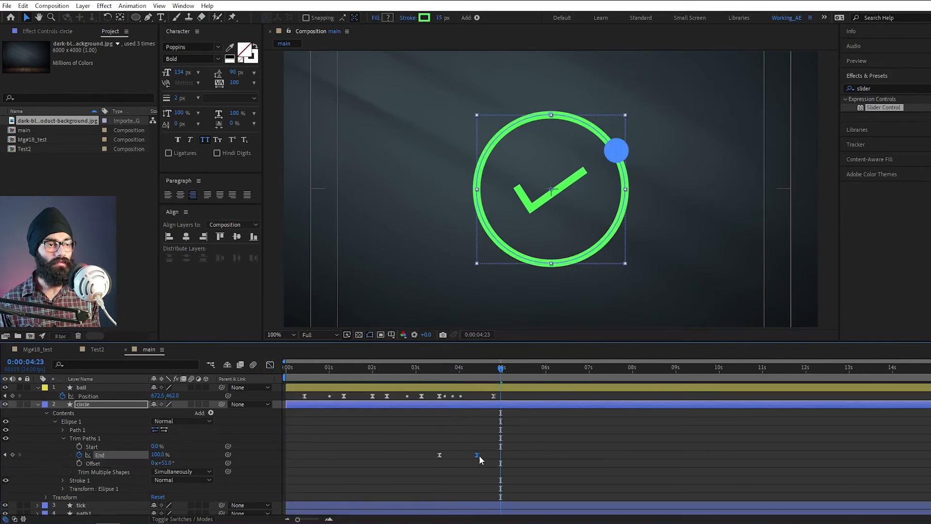
mouse_move(451, 369)
mouse_down()
mouse_move(479, 392)
mouse_move(305, 381)
mouse_up()
key(space)
click(38, 405)
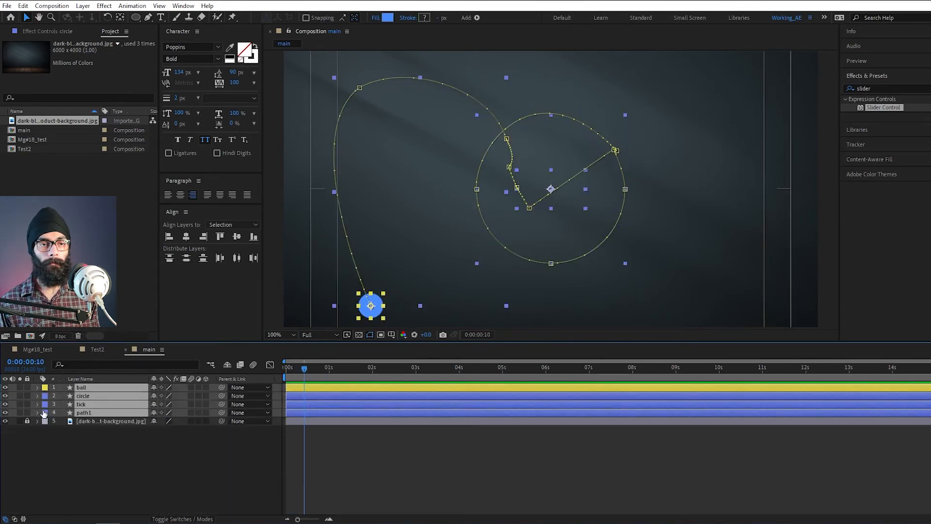
click(555, 272)
key(space)
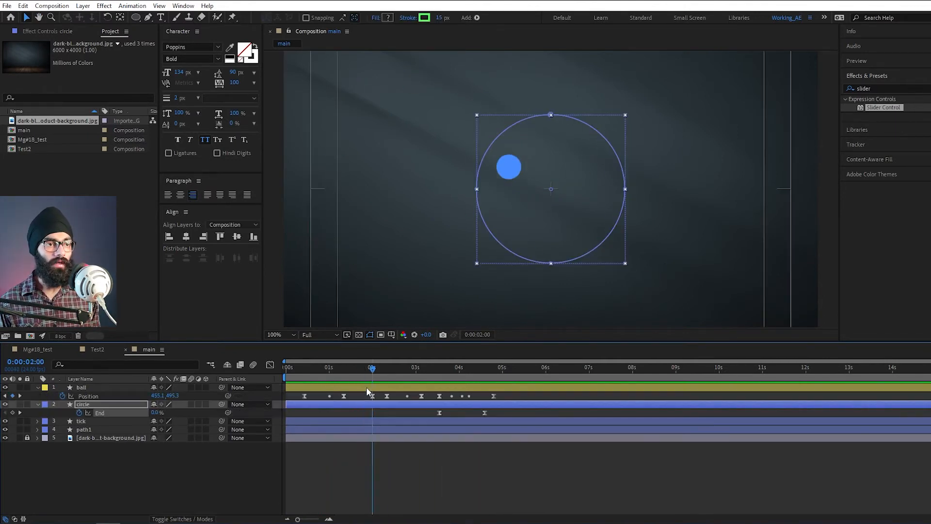
Step: Try different easing on the ball's Position keyframes at 0:00:02:00 and 0:00:02:08, and preview the motion
mouse_move(367, 390)
mouse_down()
mouse_move(385, 389)
mouse_move(373, 393)
mouse_move(386, 373)
mouse_move(364, 395)
mouse_up()
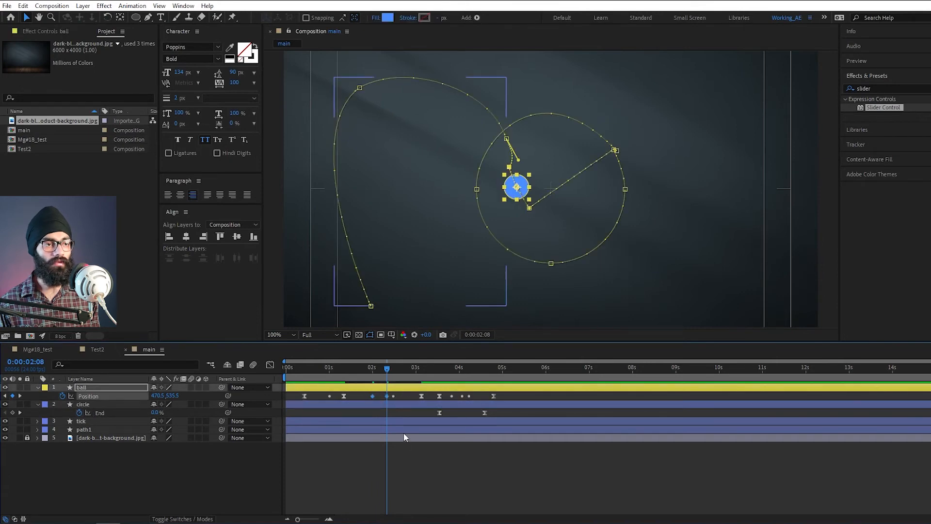
key(F9)
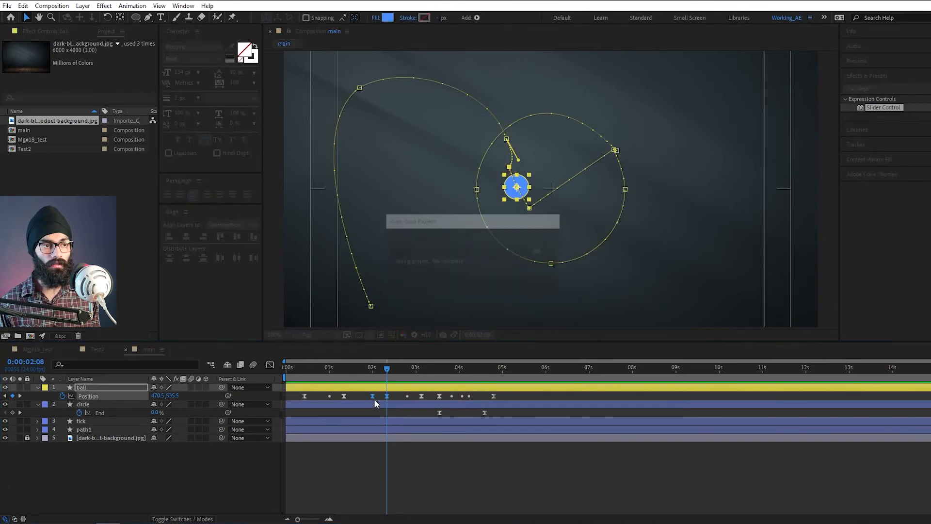
ctrl+click(373, 396)
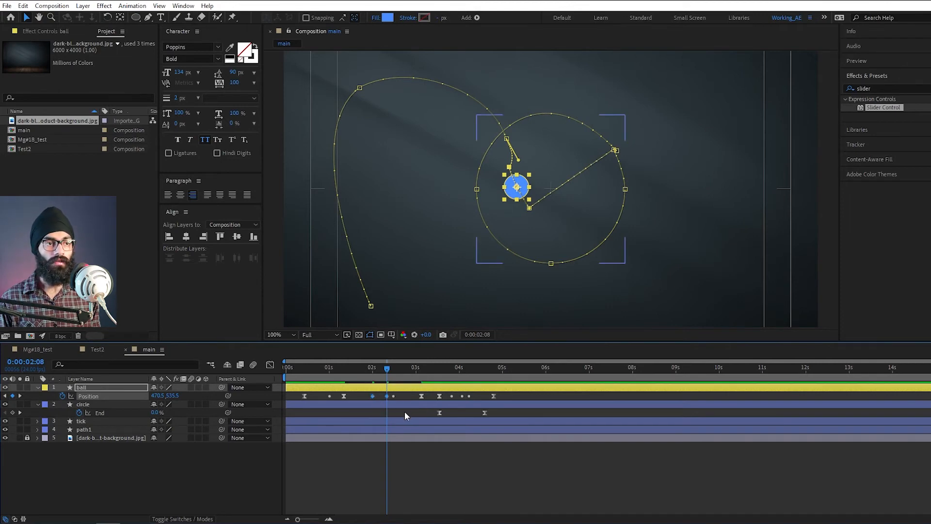
drag(382, 367, 333, 374)
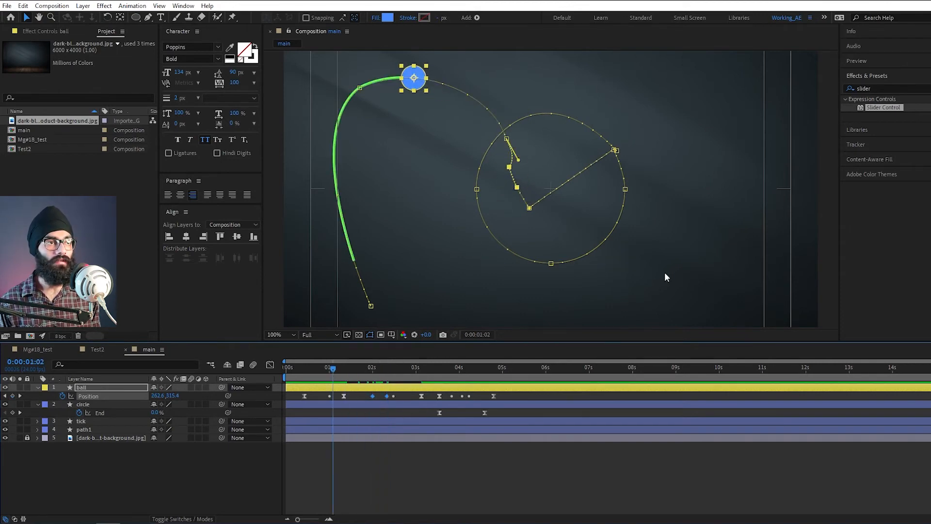
key(space)
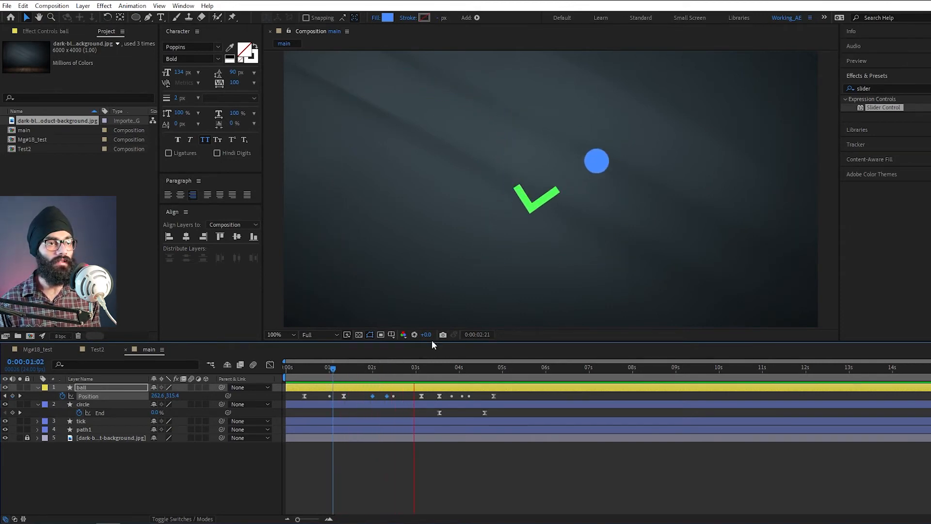
key(space)
Step: Remove the easing from only the ball's Position keyframe at 0:00:02:00, and preview the animation from near the start
click(378, 372)
drag(387, 369, 375, 368)
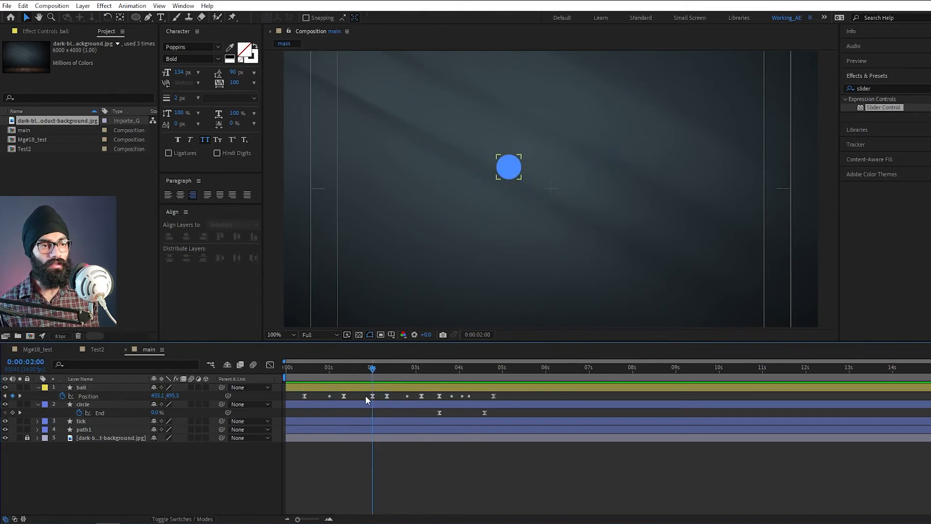
ctrl+click(372, 396)
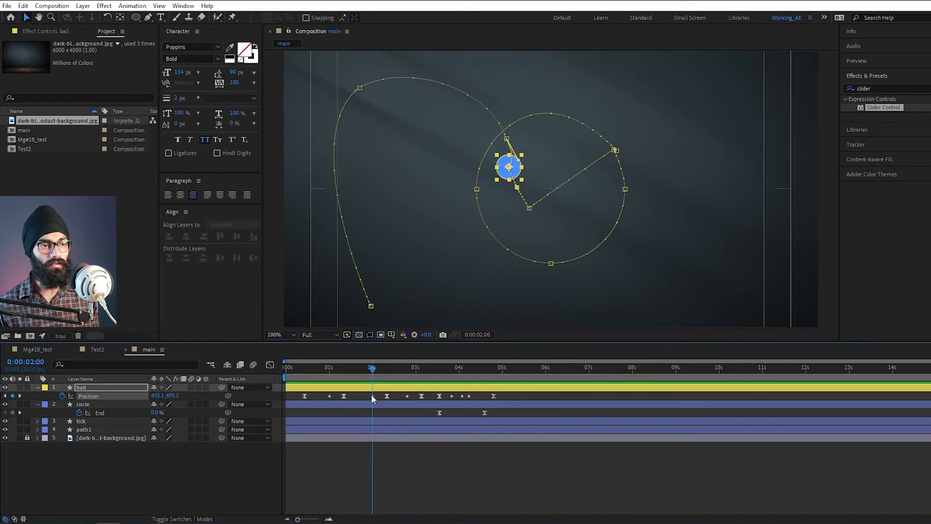
key(space)
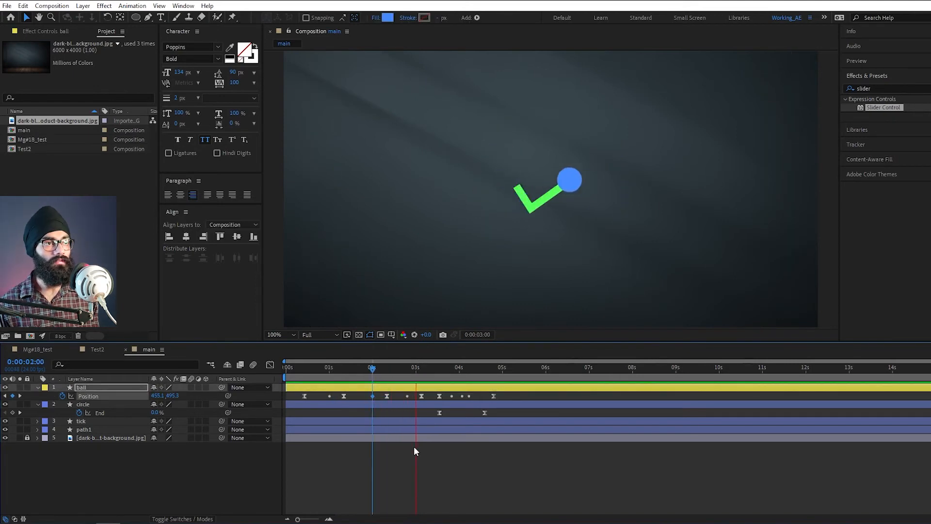
drag(377, 372, 275, 384)
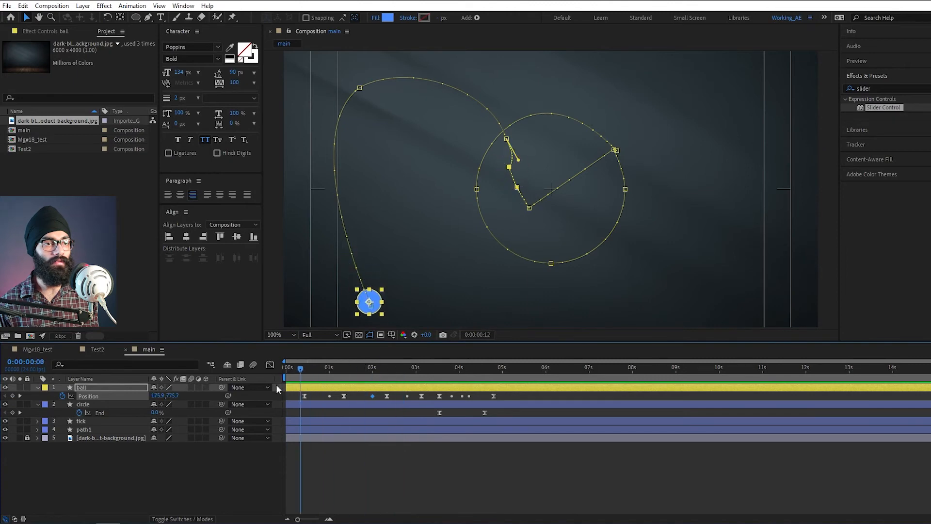
key(space)
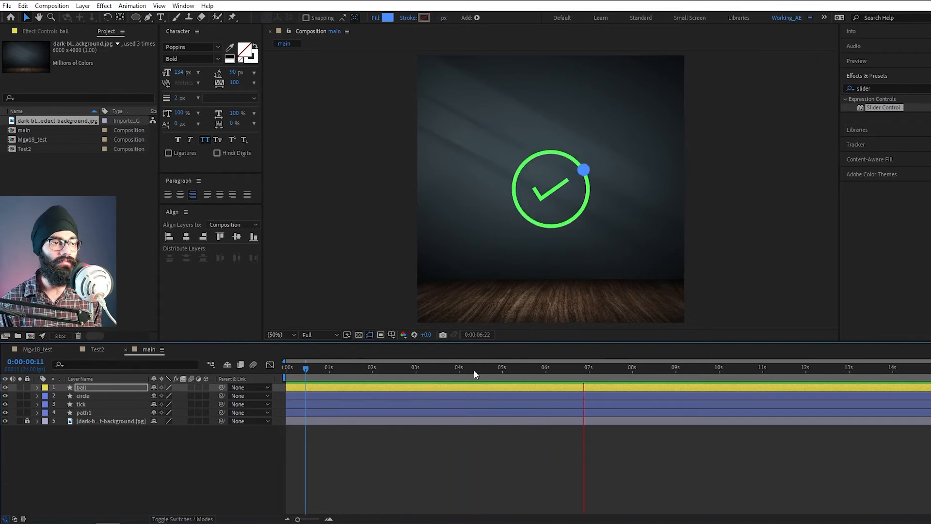
Step: End the work area at about 0:00:04:17 and set the current time to the ball's first Position keyframe at 0:00:00:10
drag(470, 368, 489, 376)
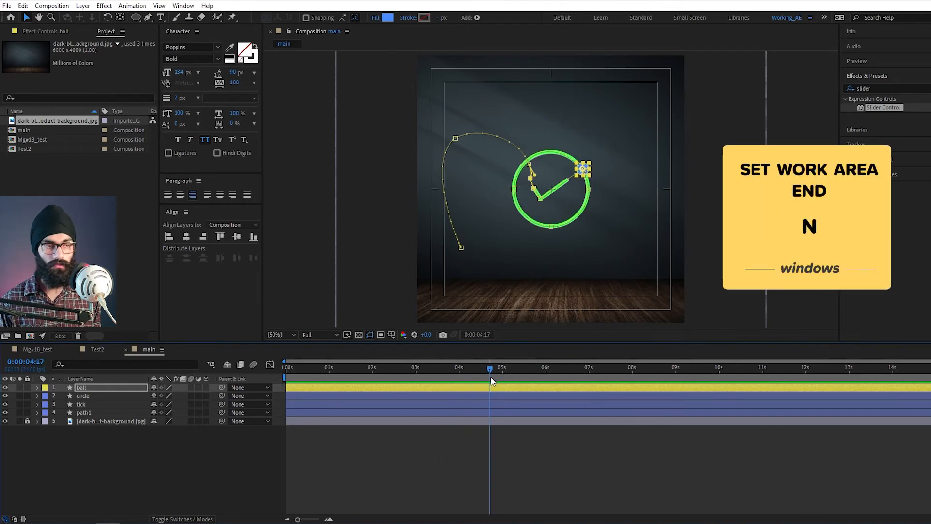
key(n)
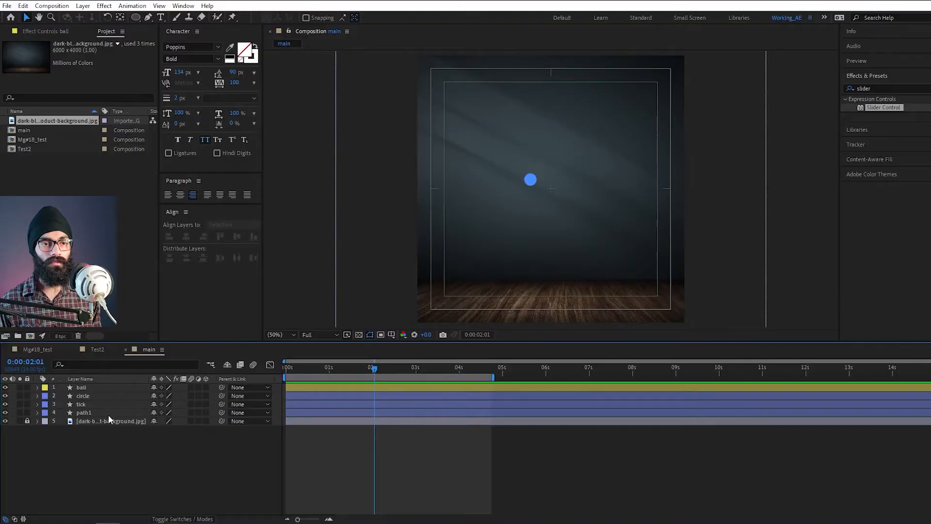
click(106, 389)
key(p)
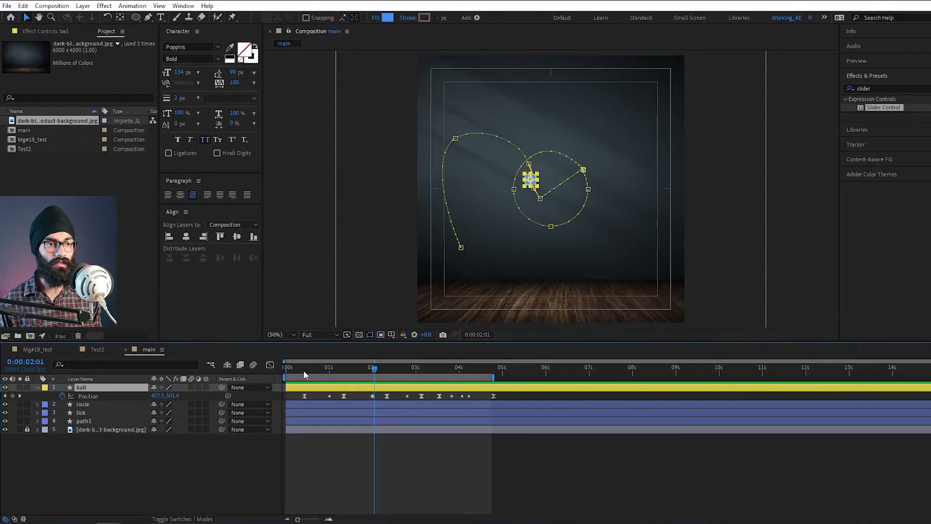
drag(303, 371, 304, 371)
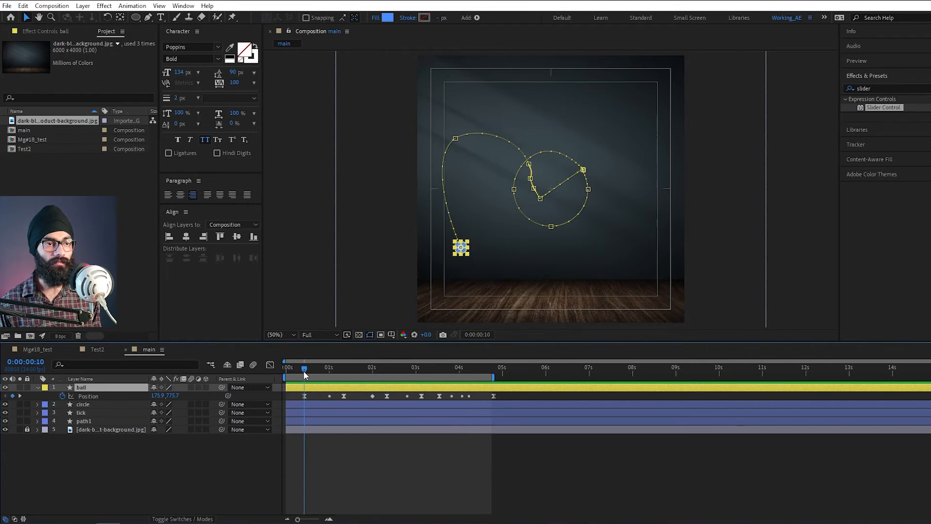
Step: Delete Stroke 1 from the ball layer's Ellipse 1
click(39, 388)
click(45, 405)
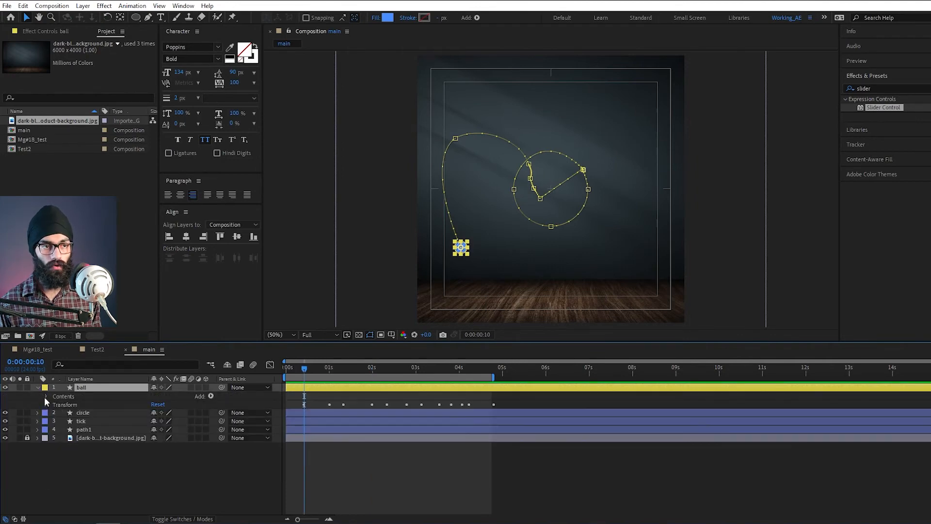
click(45, 397)
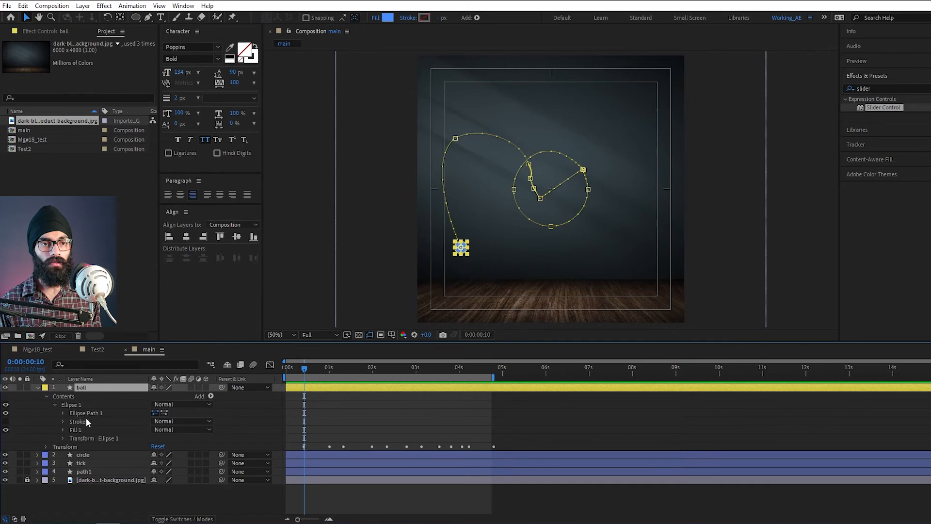
click(83, 424)
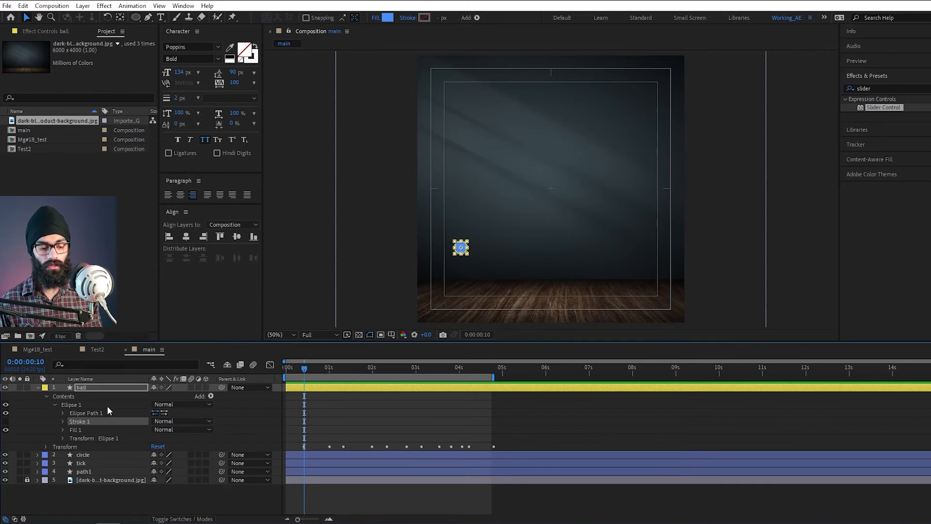
key(Delete)
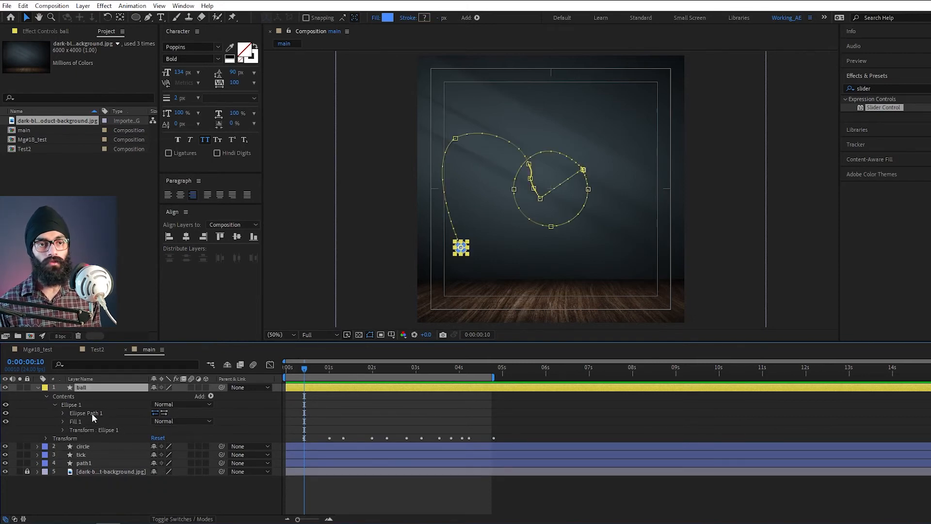
Step: Convert the ball's Ellipse Path 1 to a Bezier path
click(63, 412)
click(92, 415)
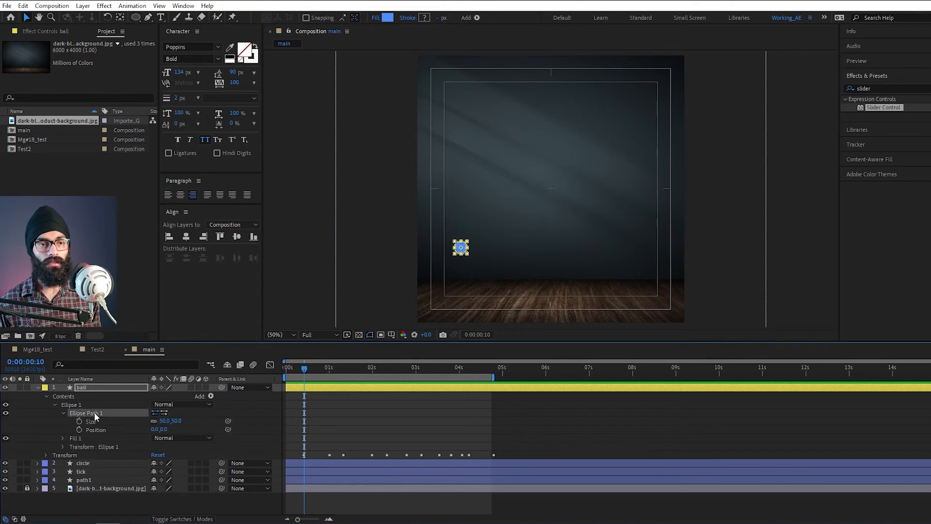
right_click(95, 416)
click(141, 445)
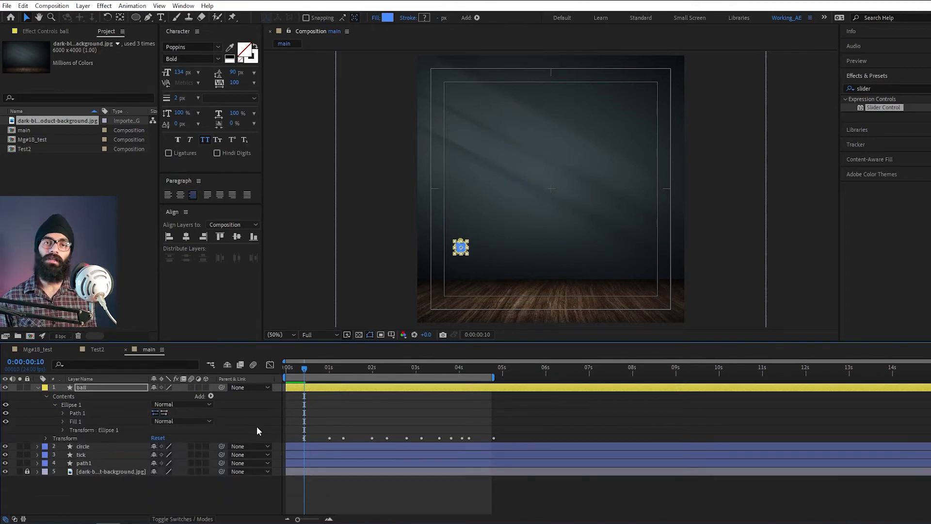
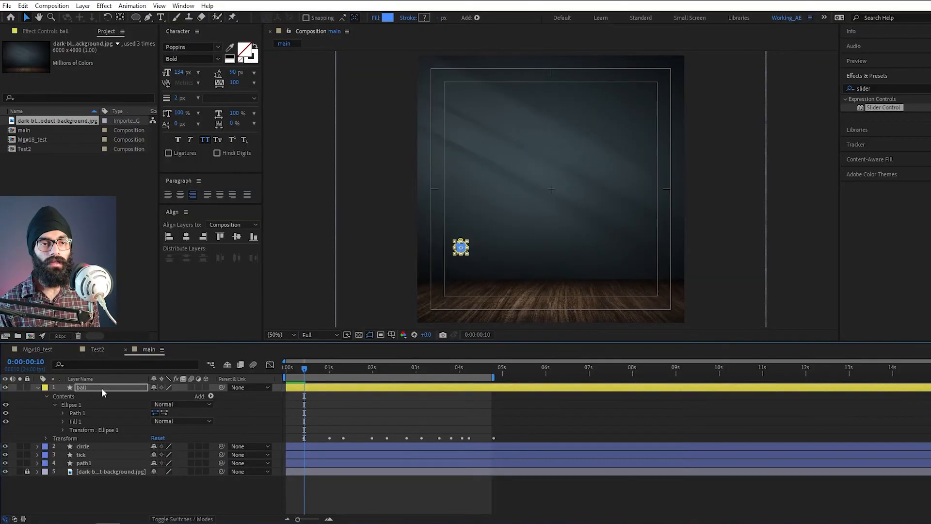
Step: Set the ball layer's Auto-Orientation to Orient Along Path, and check its rotation along the motion path
right_click(102, 391)
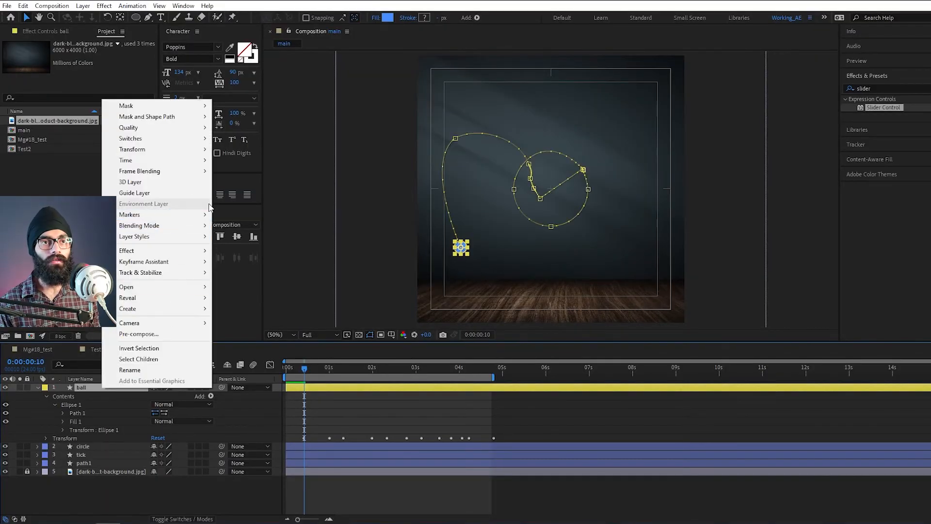
mouse_move(174, 149)
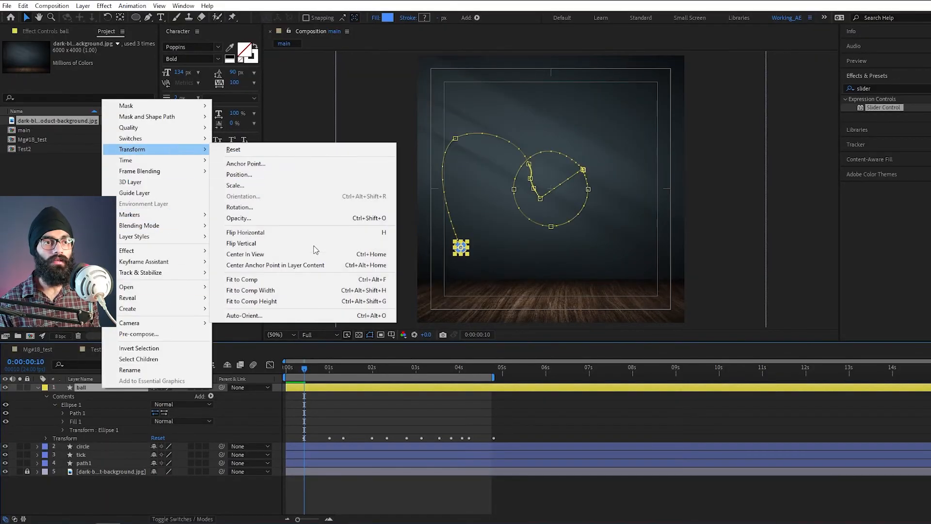
click(326, 316)
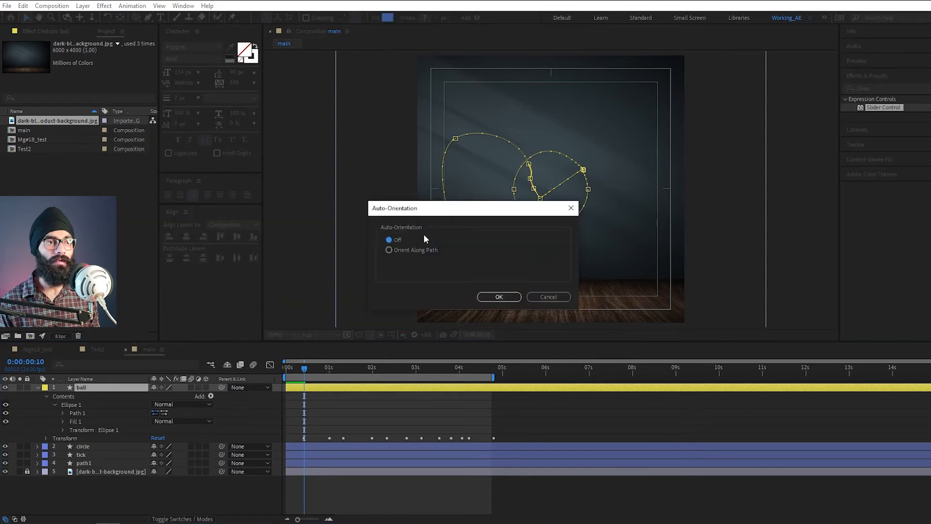
click(431, 250)
click(499, 297)
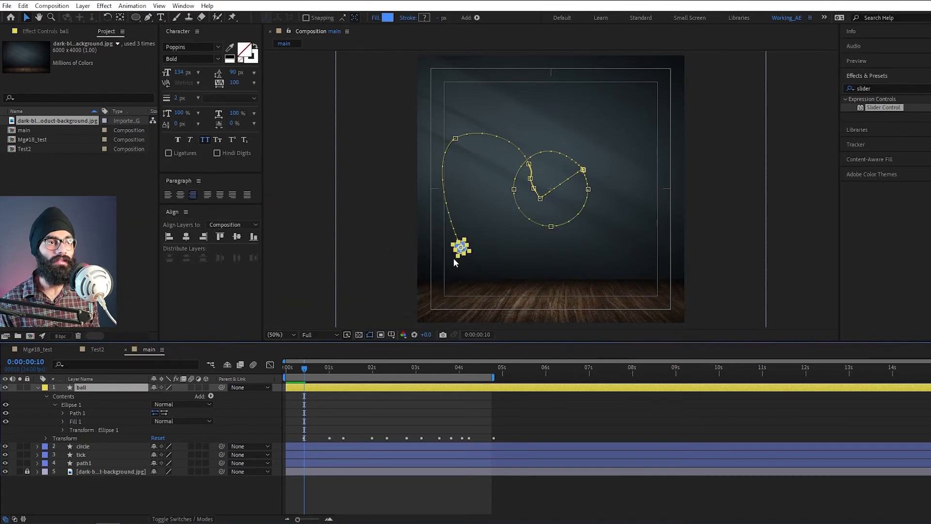
drag(306, 370, 356, 394)
key(space)
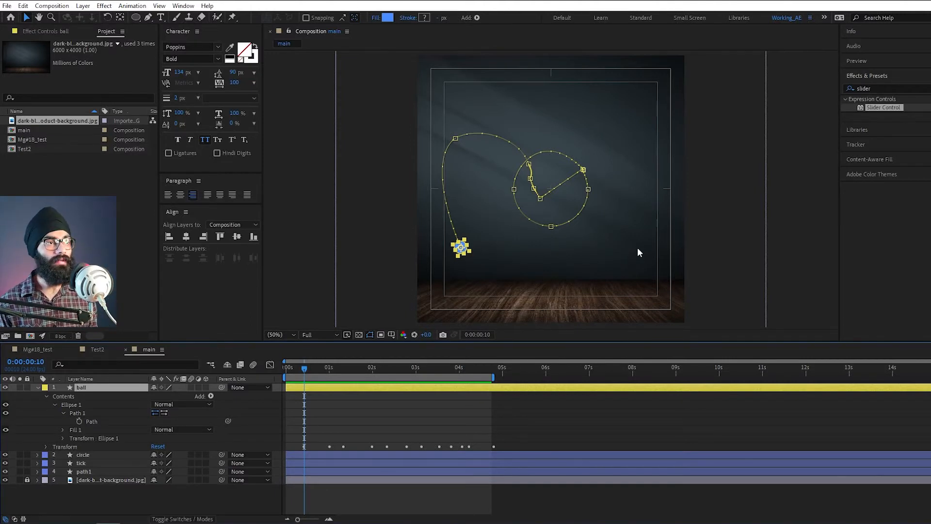
Step: Add a keyframe to the ball's Path 1 shape at 0:00:00:10
click(730, 252)
scroll(443, 249, up, 3)
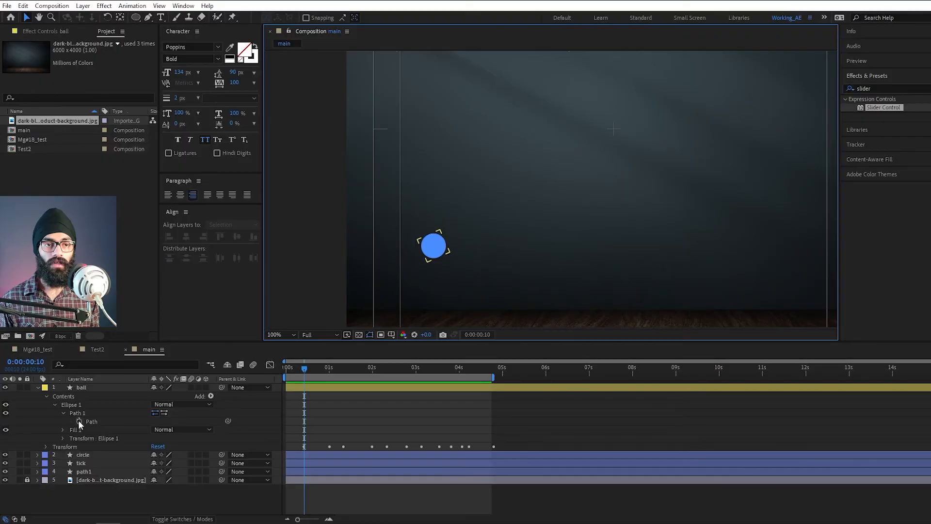
click(391, 429)
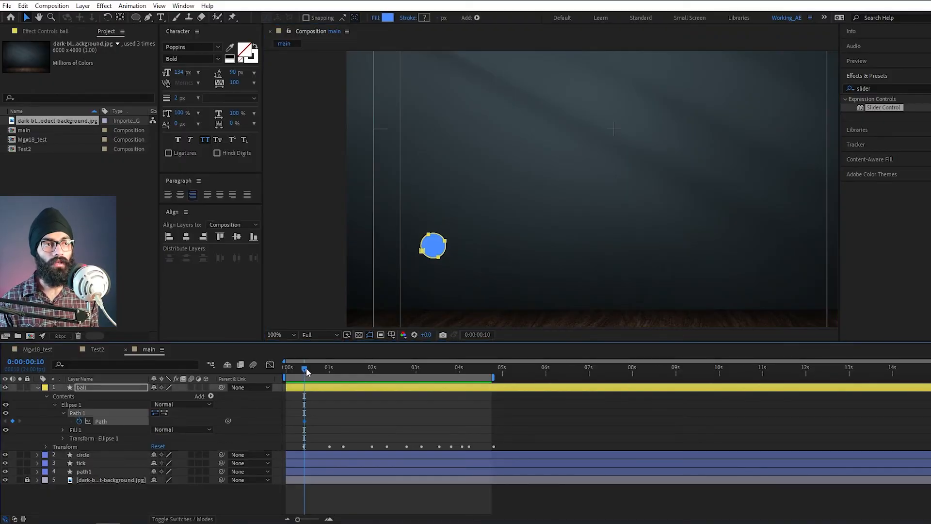
Step: Show only the ball layer's keyframed properties and add Path keyframes at 0:00:02:08 and 0:00:03:03
drag(307, 372, 337, 373)
scroll(505, 124, down, 1)
key(space)
drag(554, 136, 537, 184)
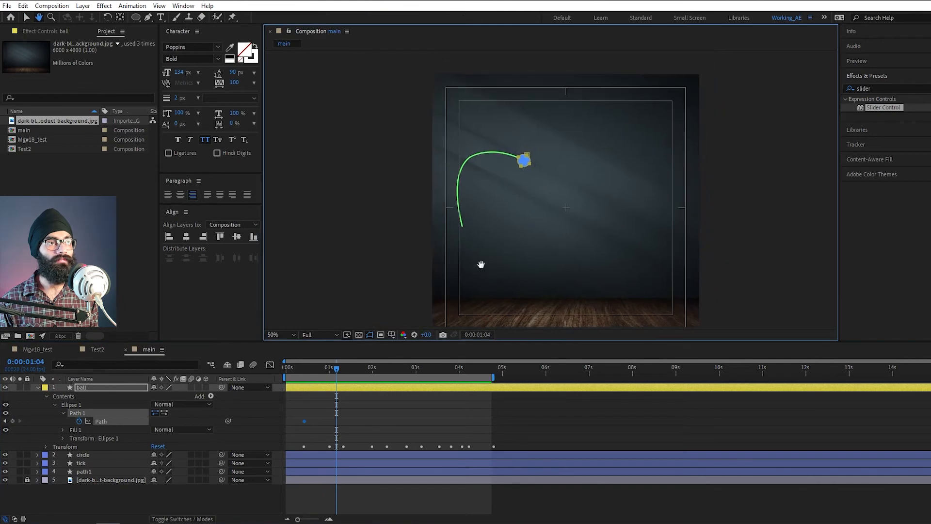
drag(339, 366, 354, 374)
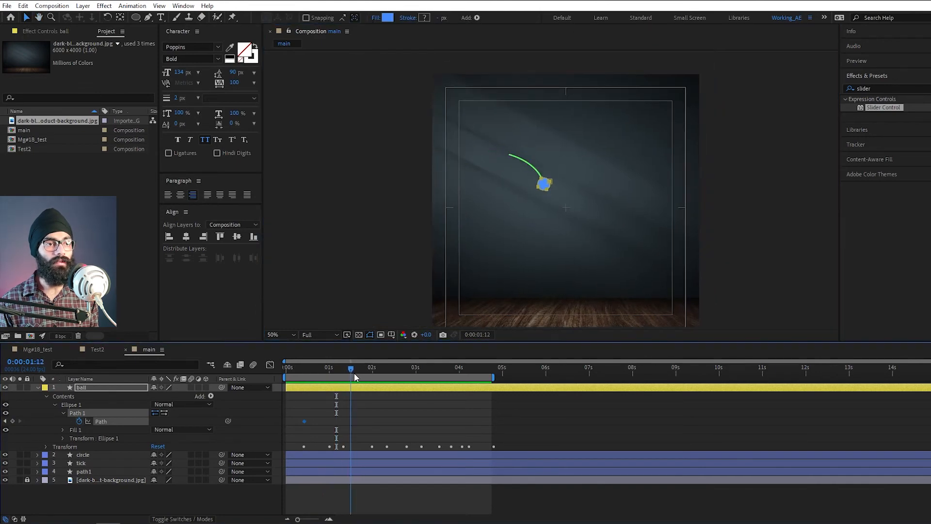
key(u)
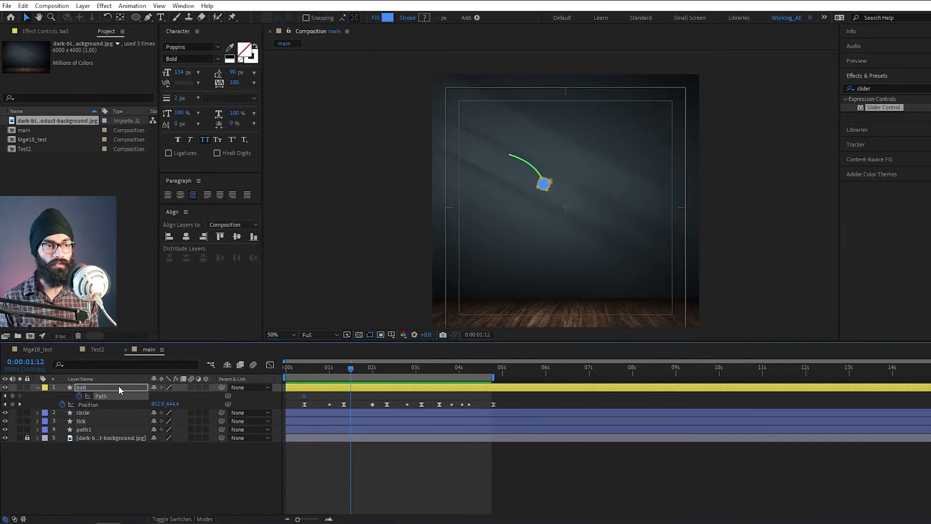
mouse_move(356, 371)
mouse_down()
mouse_move(344, 376)
mouse_move(368, 376)
mouse_up()
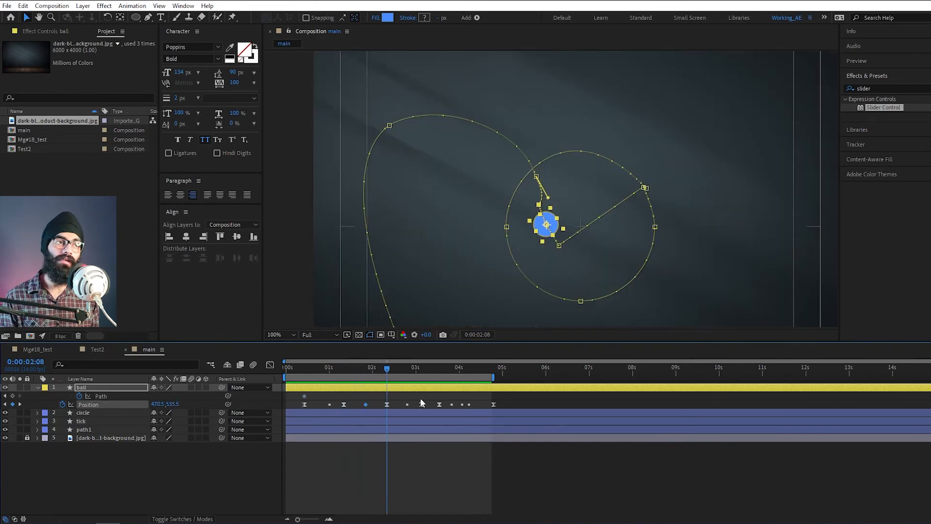
click(12, 396)
drag(430, 376, 420, 380)
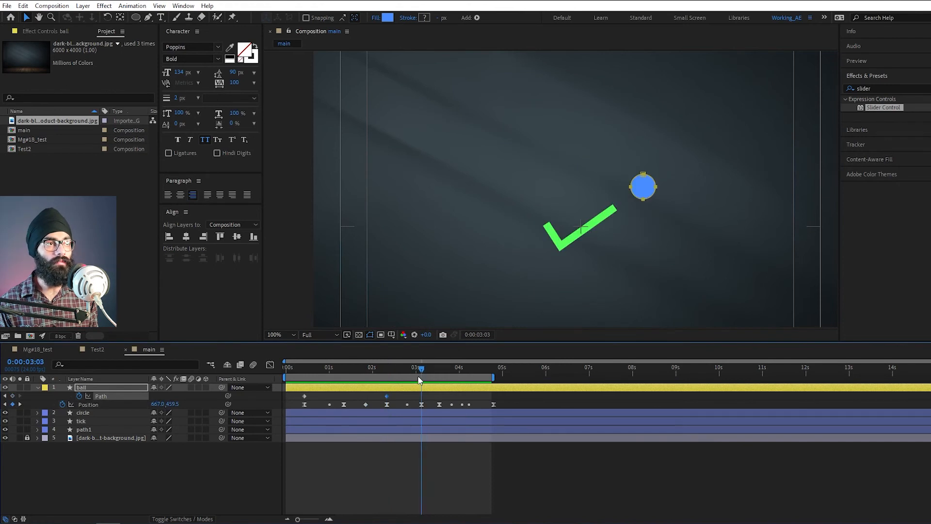
click(12, 396)
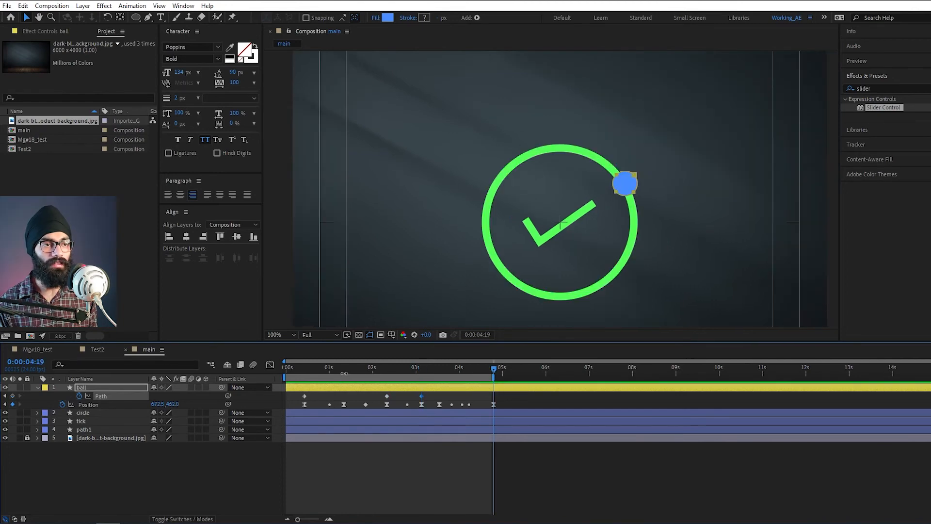
Step: Squash the ball along its direction of travel with a Path keyframe at 0:00:00:12
drag(344, 373, 304, 374)
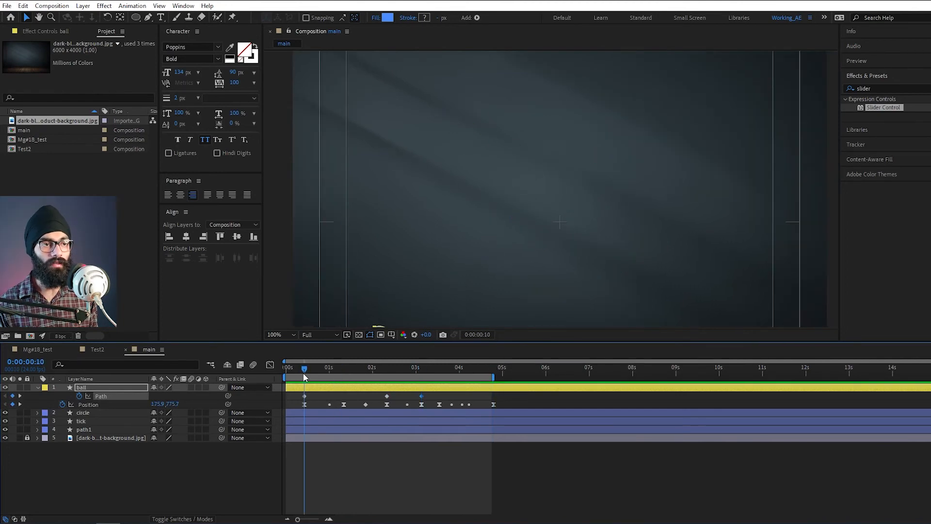
drag(486, 257, 473, 229)
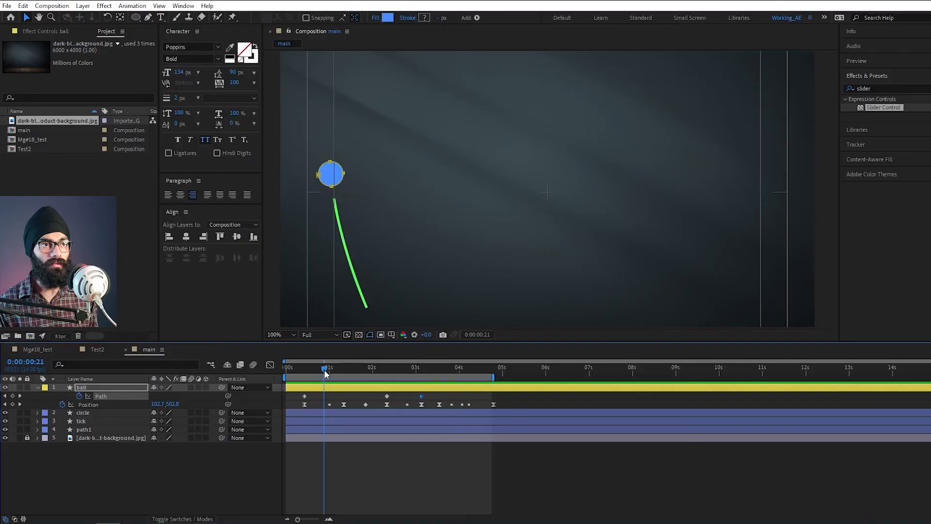
drag(324, 370, 319, 370)
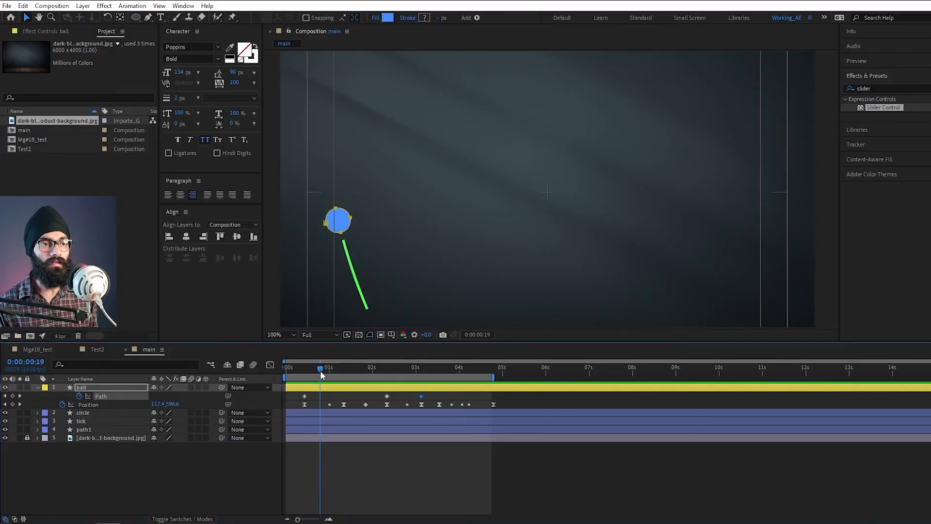
drag(336, 232, 379, 233)
scroll(369, 245, up, 1)
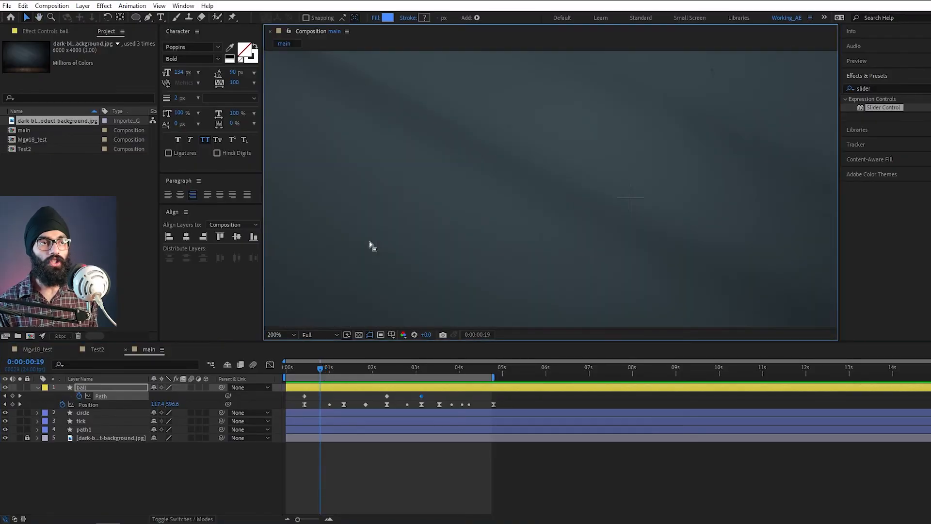
drag(340, 256, 639, 204)
click(305, 371)
scroll(504, 263, down, 1)
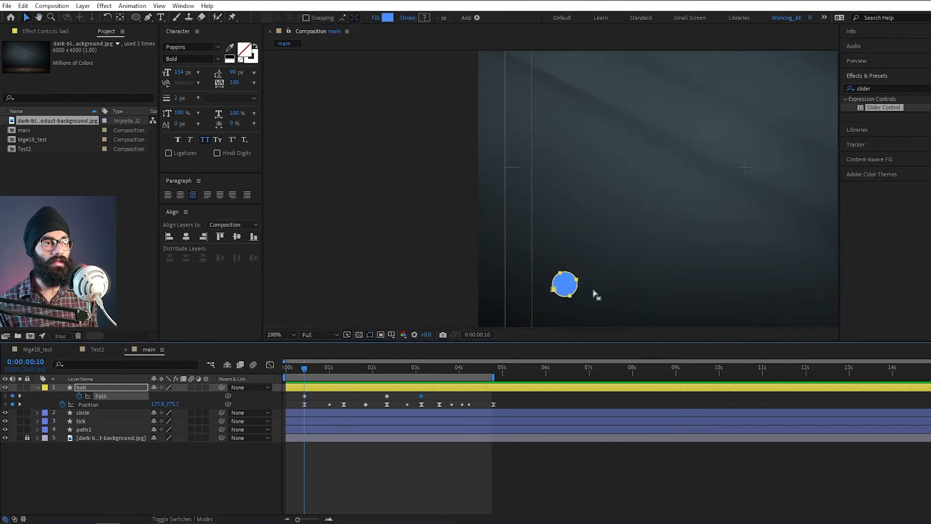
drag(566, 308, 543, 258)
scroll(542, 258, up, 1)
drag(554, 292, 534, 221)
key(v)
click(308, 371)
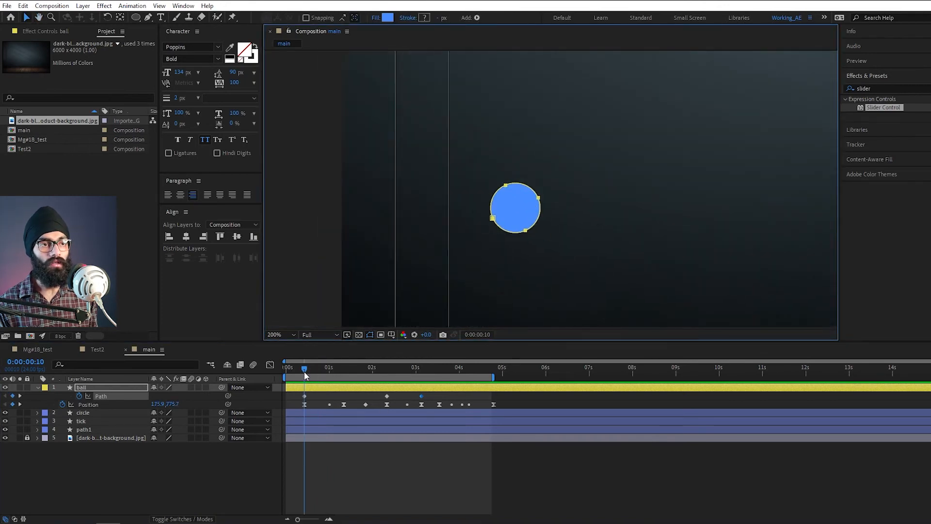
drag(309, 370, 311, 371)
key(equal)
key(equal)
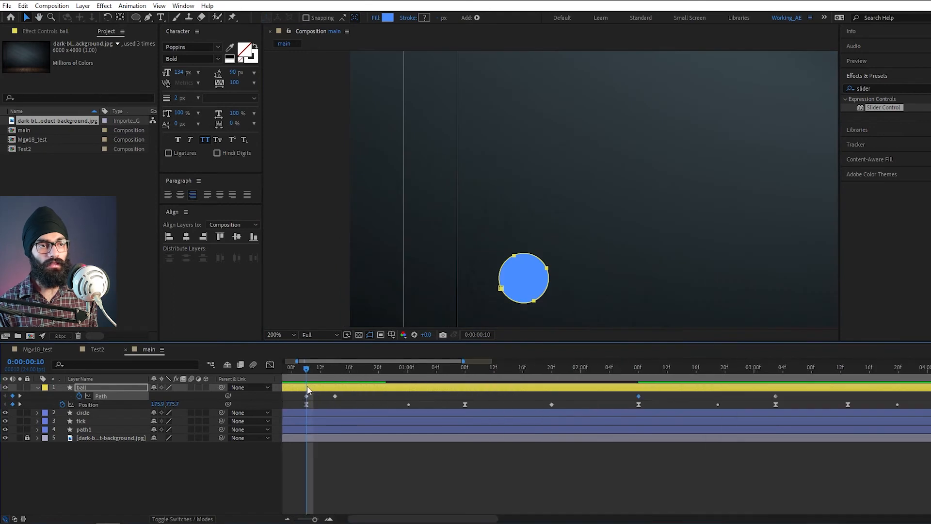
drag(306, 370, 312, 370)
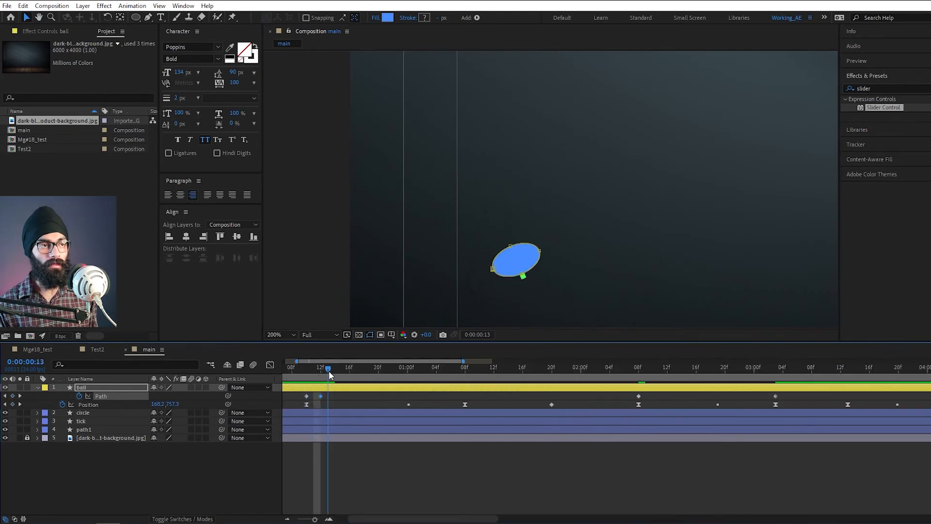
Step: Paste the round ball shape as a Path keyframe at 0:00:00:14 and narrow the ball's sides at 0:00:00:16
drag(329, 372, 350, 371)
key(ctrl+v)
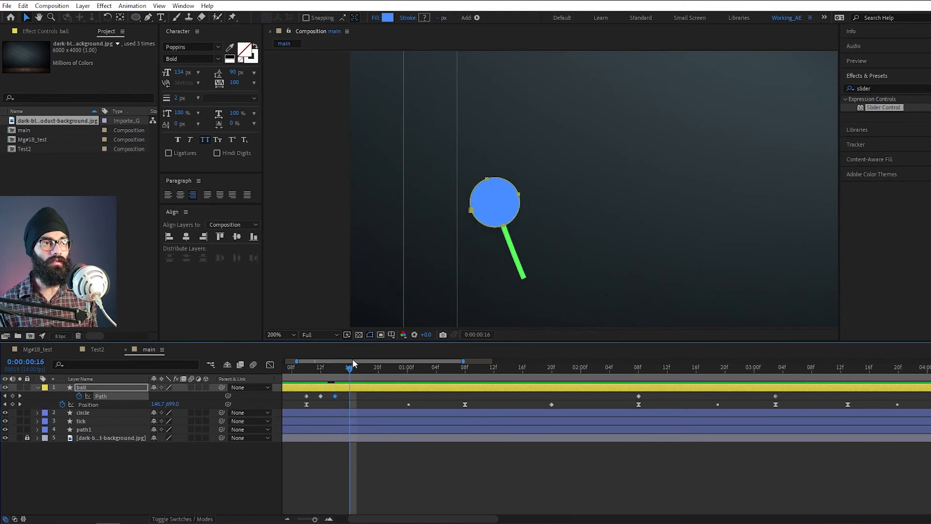
double_click(522, 192)
drag(519, 193, 512, 197)
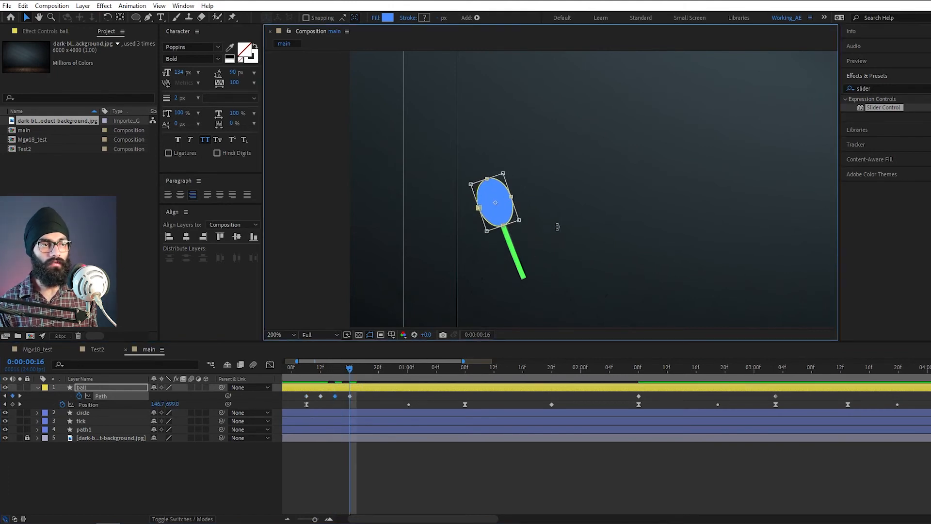
key(Return)
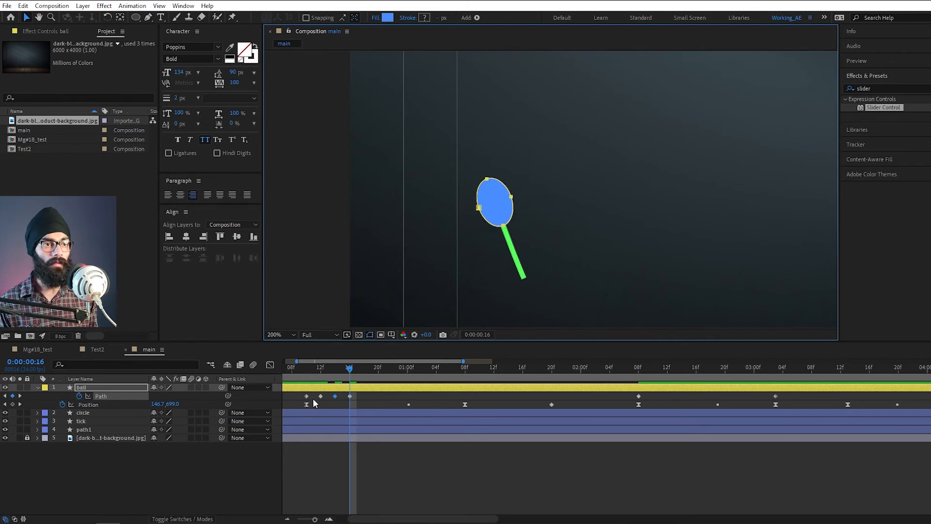
key(space)
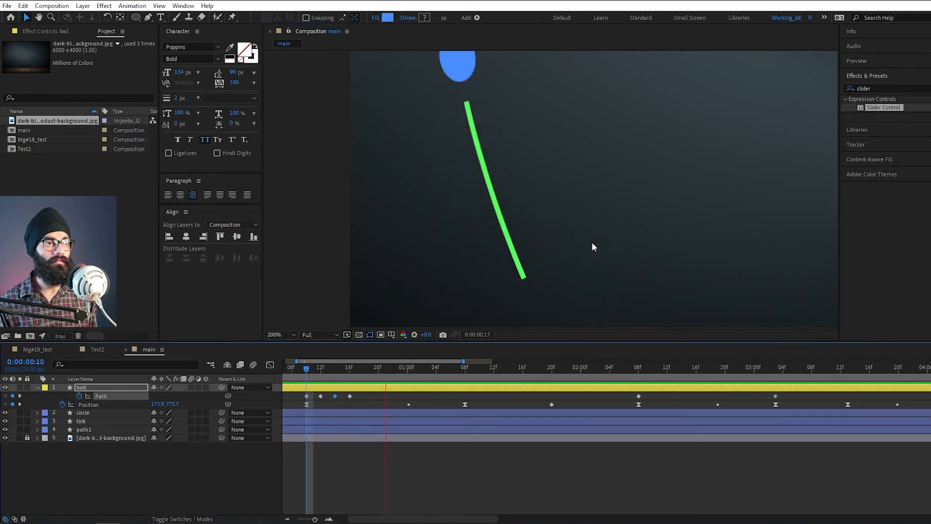
key(space)
Step: Narrow the ball's sides with a Path keyframe at 0:00:01:20, where it reaches the end of the arch
scroll(540, 204, down, 2)
click(552, 367)
scroll(557, 182, up, 1)
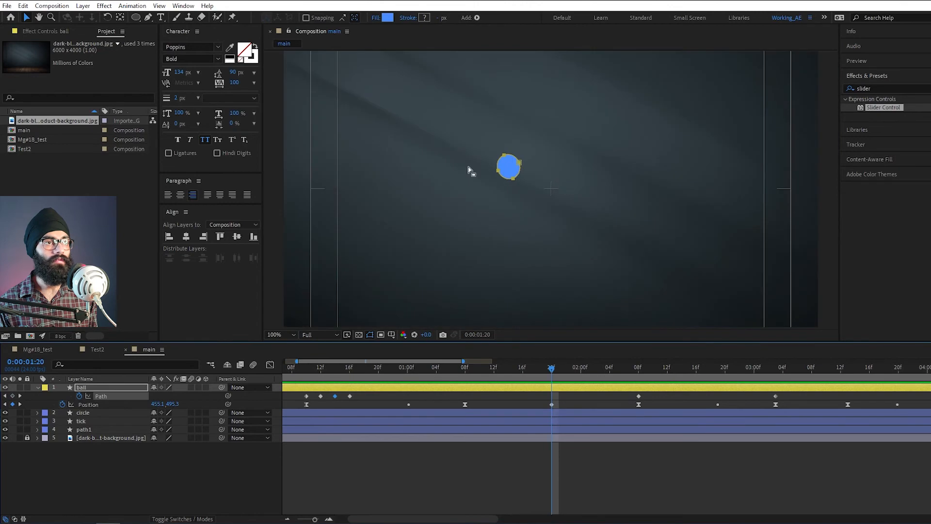
mouse_move(552, 368)
mouse_down()
mouse_move(612, 378)
mouse_move(552, 369)
mouse_up()
scroll(516, 251, up, 1)
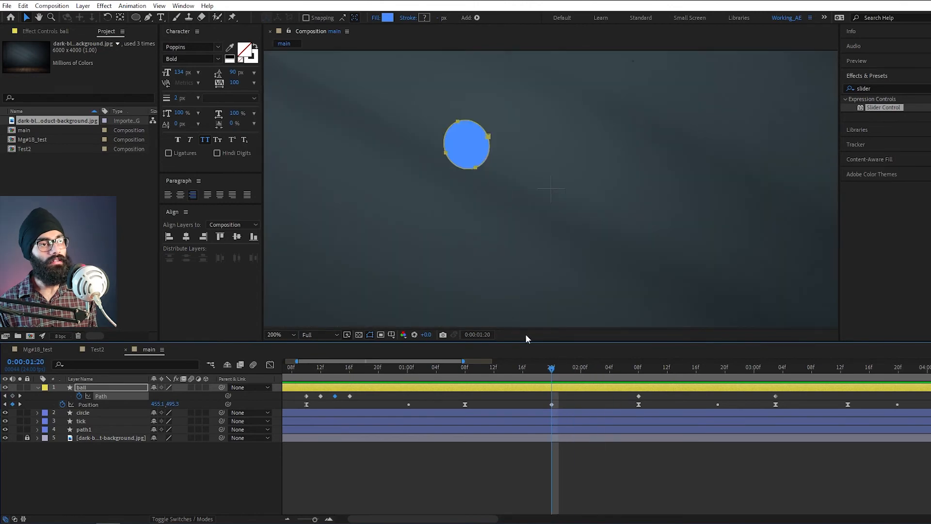
click(487, 130)
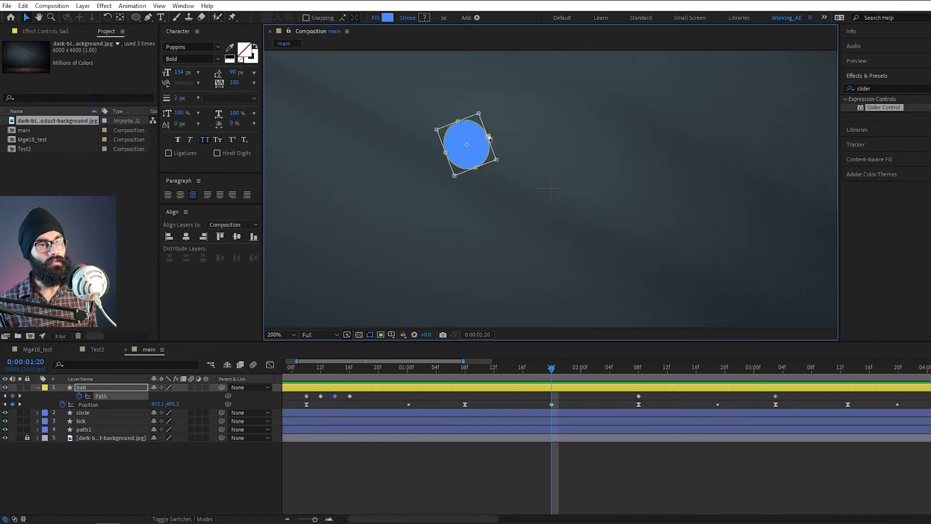
drag(488, 137, 479, 140)
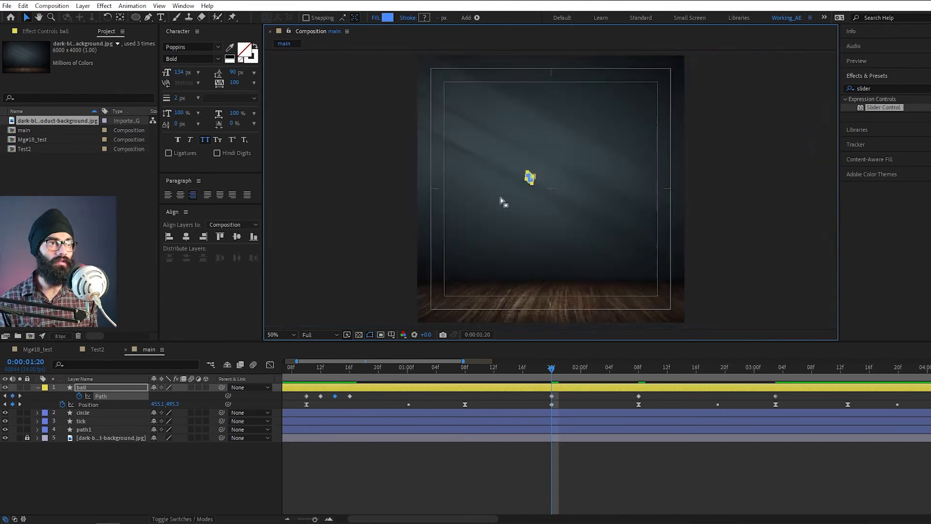
Step: Place the ball's Path keyframes that follow 0:00:01:20 at 0:00:01:22 and 0:00:02:03
click(554, 364)
key(shift+slash)
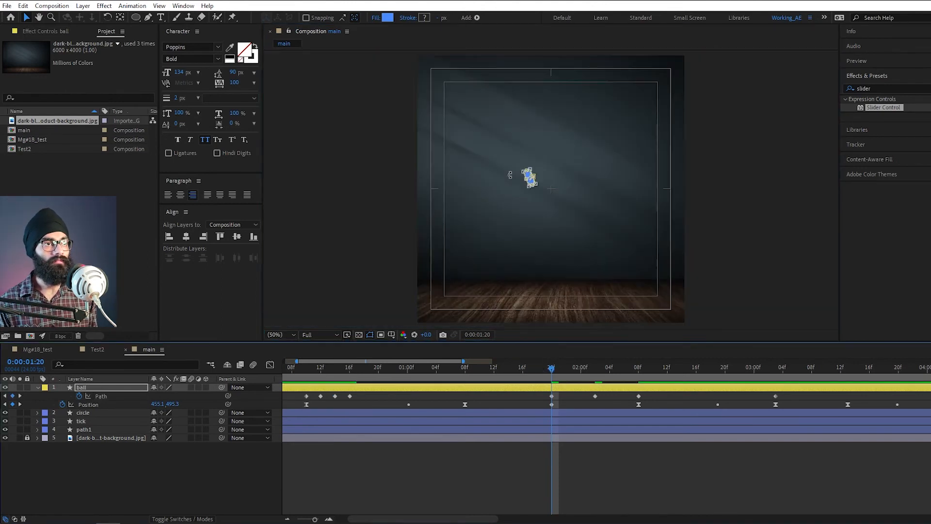
key(Return)
click(745, 275)
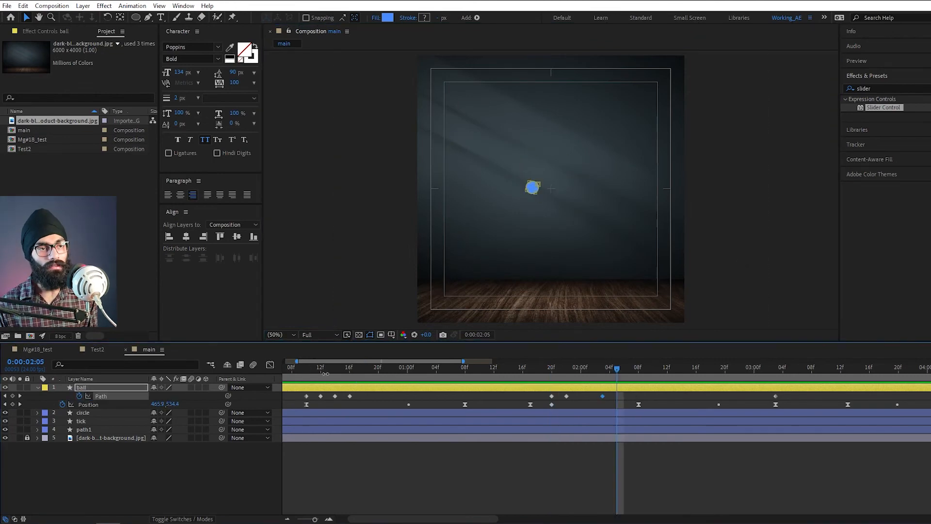
Step: Replace the Path keyframe at 0:00:00:12 with the one from 0:00:00:14 and preview the animation
click(320, 375)
click(321, 397)
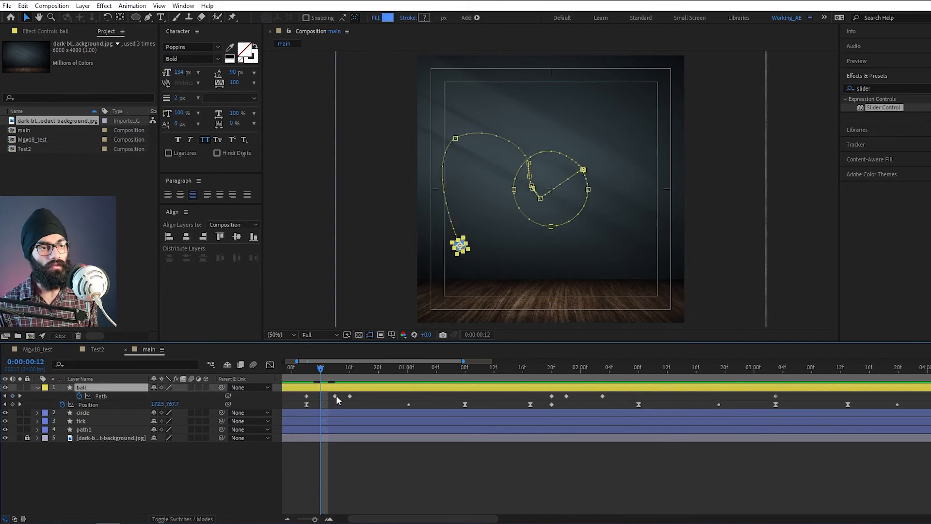
drag(337, 396, 325, 396)
click(299, 369)
key(space)
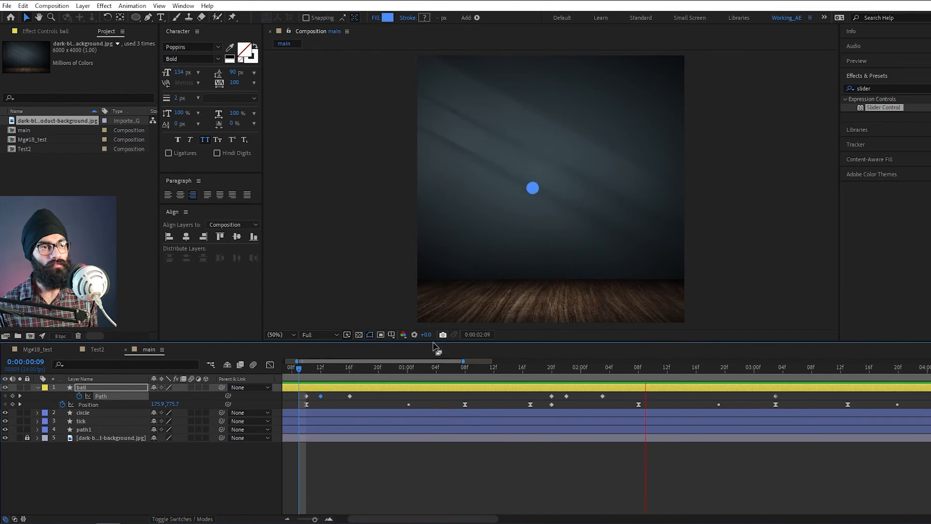
Step: Move the three middle Path keyframes earlier together so they start at 0:00:01:08, and preview the animation
drag(349, 367, 465, 381)
drag(608, 392, 549, 403)
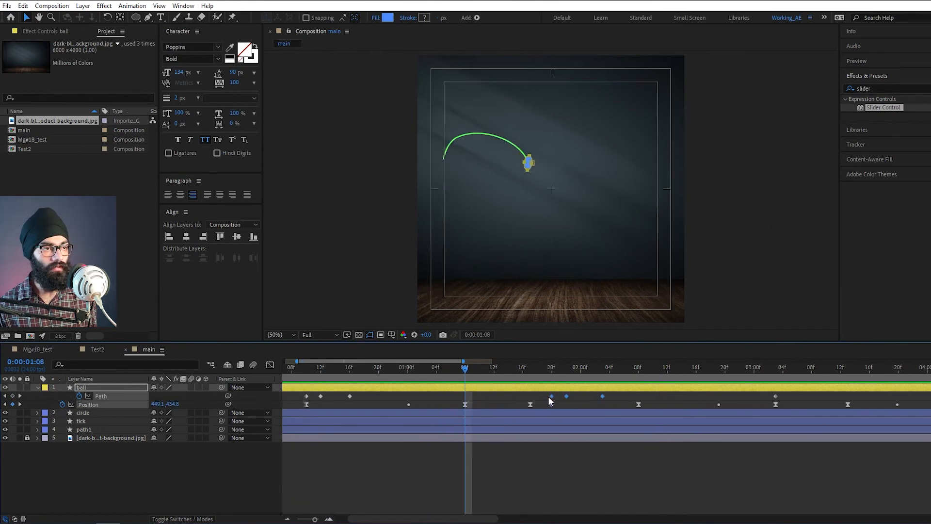
click(564, 403)
drag(617, 398, 466, 396)
click(379, 368)
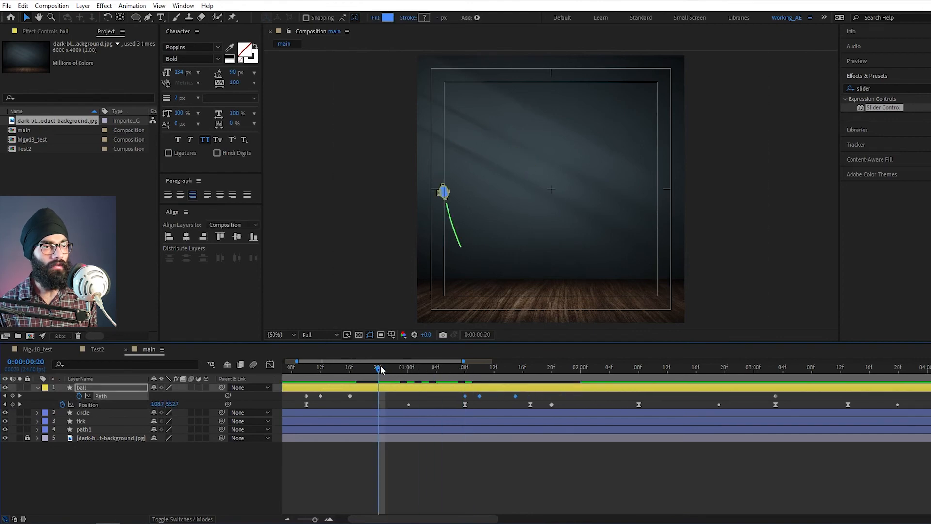
key(space)
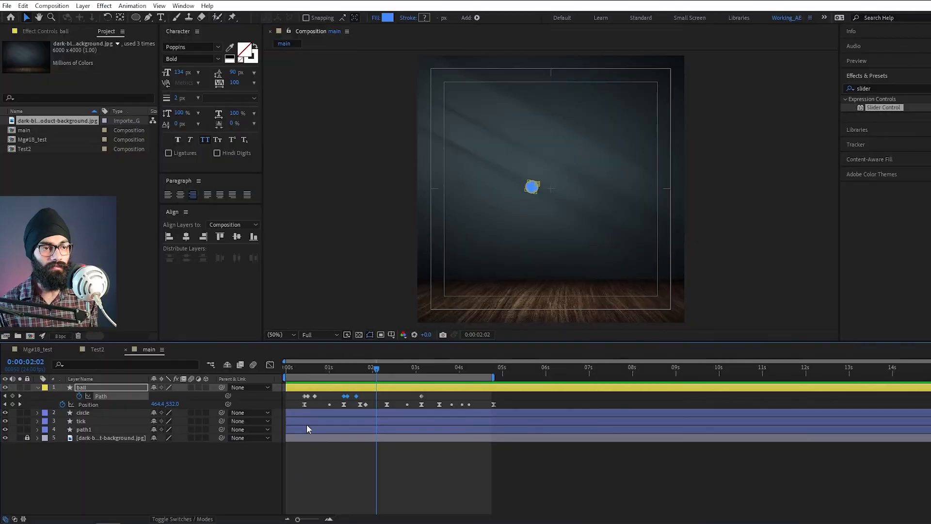
scroll(307, 429, up, 3)
key(space)
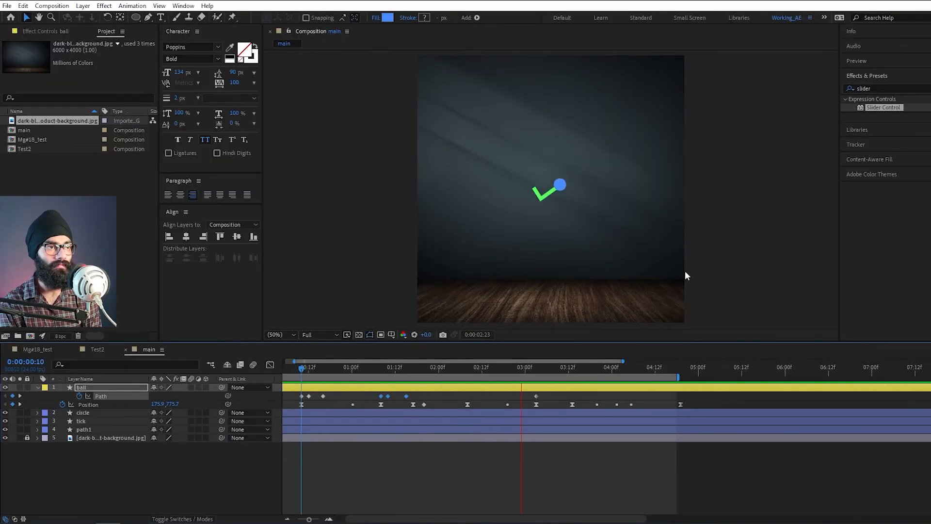
Step: Narrow the ball's sides with a Path keyframe at 0:00:03:17 and check its shape to the end of the ring
click(540, 370)
drag(540, 370, 587, 375)
scroll(625, 134, up, 1)
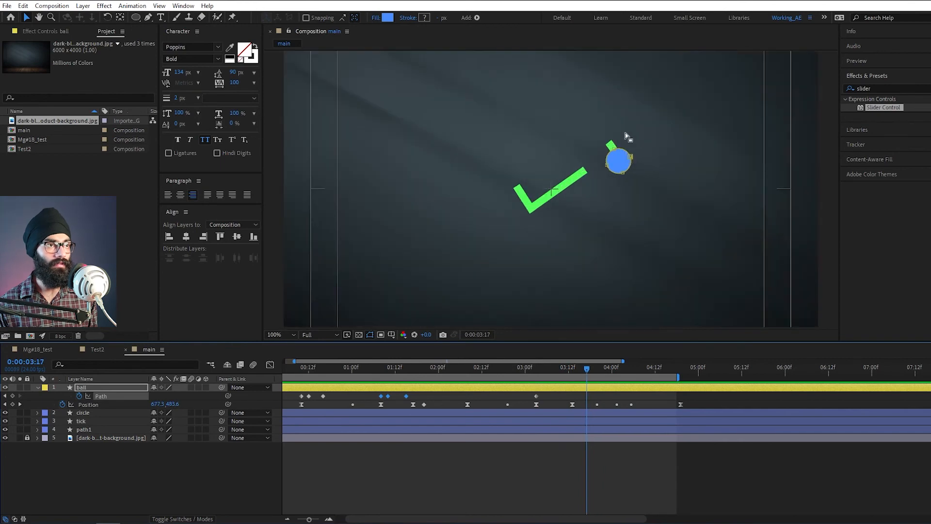
click(633, 158)
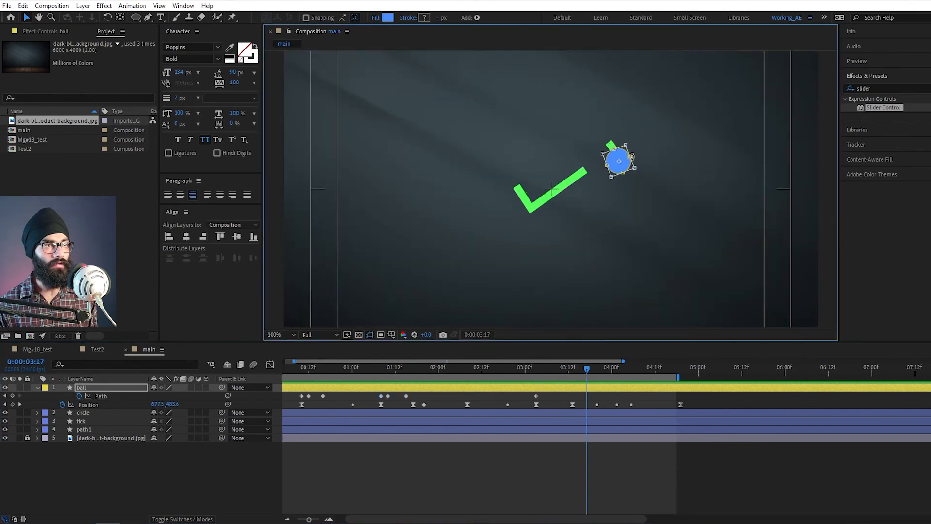
drag(633, 156, 627, 158)
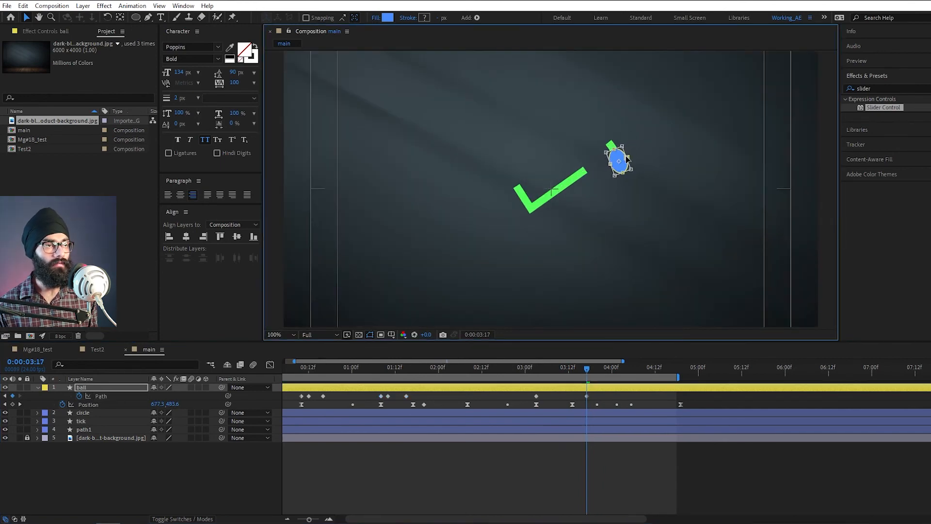
double_click(641, 165)
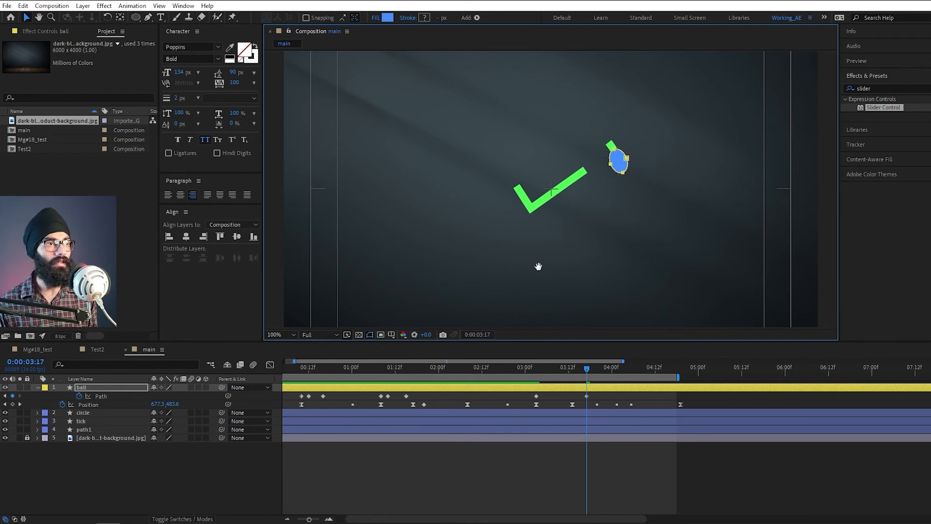
key(space)
key(space)
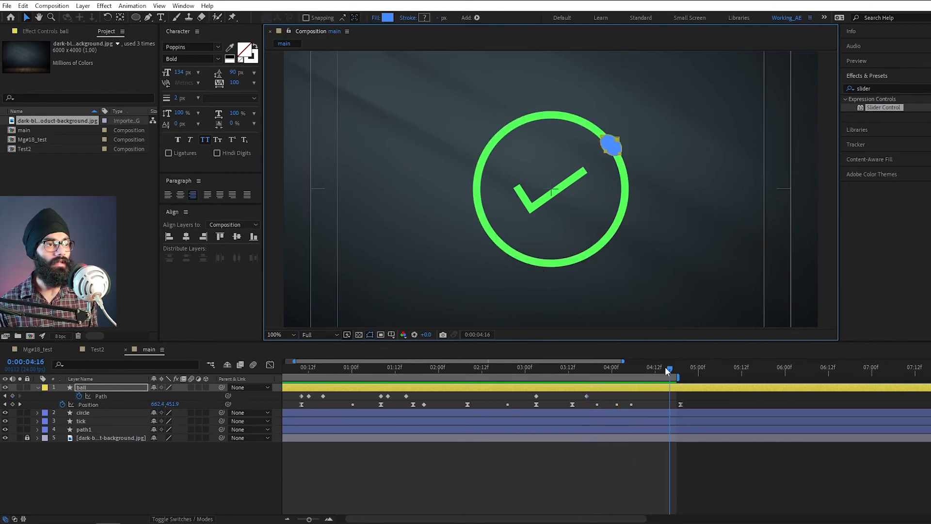
Step: Shrink the ball to a tiny dot with a Path keyframe at 0:00:04:19
drag(669, 368, 681, 372)
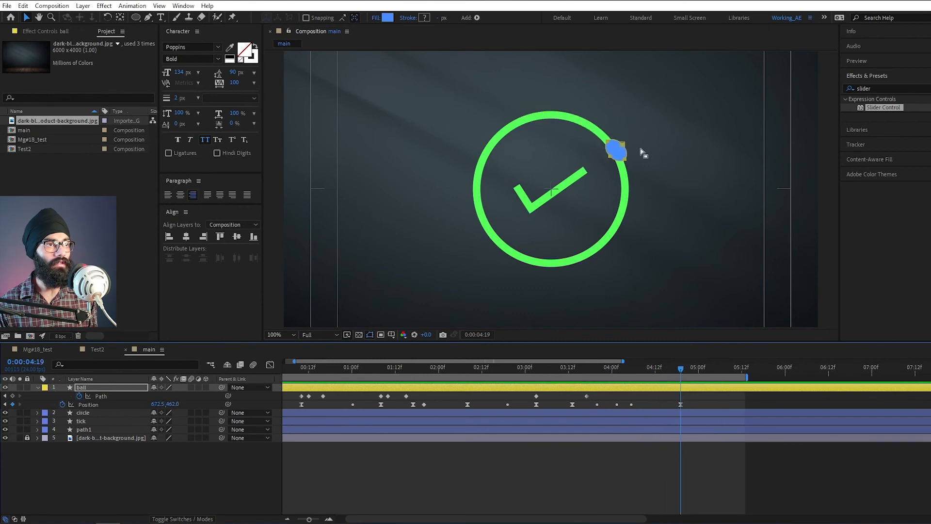
click(624, 143)
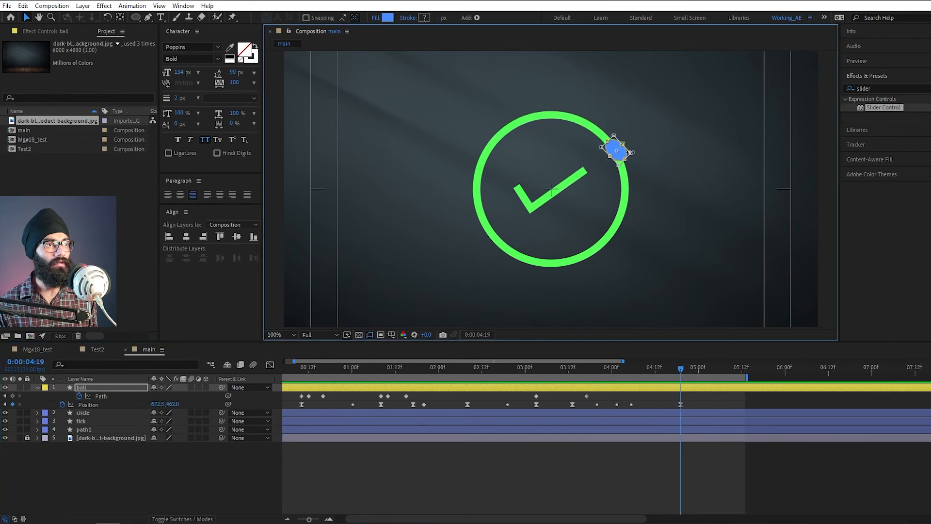
drag(631, 152, 625, 154)
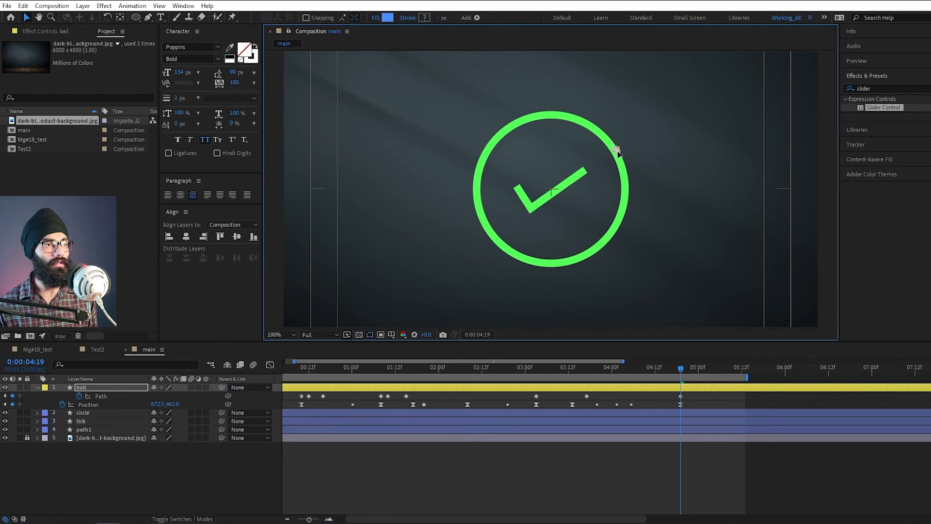
Step: Trim the ball layer's out point to 0:00:04:19 and preview the whole animation
click(680, 372)
click(693, 391)
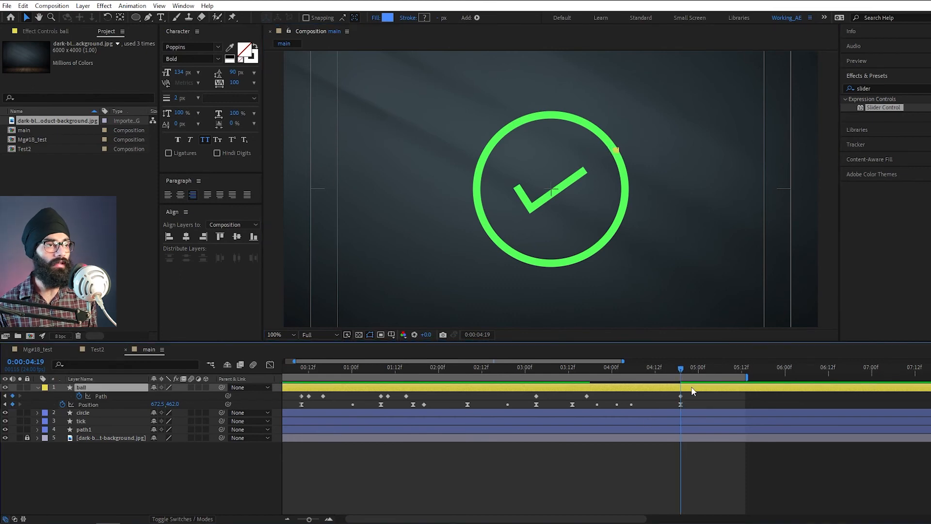
key(alt+bracketright)
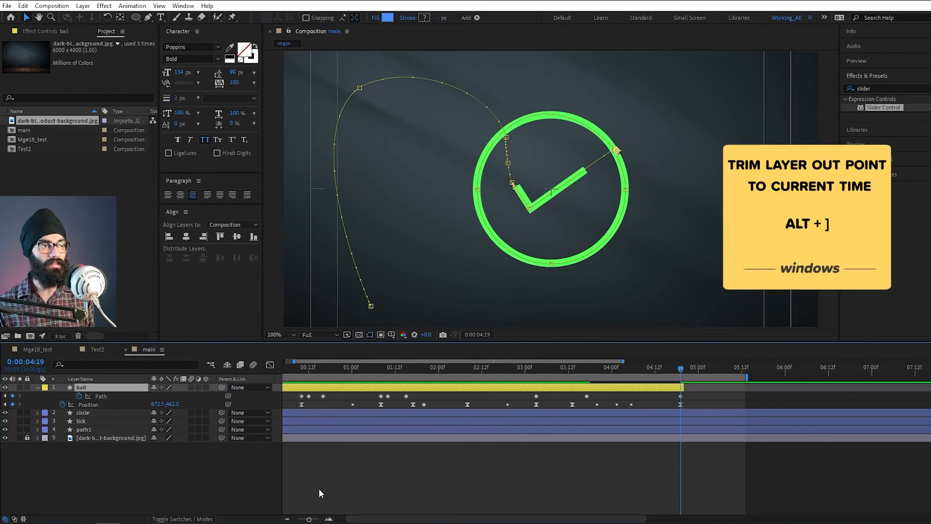
key(space)
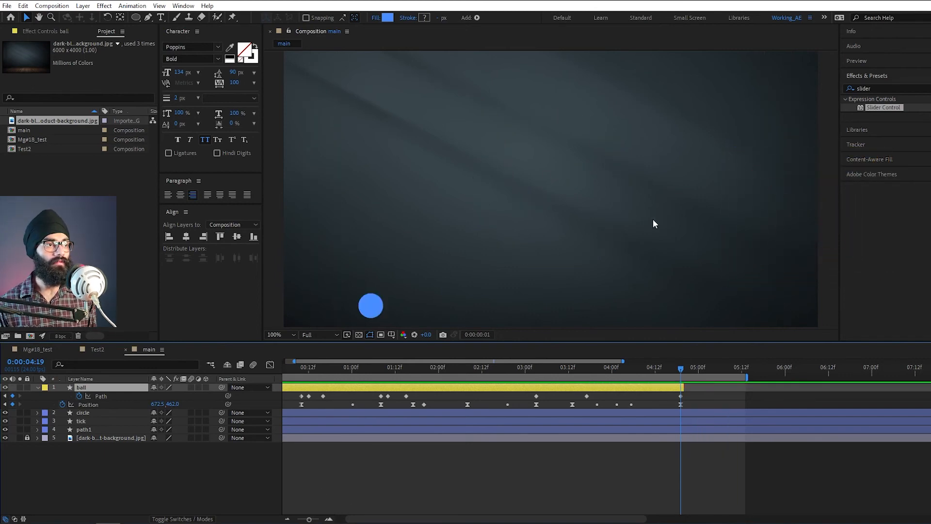
key(space)
key(shift+slash)
click(784, 215)
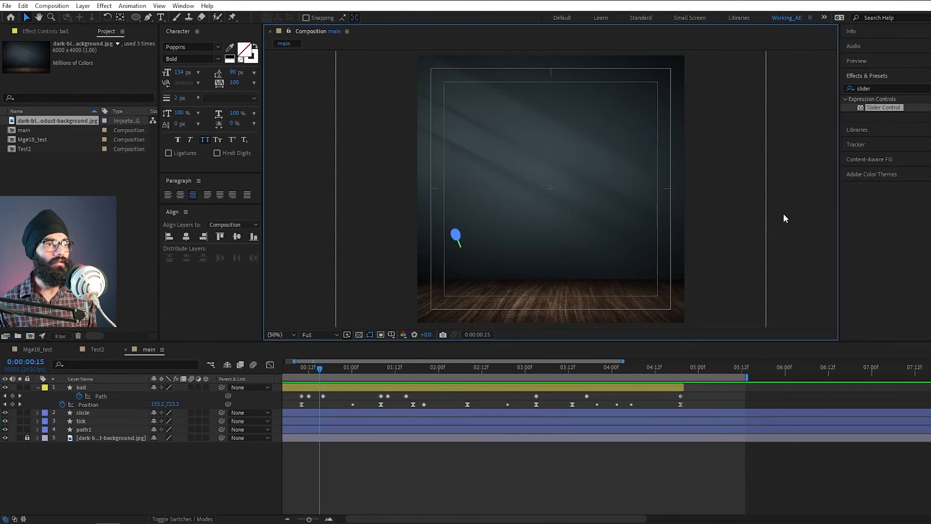
drag(313, 373, 298, 373)
key(space)
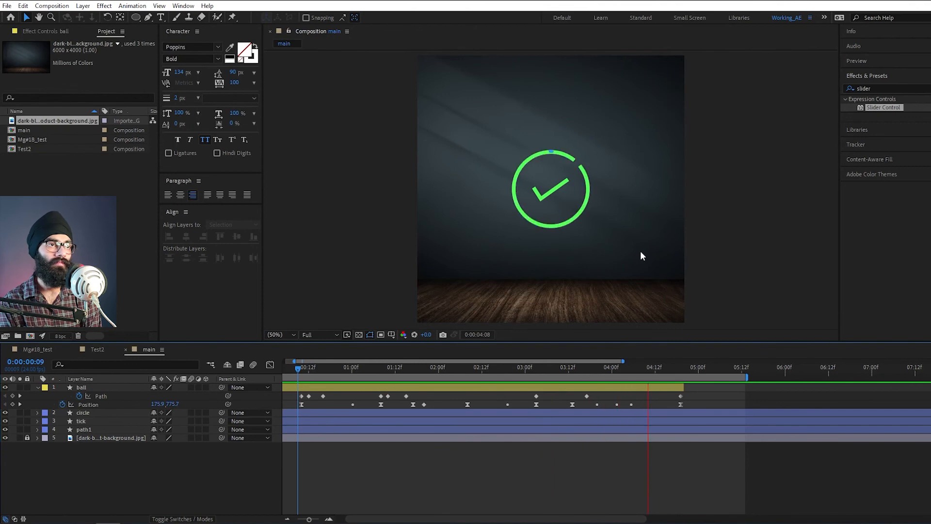
Step: Move the ball's Path keyframe from 0:00:03:17 to 0:00:03:19, paste the preceding round shape at 0:00:03:17, and preview the ring section
click(594, 374)
drag(588, 395, 593, 395)
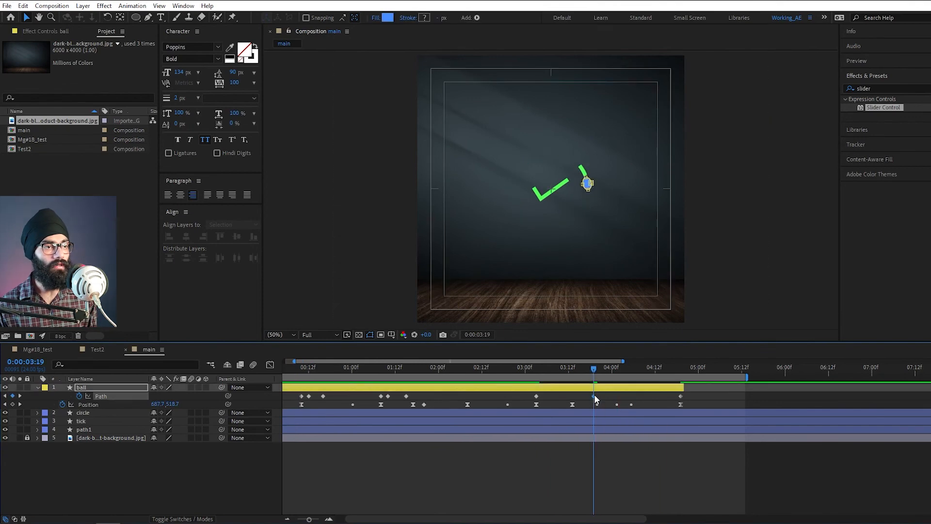
click(587, 370)
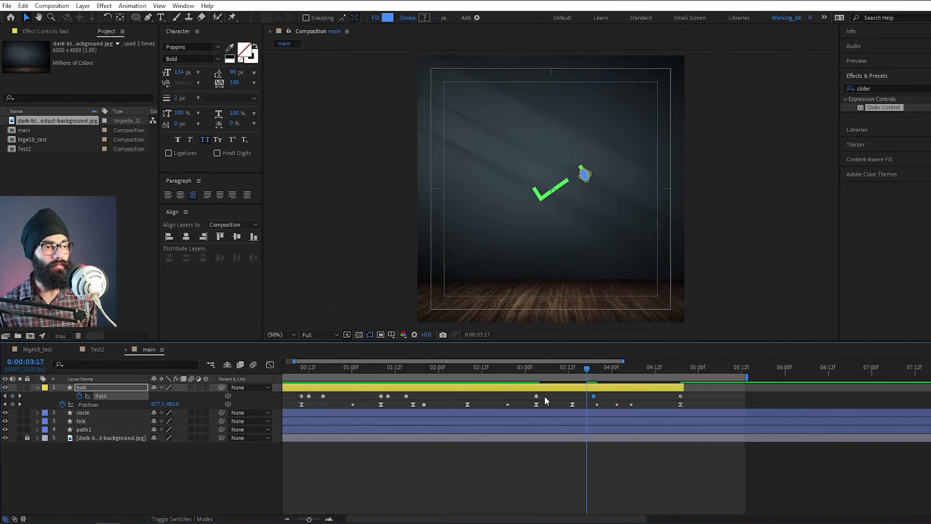
key(ctrl+v)
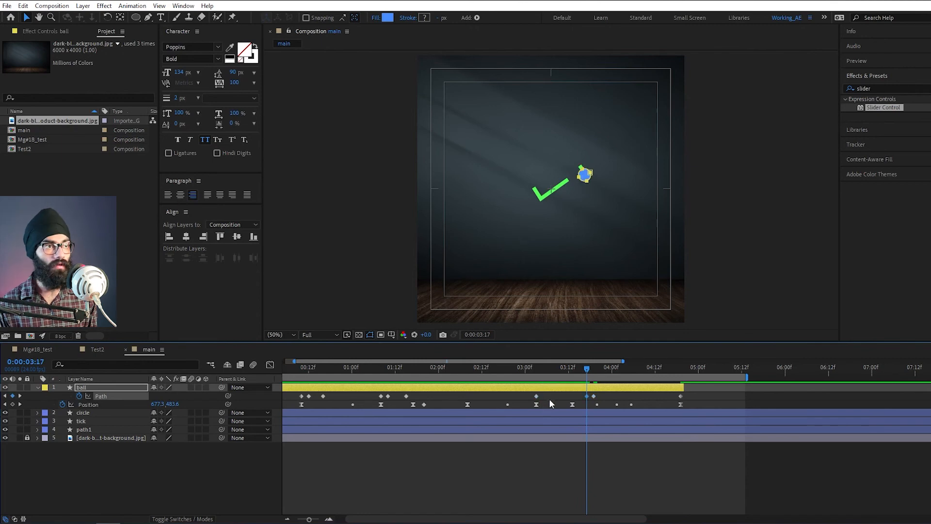
drag(568, 367, 554, 368)
key(space)
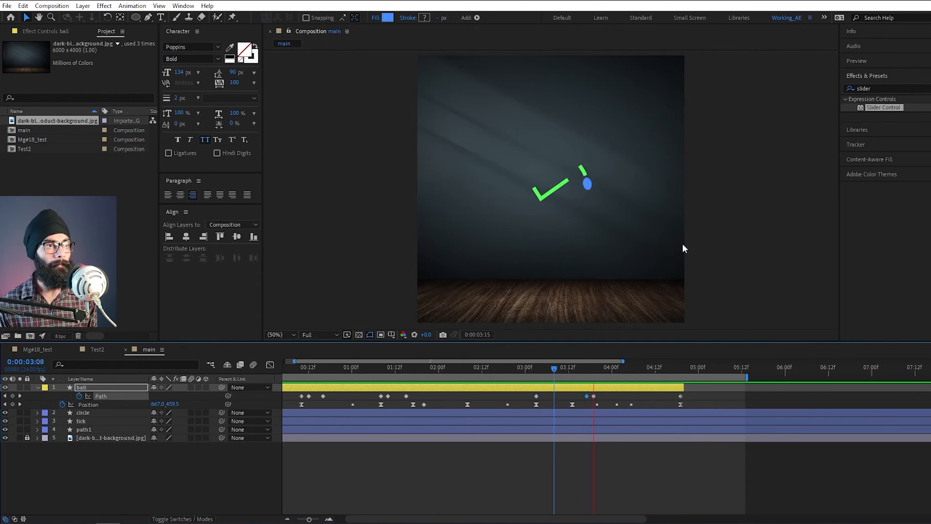
key(space)
Step: Try to adjust the motion path's direction handle at the arch's end at 0:00:01:08
drag(302, 369, 381, 383)
key(.)
click(90, 403)
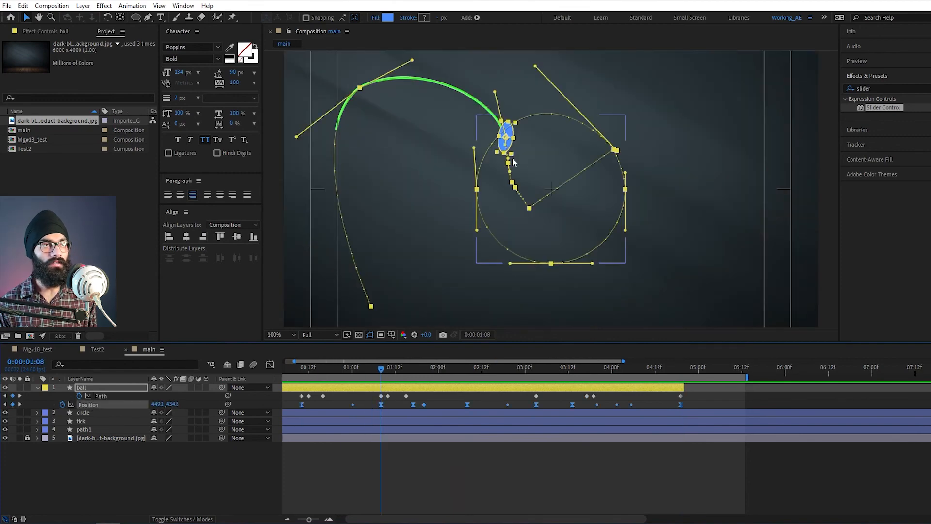
key(.)
drag(504, 133, 551, 191)
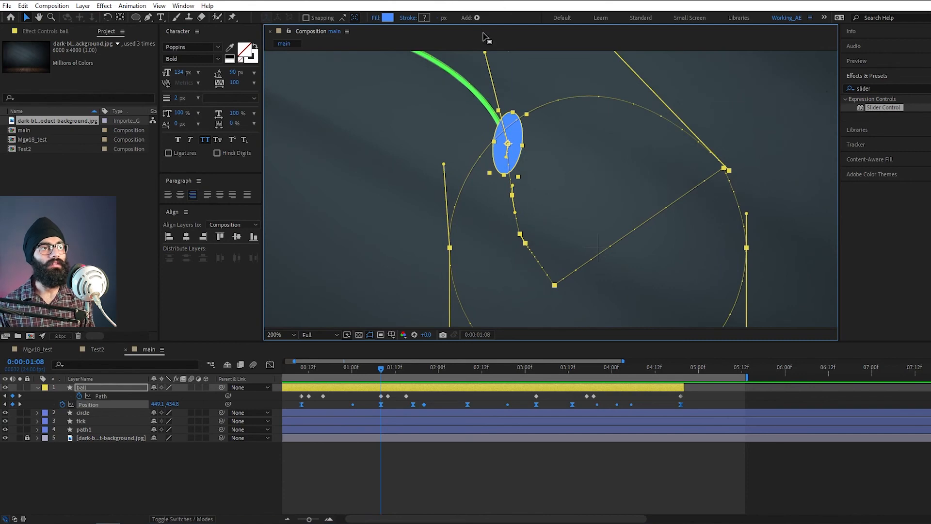
drag(484, 54, 516, 95)
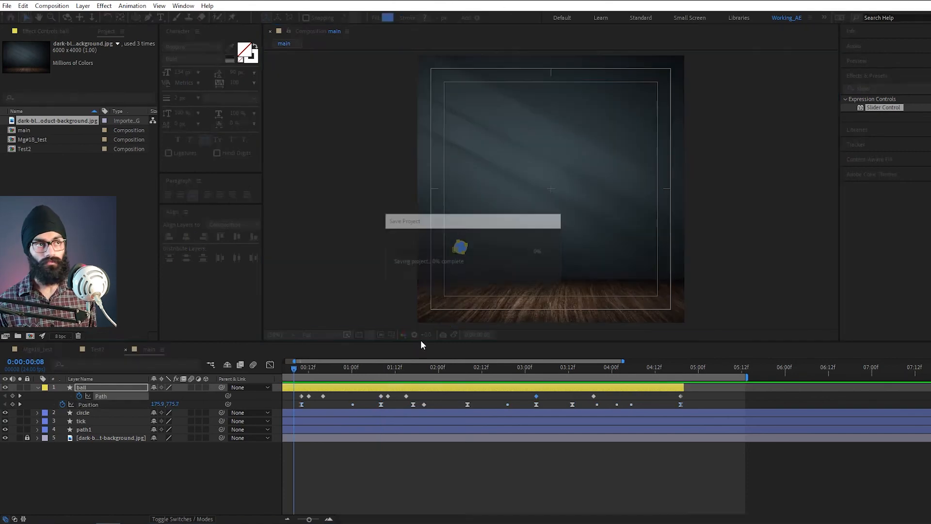
Step: Preview the animation and reveal the keyframed properties of the ball, circle, tick and path1 layers
key(space)
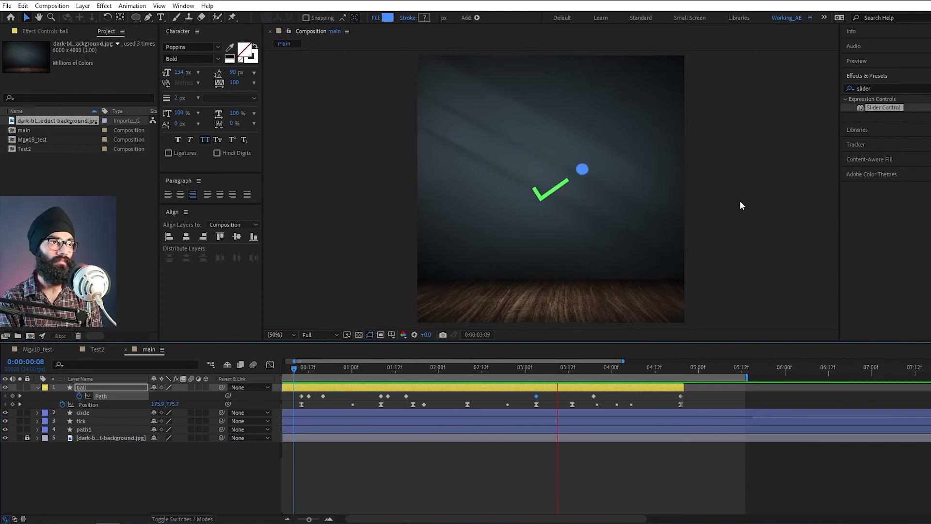
drag(286, 369, 336, 369)
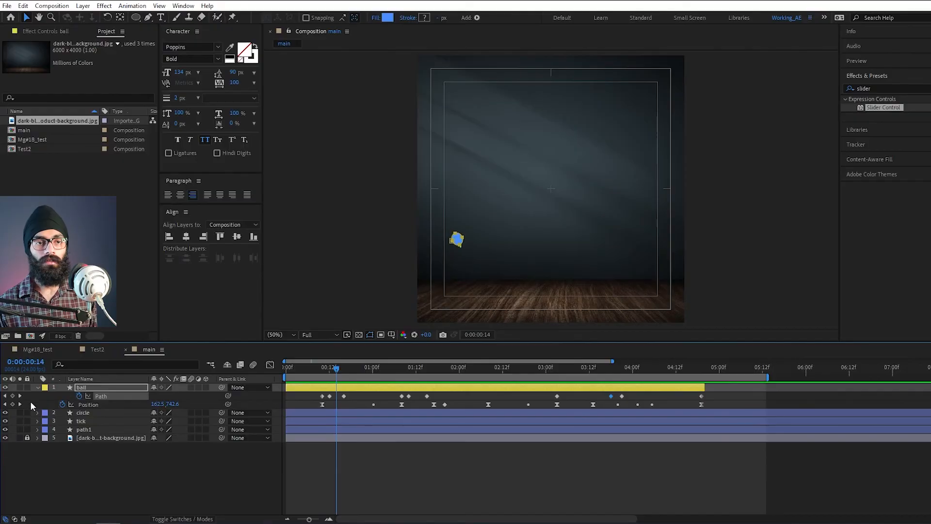
key(ctrl+a)
click(37, 387)
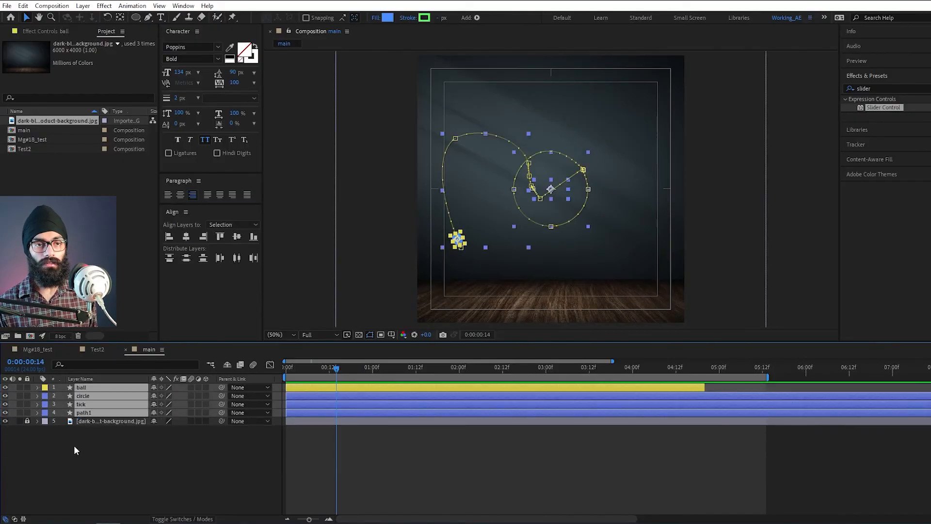
click(107, 401)
key(ctrl+a)
key(u)
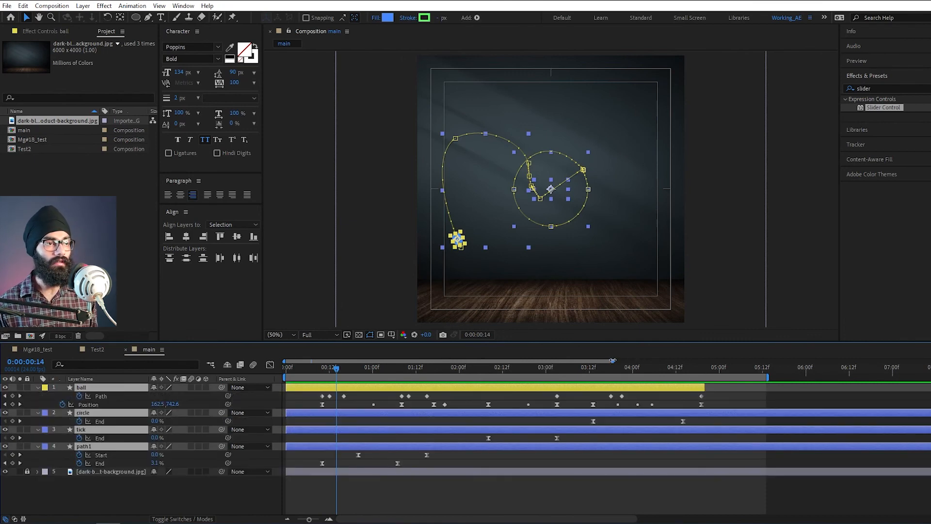
Step: Select all keyframes of the four layers, compress their timing proportionally to end at about 0:00:02:10, and preview the animation
drag(613, 360, 705, 362)
drag(638, 457, 292, 390)
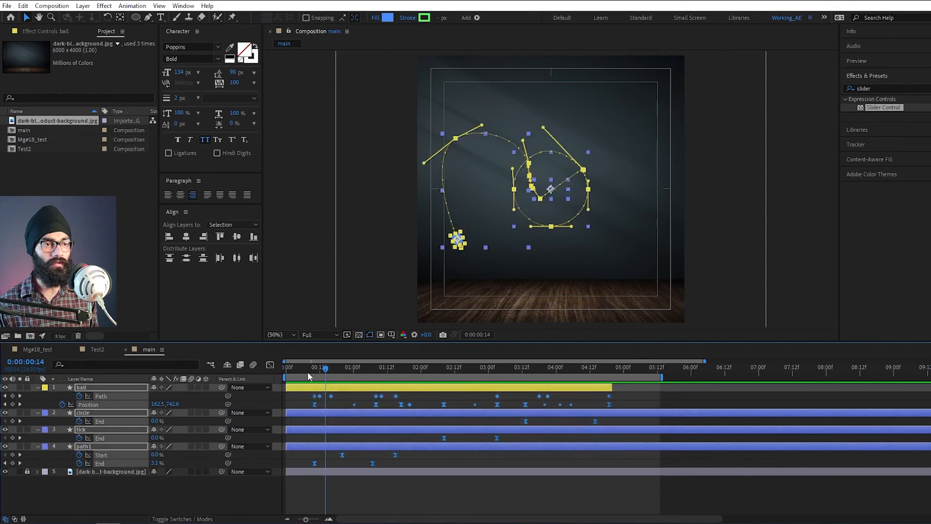
click(298, 370)
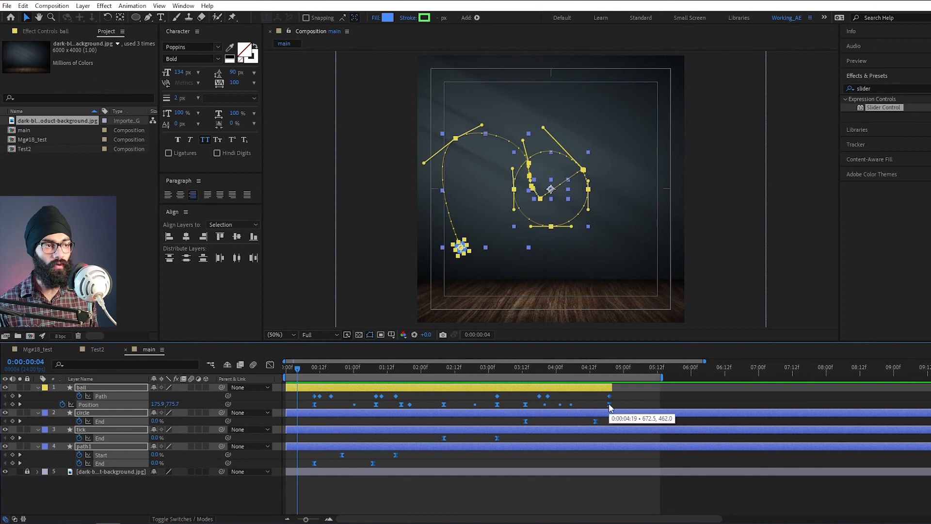
drag(610, 408, 447, 409)
click(290, 367)
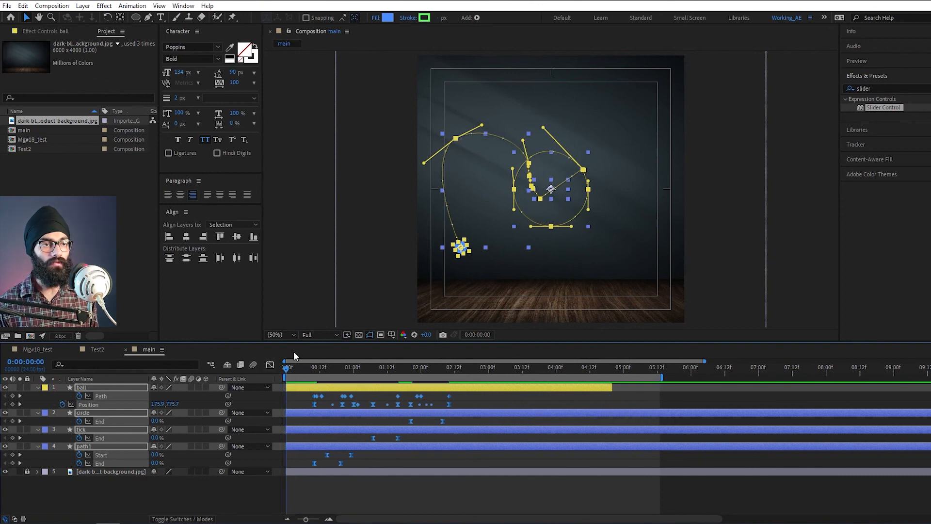
key(space)
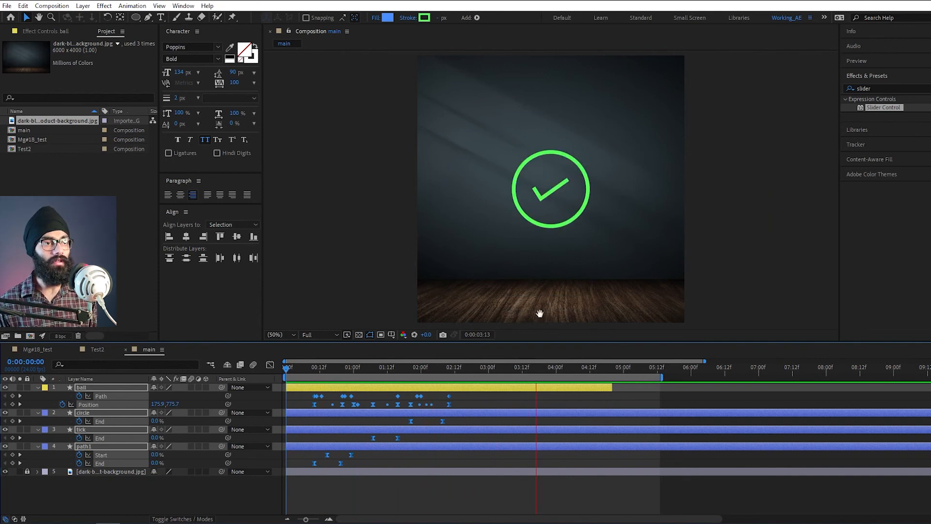
key(space)
Step: Stretch the selected keyframes' timing proportionally to end at about 0:00:03:11 and preview the animation
drag(449, 396, 285, 373)
key(space)
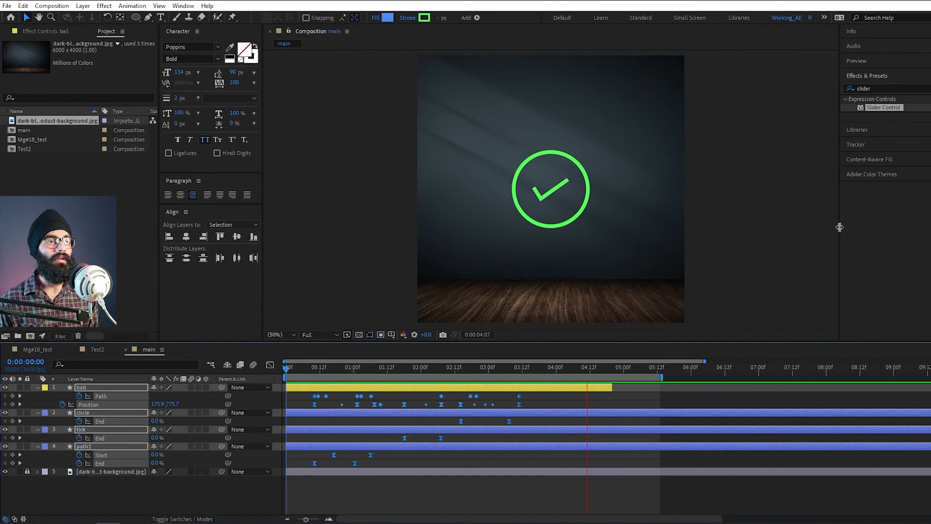
key(space)
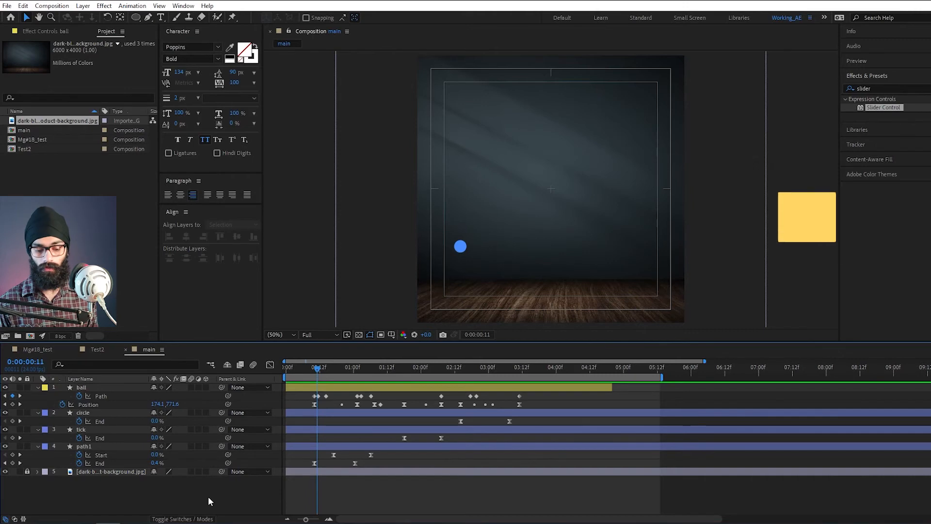
Step: Set the main composition's frame rate to 12 frames per second and preview from the start
key(ctrl+k)
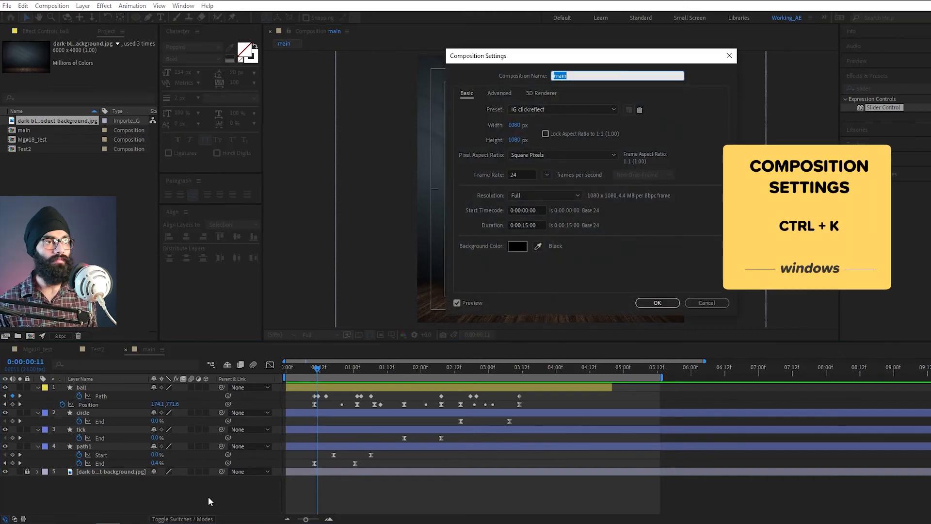
click(521, 175)
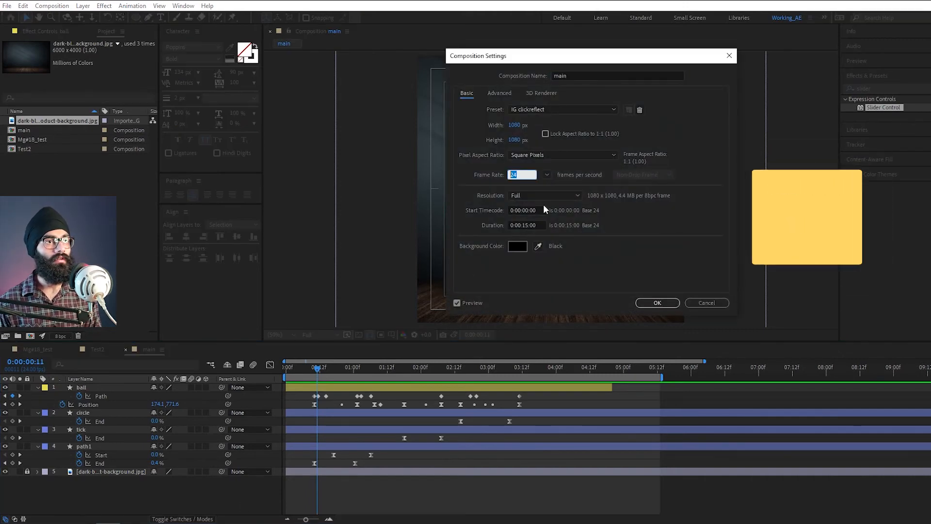
text(12)
key(Return)
key(Home)
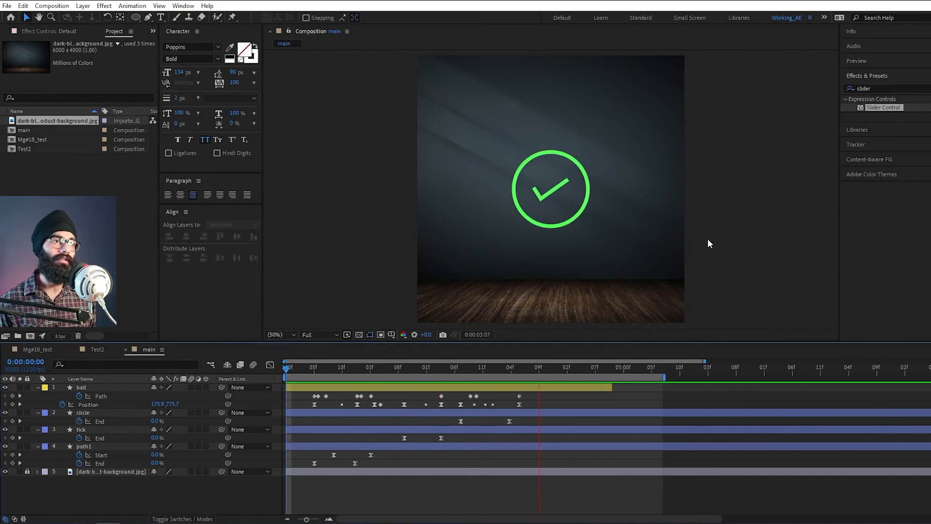
Step: Trim the ball layer's out point to 0:00:03:06
drag(524, 373, 523, 384)
click(528, 387)
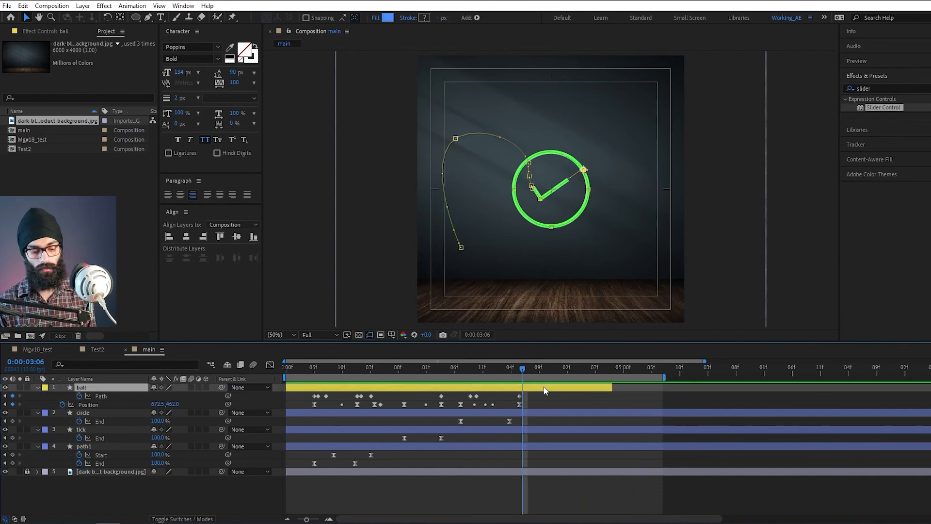
key(alt+bracketright)
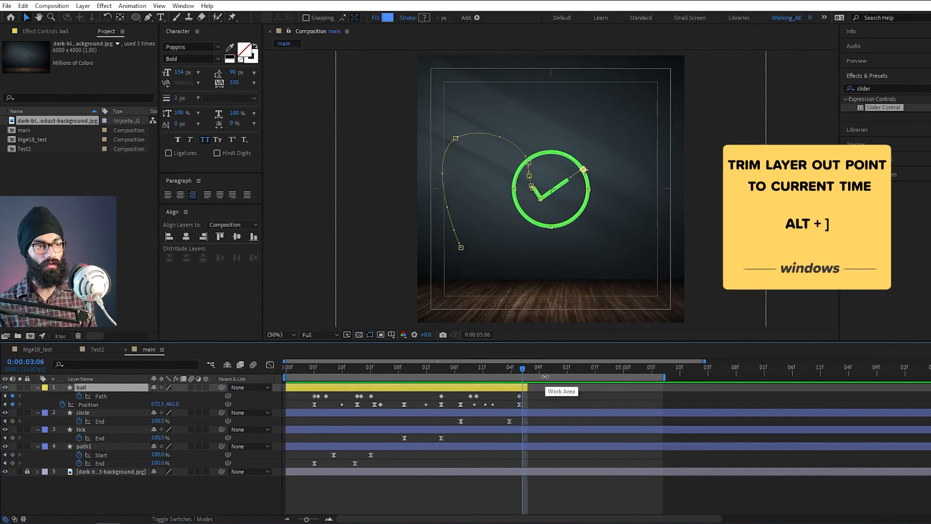
Step: End the work area at 0:00:03:08 and preview the shortened animation
key(Page_Down)
key(Page_Down)
key(n)
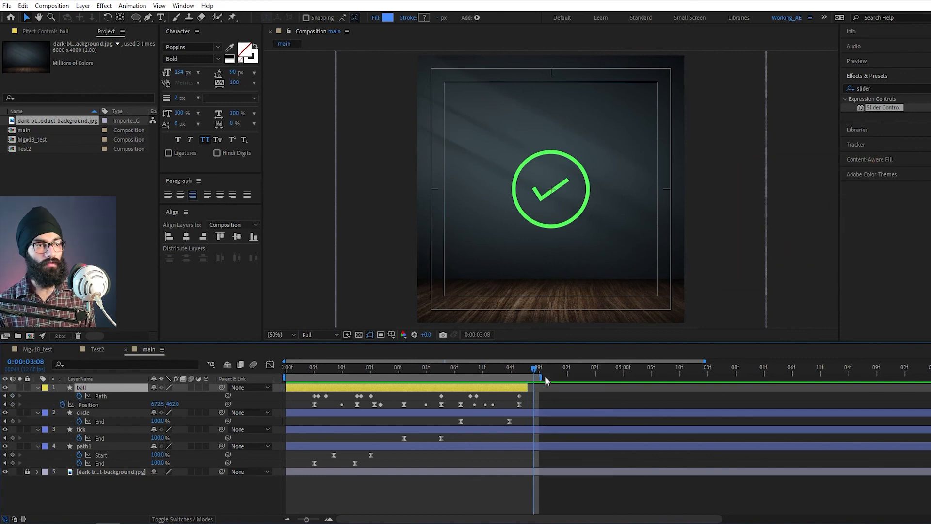
key(space)
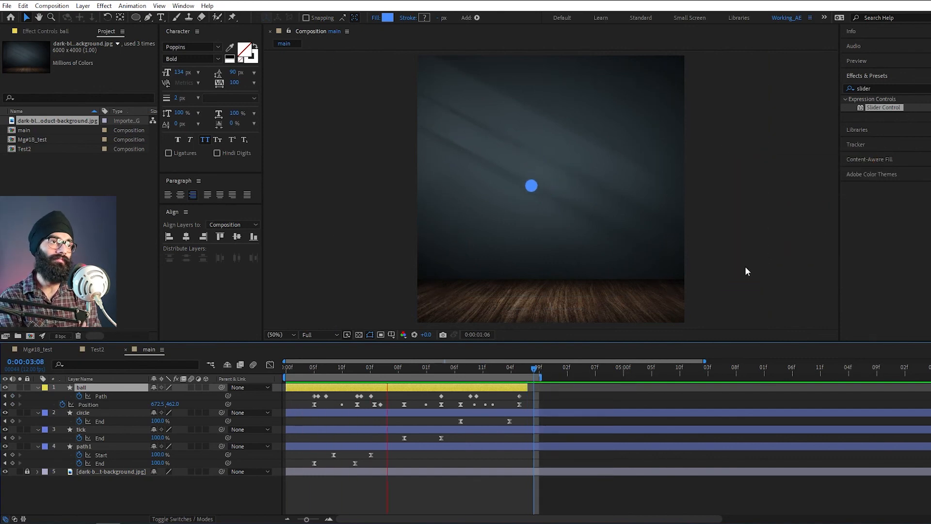